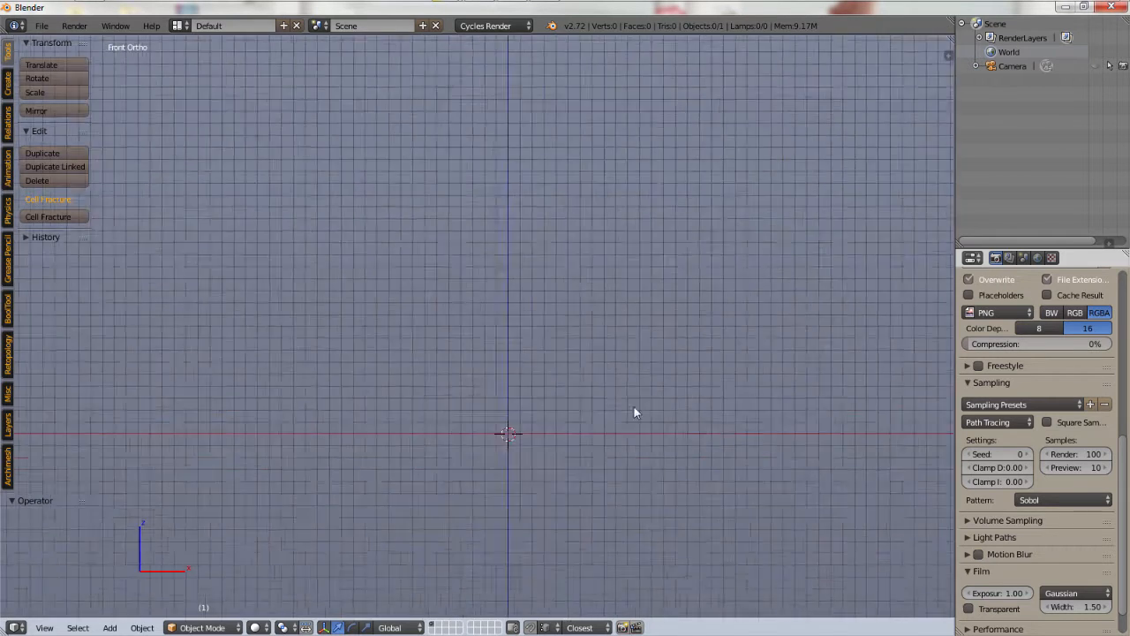
Step: Hide the tool shelf and maximize the 3D viewport in front orthographic view
scroll(530, 388, "up", 7)
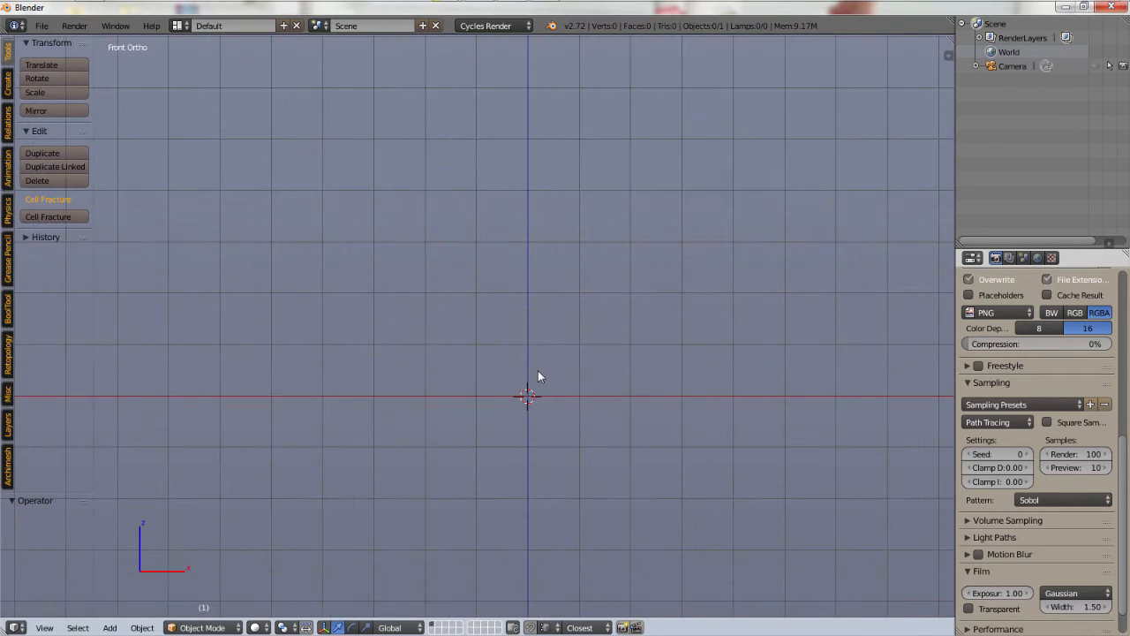
key("t")
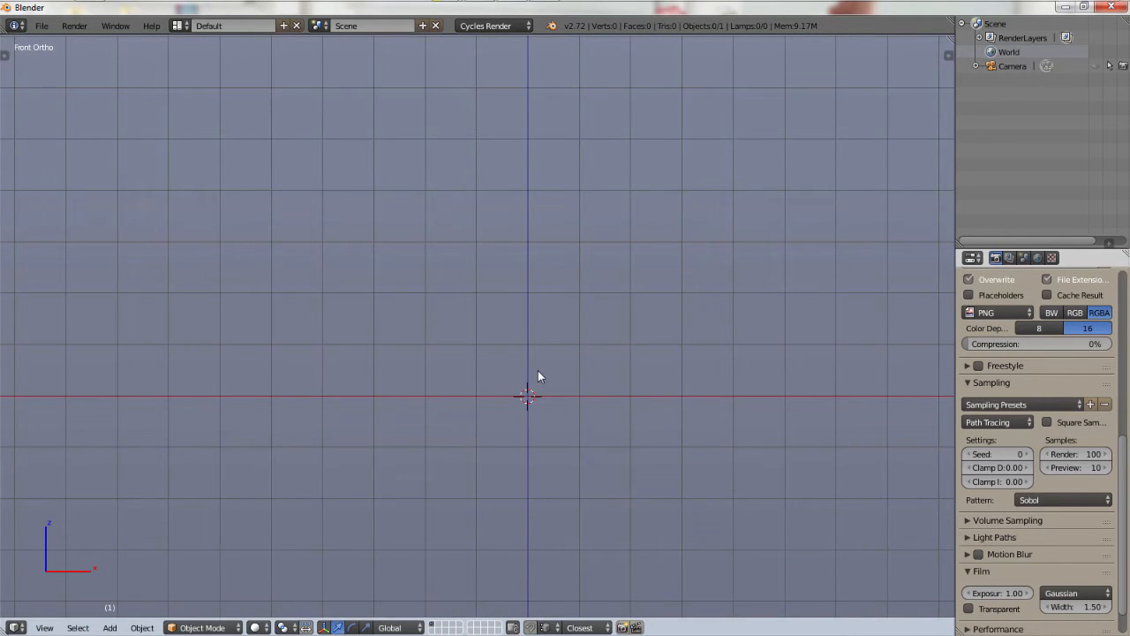
key("ctrl+Up")
key("ctrl+Down")
key("ctrl+Up")
key("ctrl+Down")
key("ctrl+Up")
key("ctrl+Down")
key("ctrl+Up")
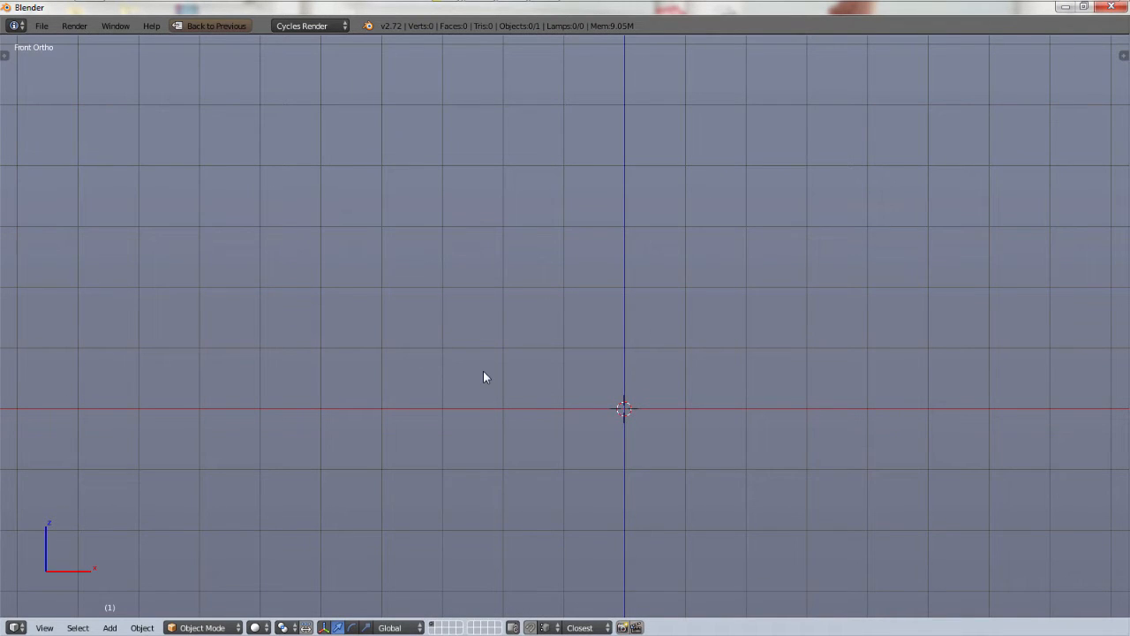
key("ctrl")
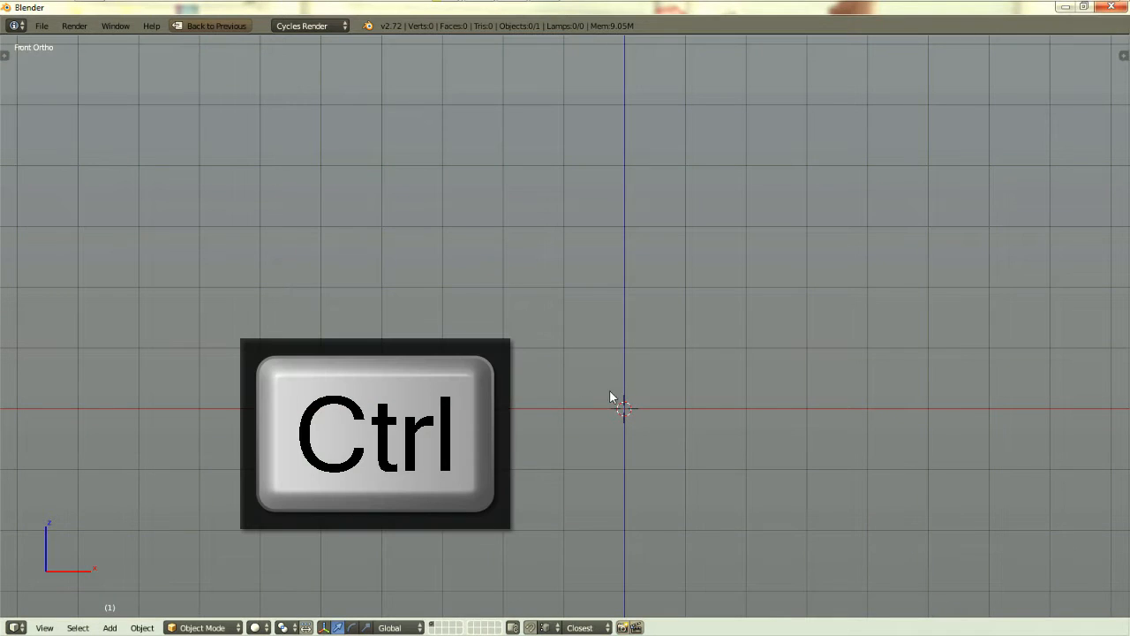
left_click_drag(571, 371, 613, 490, "ctrl")
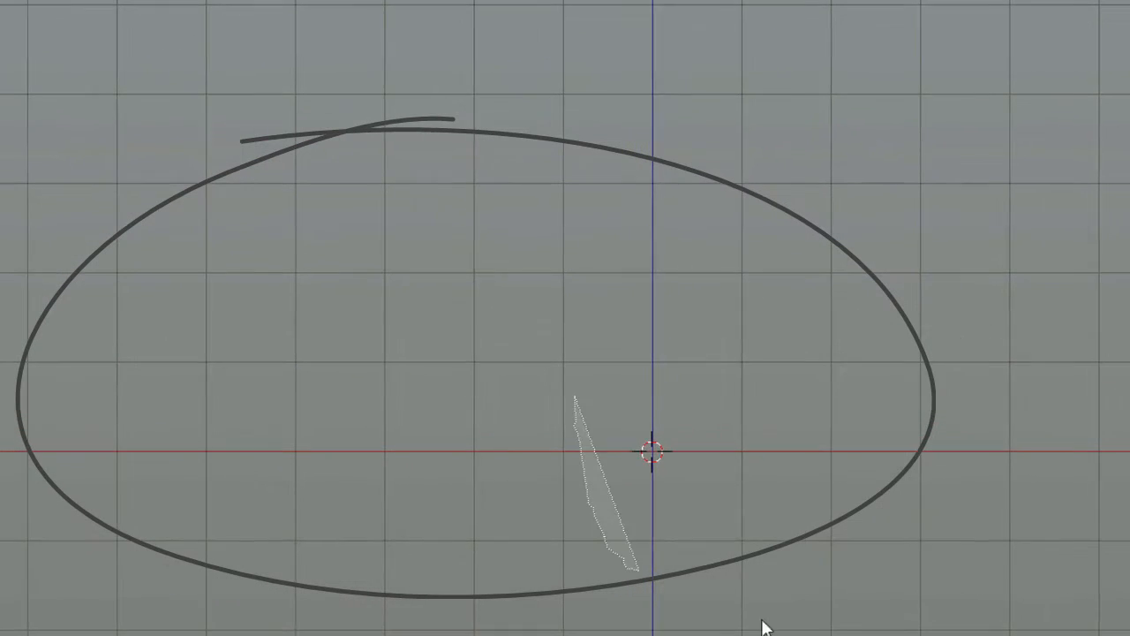
mouse_move(763, 627)
left_mouse_down("ctrl")
mouse_move(909, 384)
mouse_move(645, 136)
mouse_move(348, 247)
mouse_move(174, 164)
mouse_move(2, 142)
mouse_move(27, 410)
mouse_move(292, 530)
mouse_move(334, 635)
mouse_move(388, 634)
mouse_move(414, 606)
mouse_move(600, 565)
mouse_move(540, 599)
mouse_move(664, 578)
left_mouse_up("ctrl")
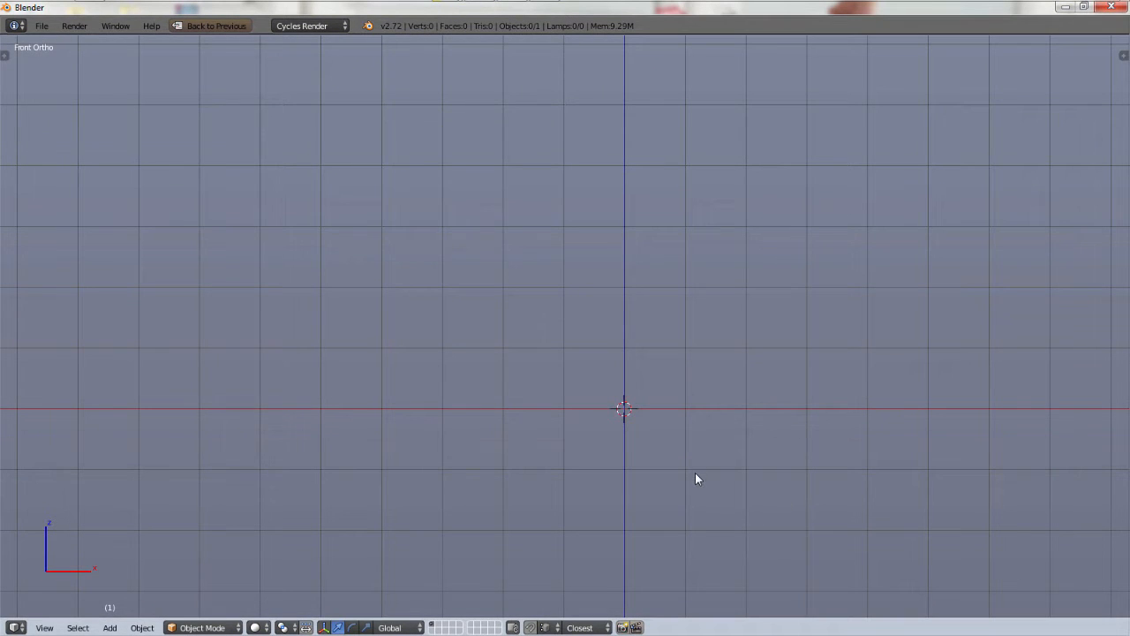
Step: Add a cube mesh at the 3D cursor and move it up 1 unit along Z
key("shift+a")
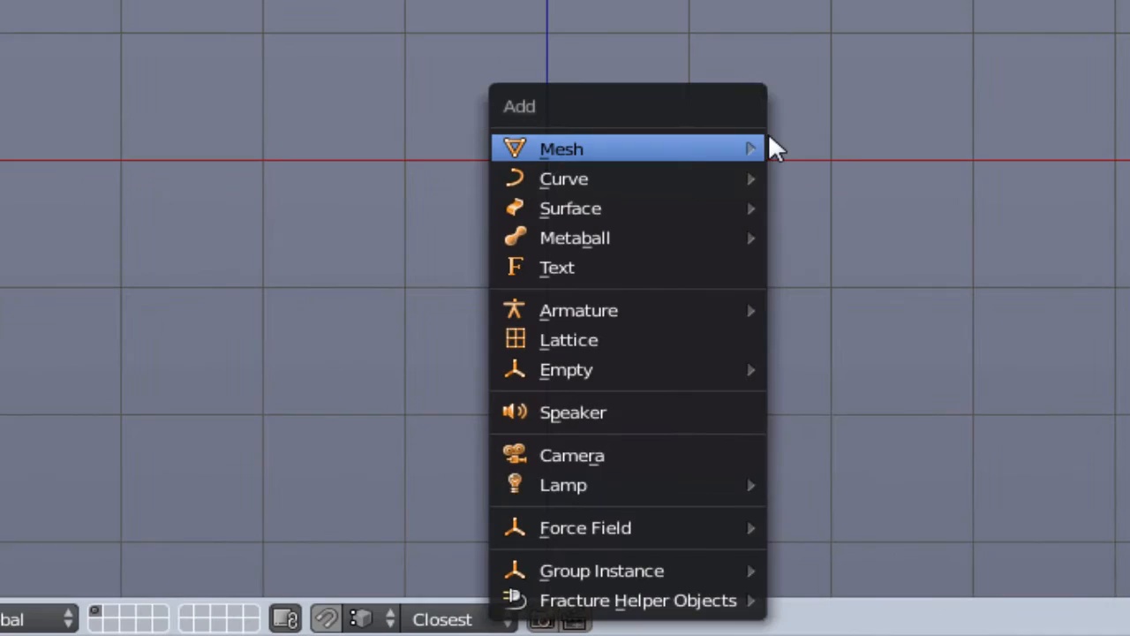
mouse_move(774, 149)
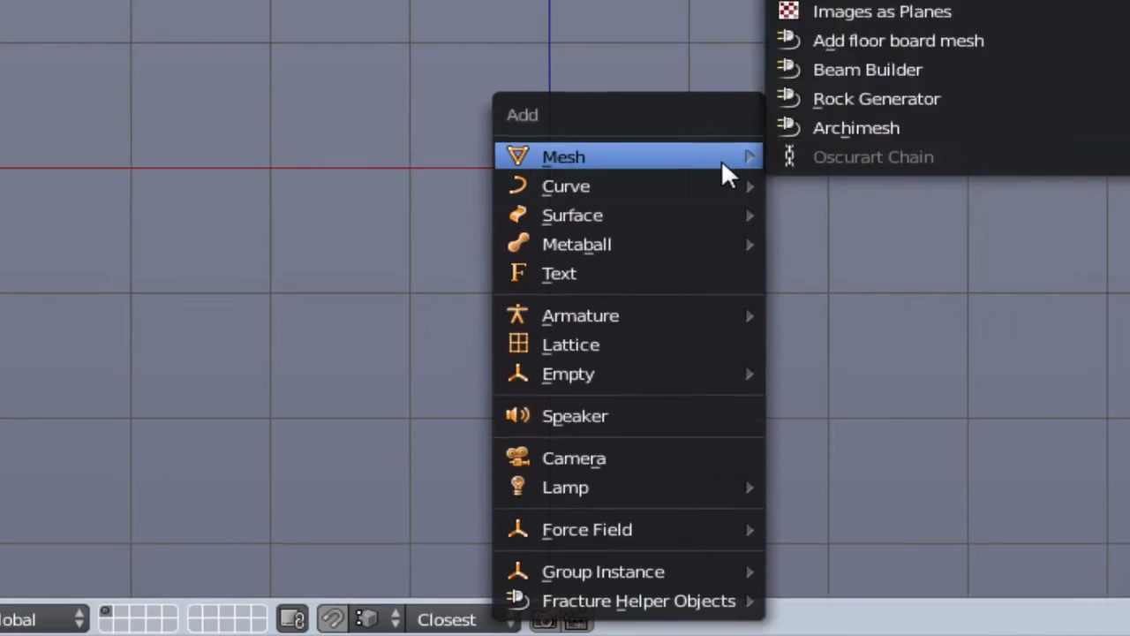
left_click(829, 35)
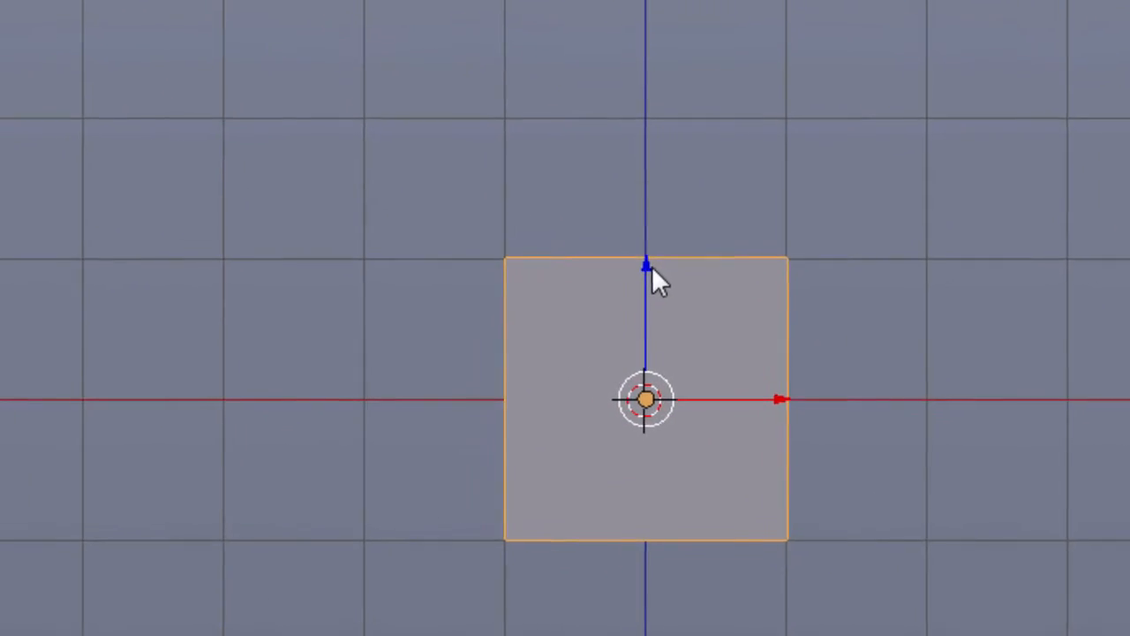
left_click_drag(655, 240, 637, 164)
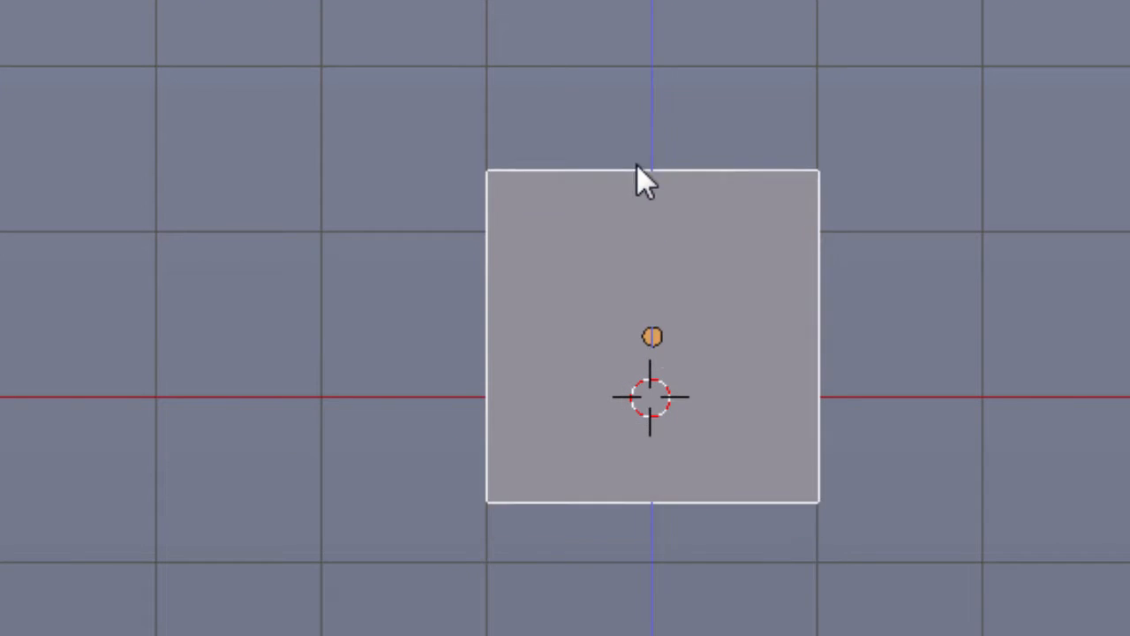
key("1")
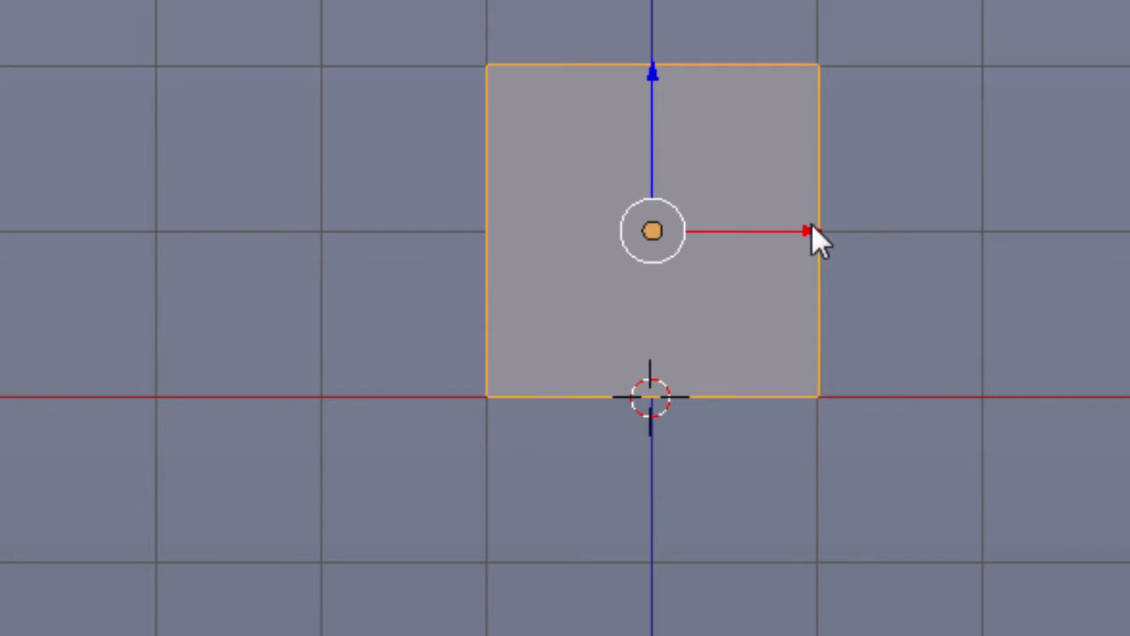
left_click_drag(811, 225, 824, 224)
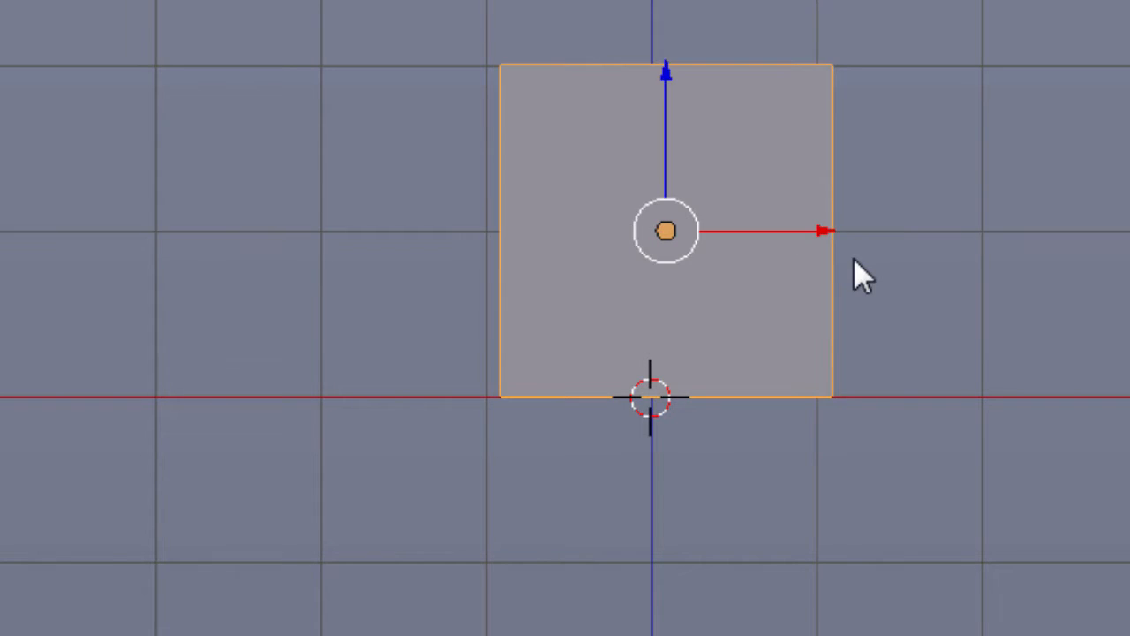
key("s")
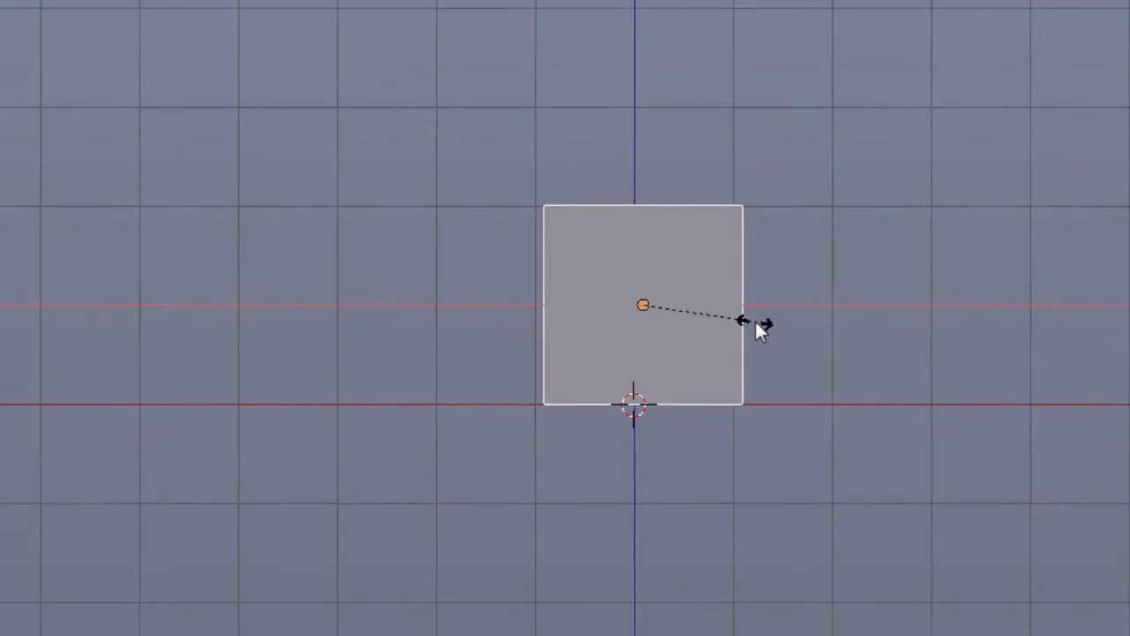
left_click(784, 305)
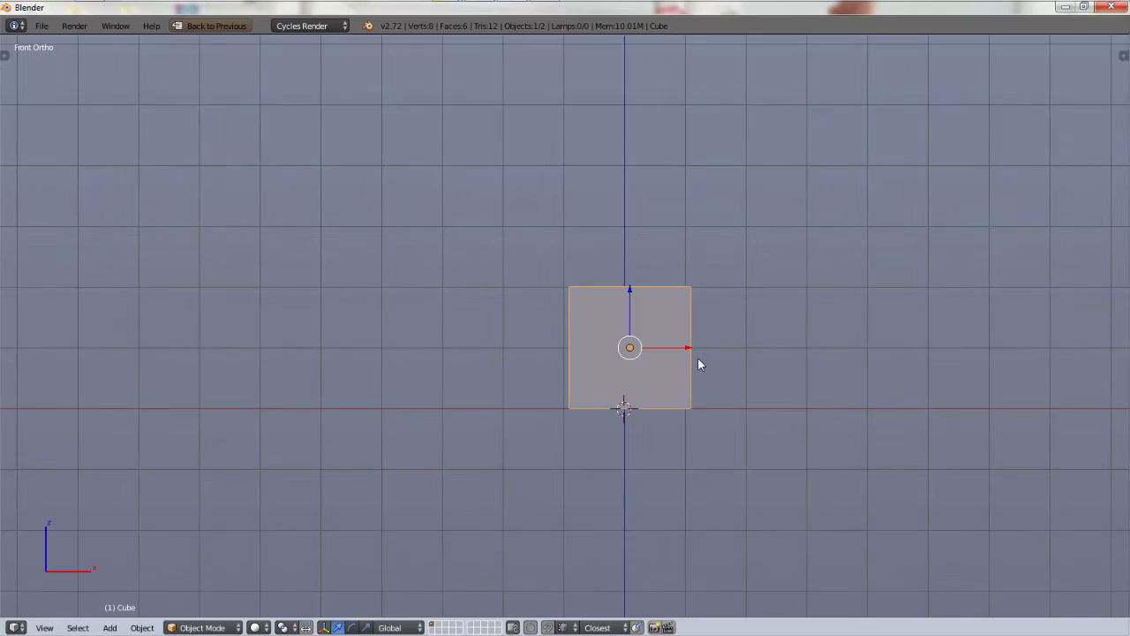
key("ctrl+z")
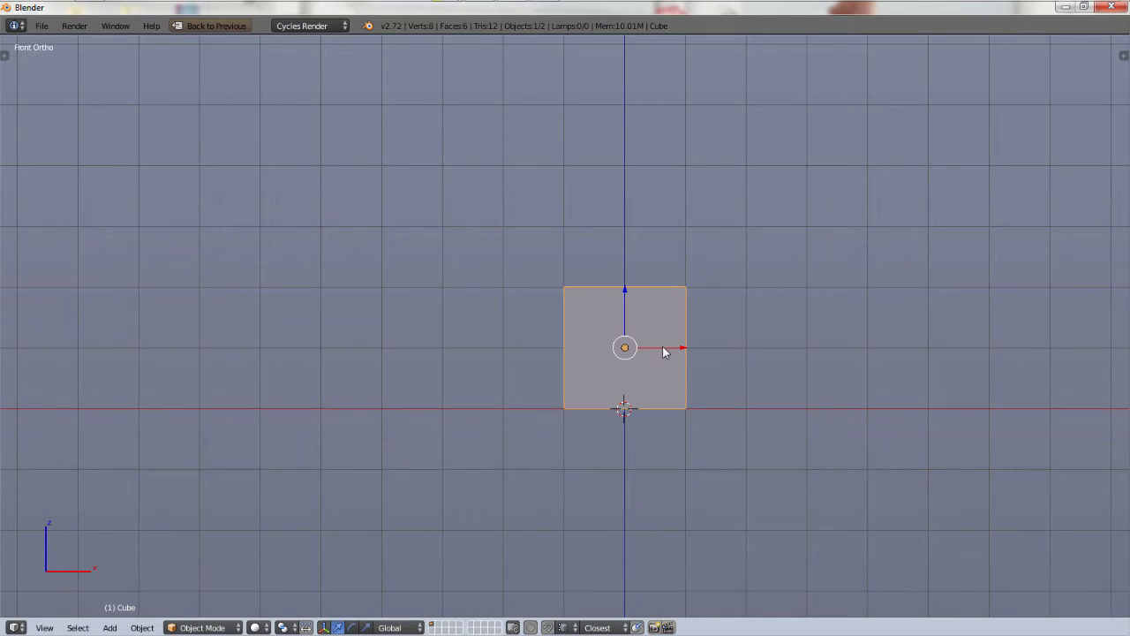
Step: Start the Screencast Keys display, collapse its settings and hide the properties region
key("n")
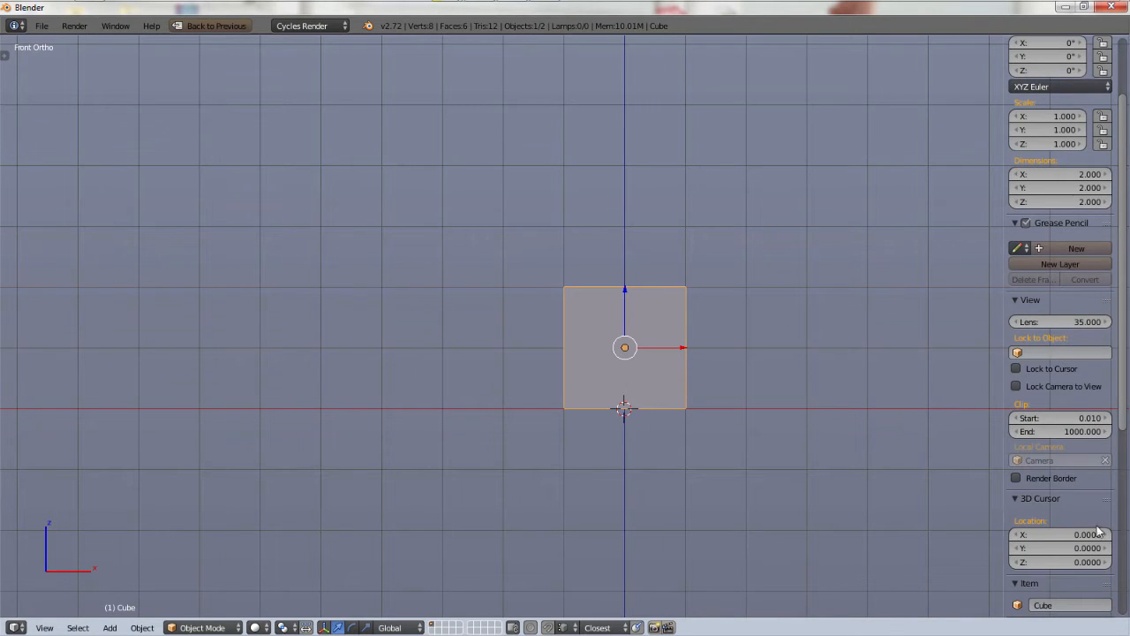
scroll(1034, 567, "down", 8)
left_click(1050, 606)
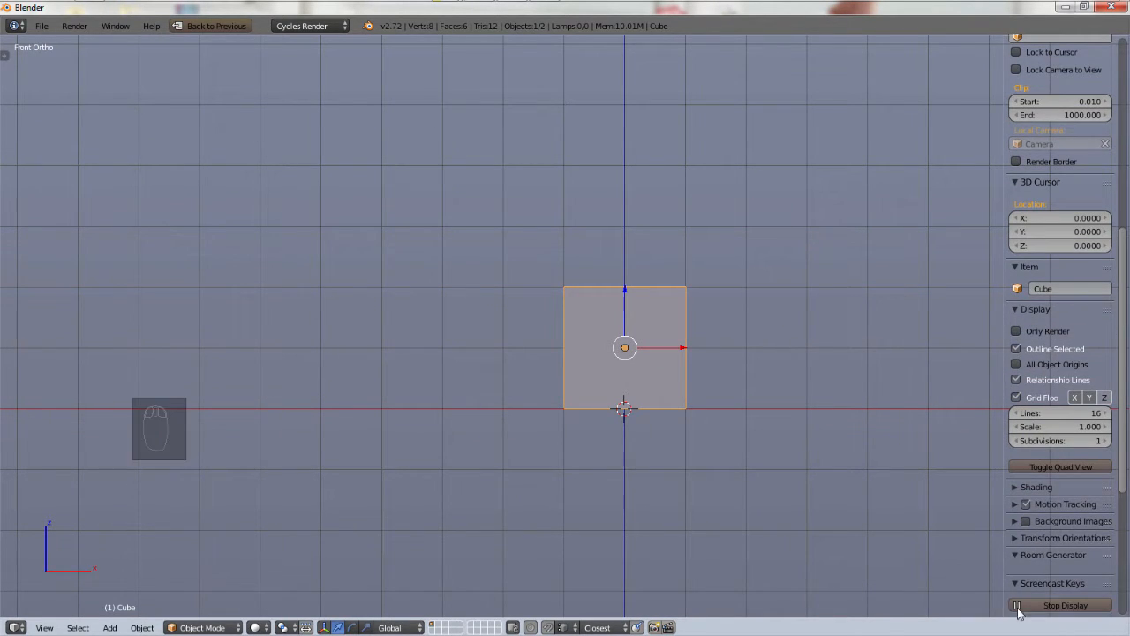
scroll(1027, 582, "down", 3)
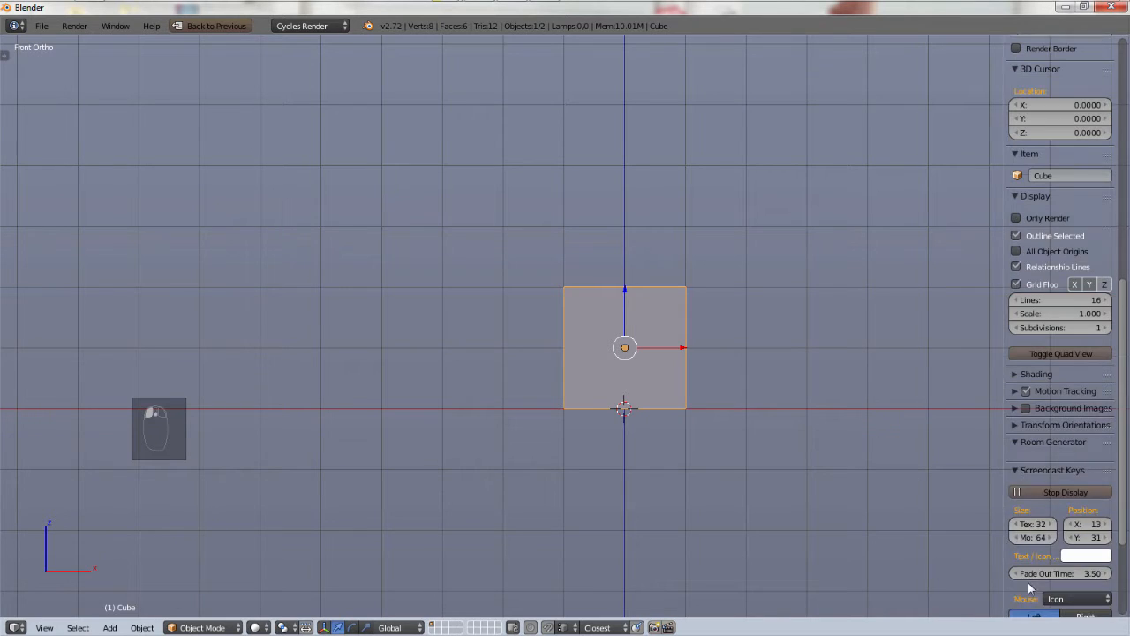
left_click(1019, 473)
scroll(920, 475, "up", 4)
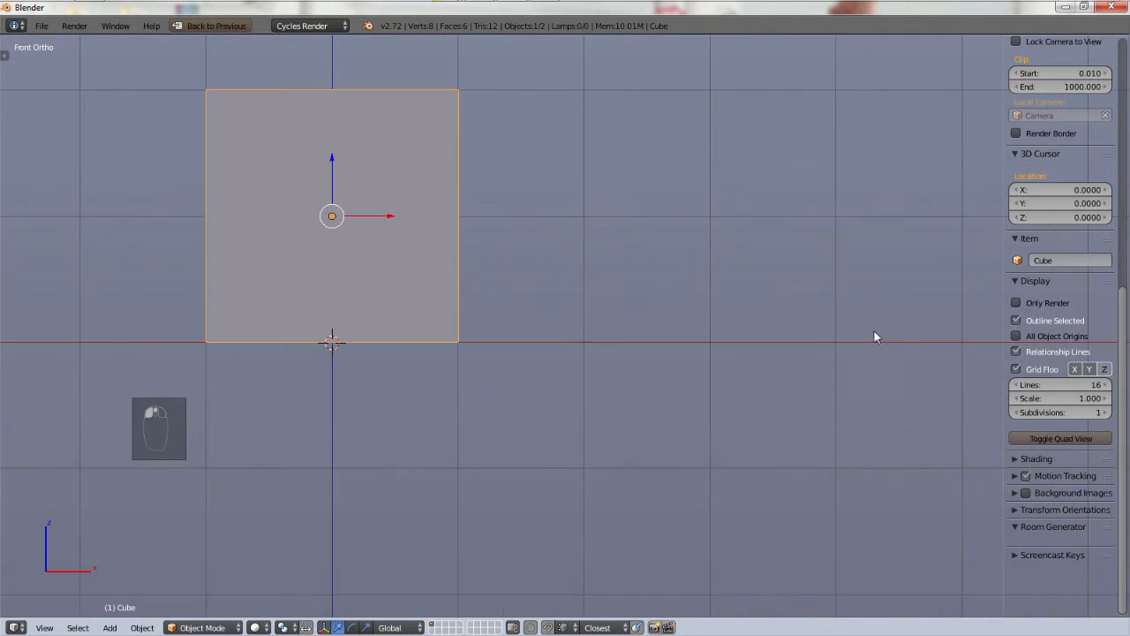
scroll(629, 360, "down", 2)
scroll(550, 357, "down", 2)
key("n")
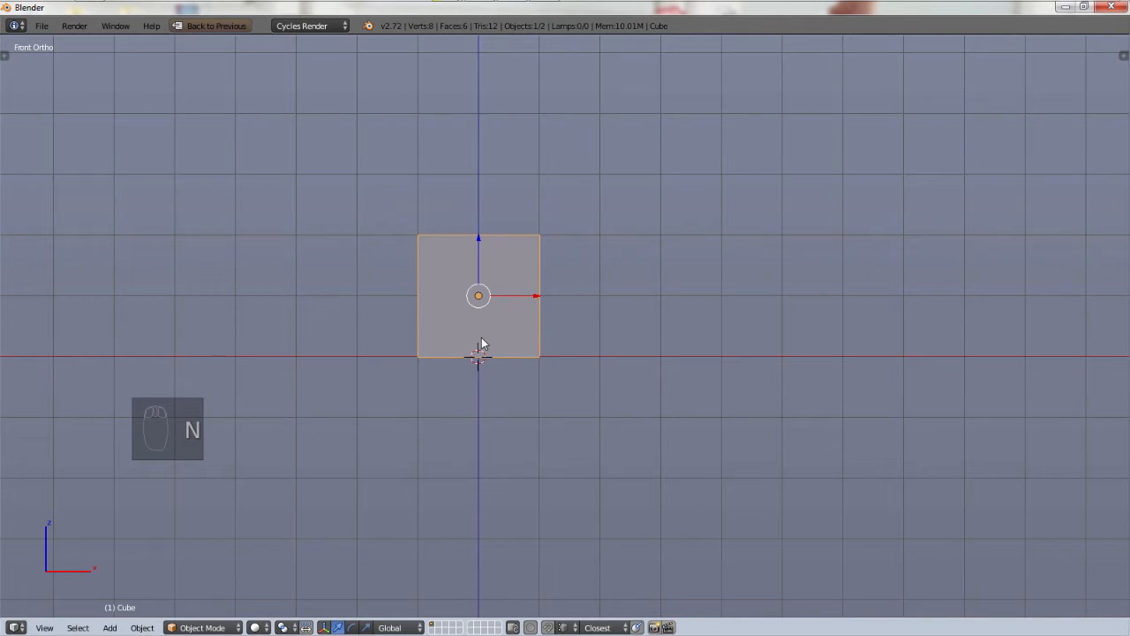
Step: Scale the cube by 2 along the global X axis
key("s")
key("x")
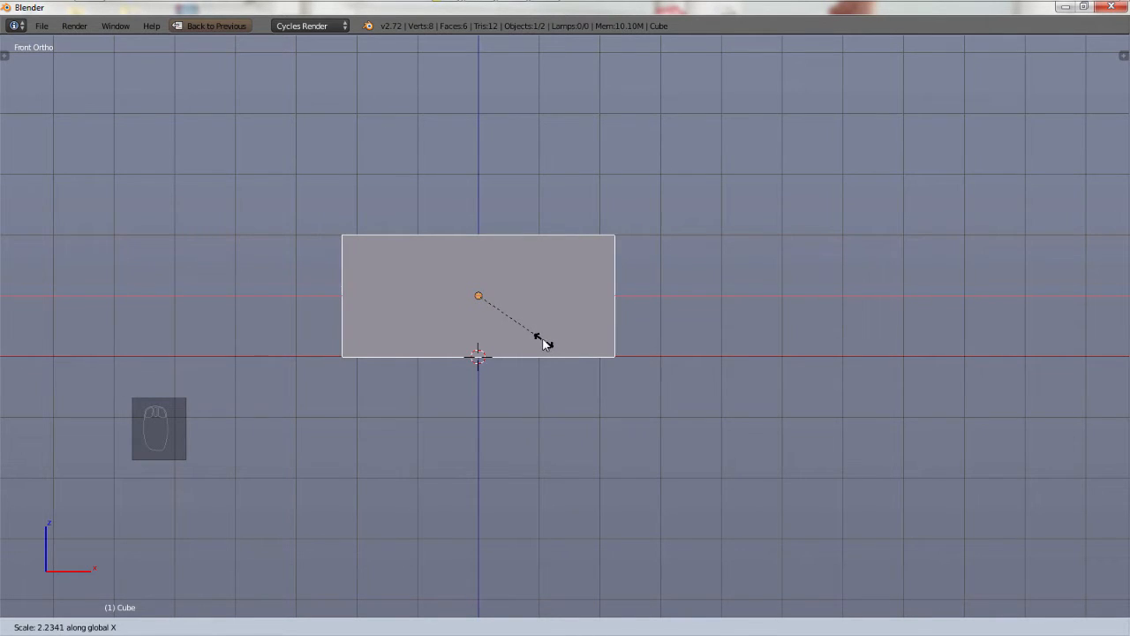
type("2")
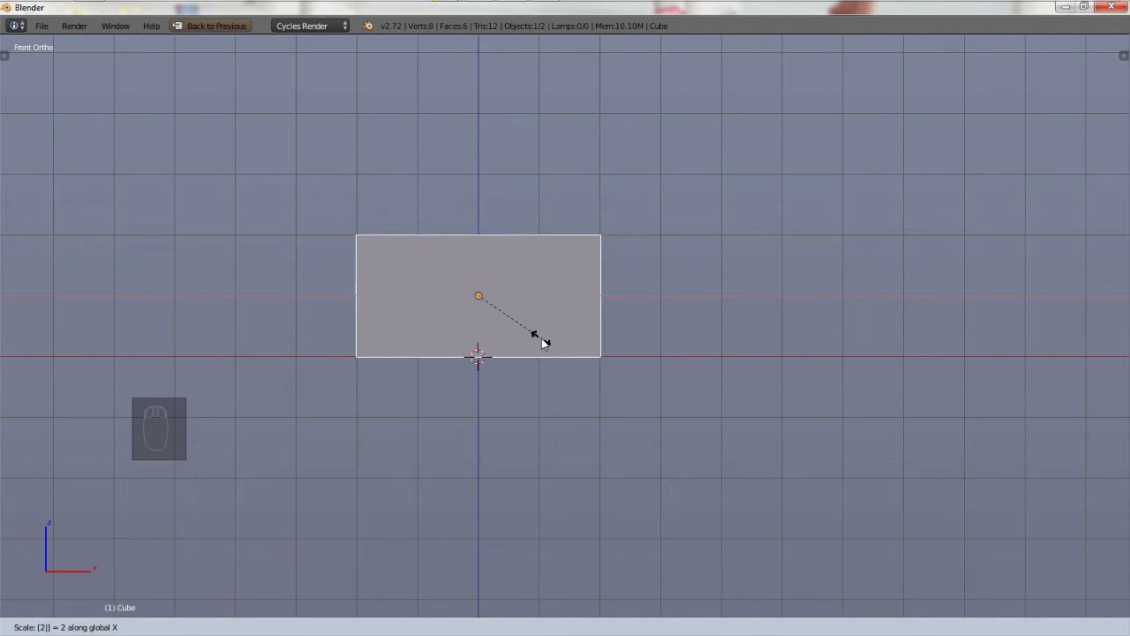
key("Return")
Step: Enter Edit Mode on the stretched cube and deselect all its geometry
scroll(440, 300, "up", 2)
key("ctrl+r")
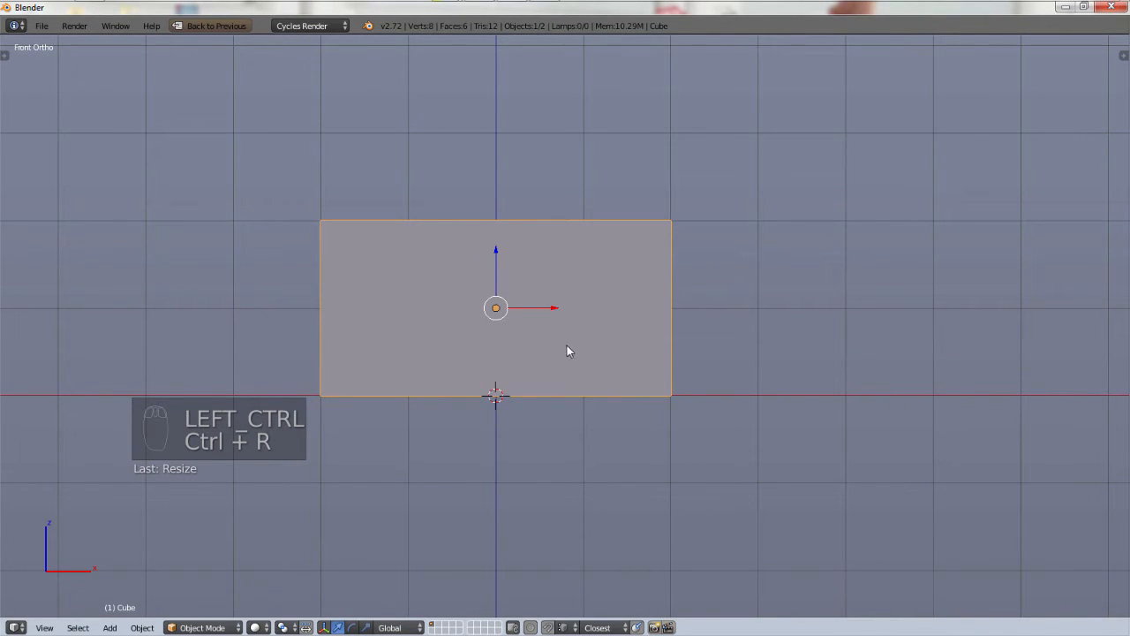
left_click(203, 627)
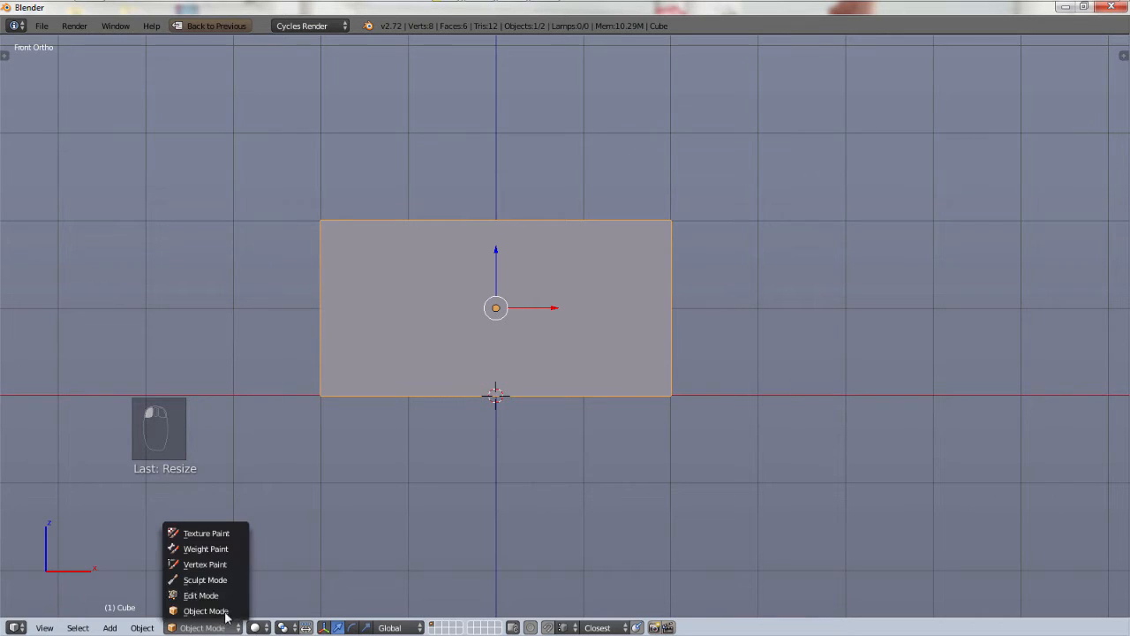
key("Tab")
key("a")
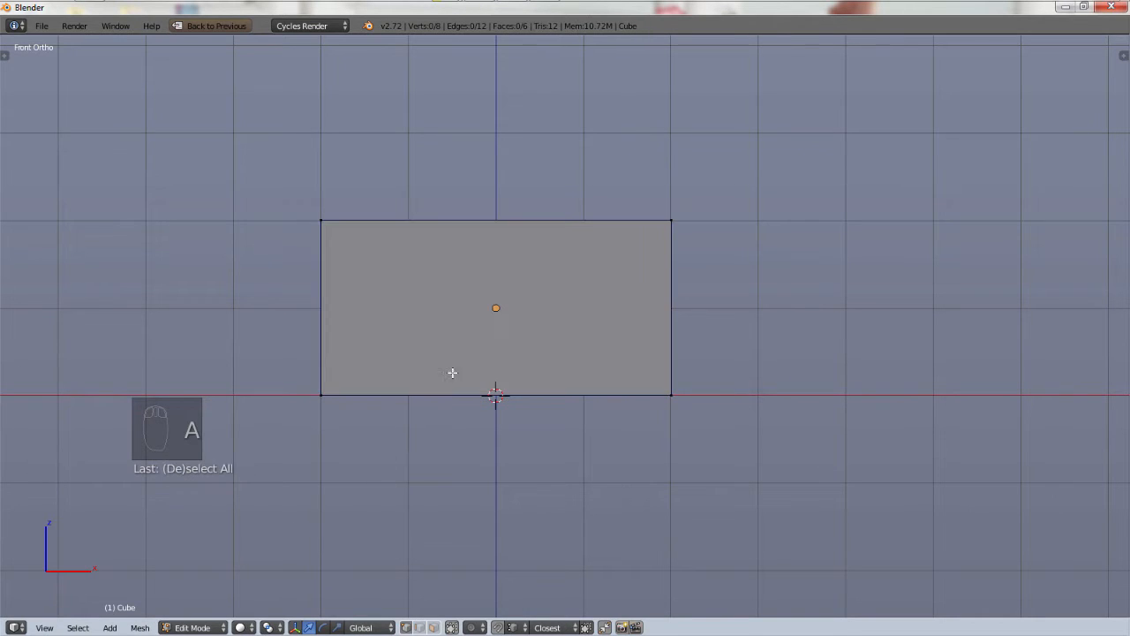
Step: Add two vertical loop cuts to the box, each about one grid unit to either side of its centre
key("ctrl+r")
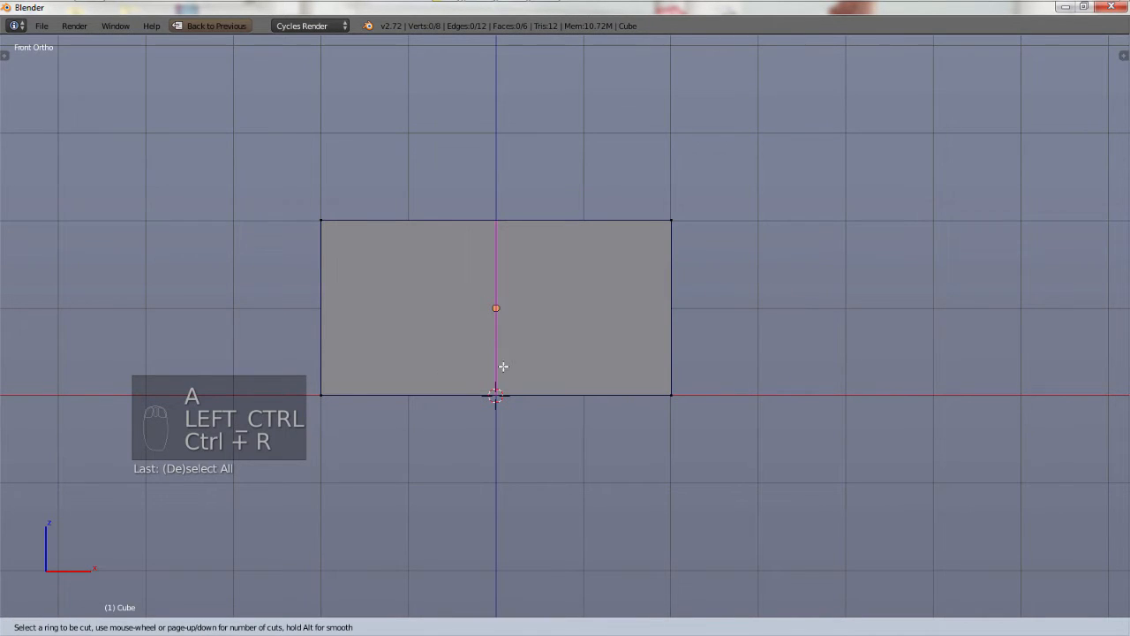
left_click(503, 366)
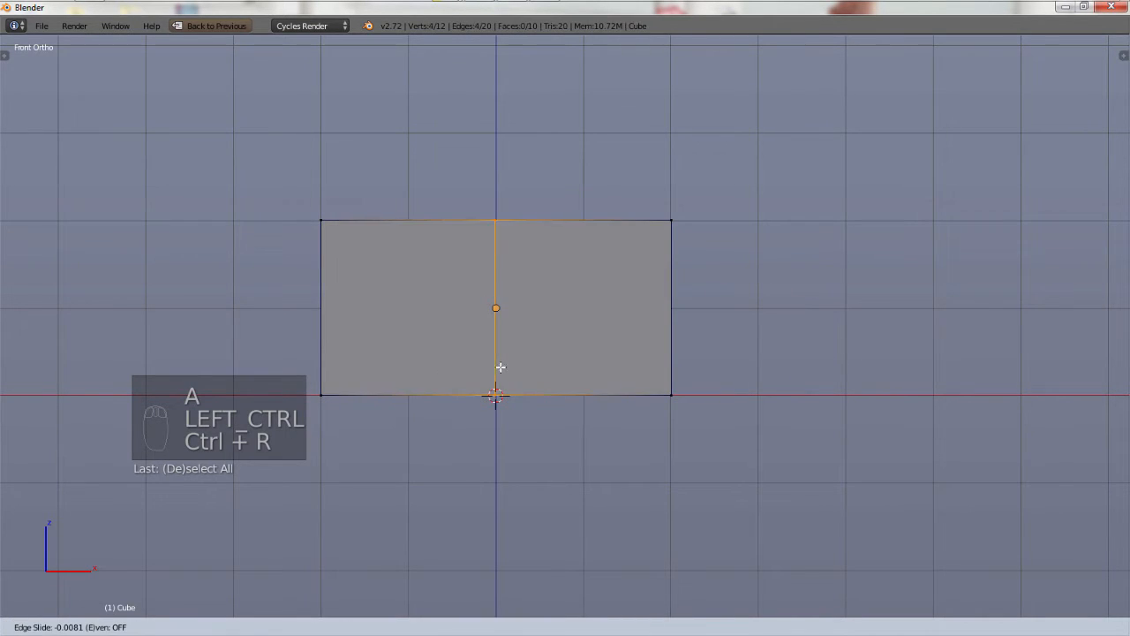
left_click(416, 357)
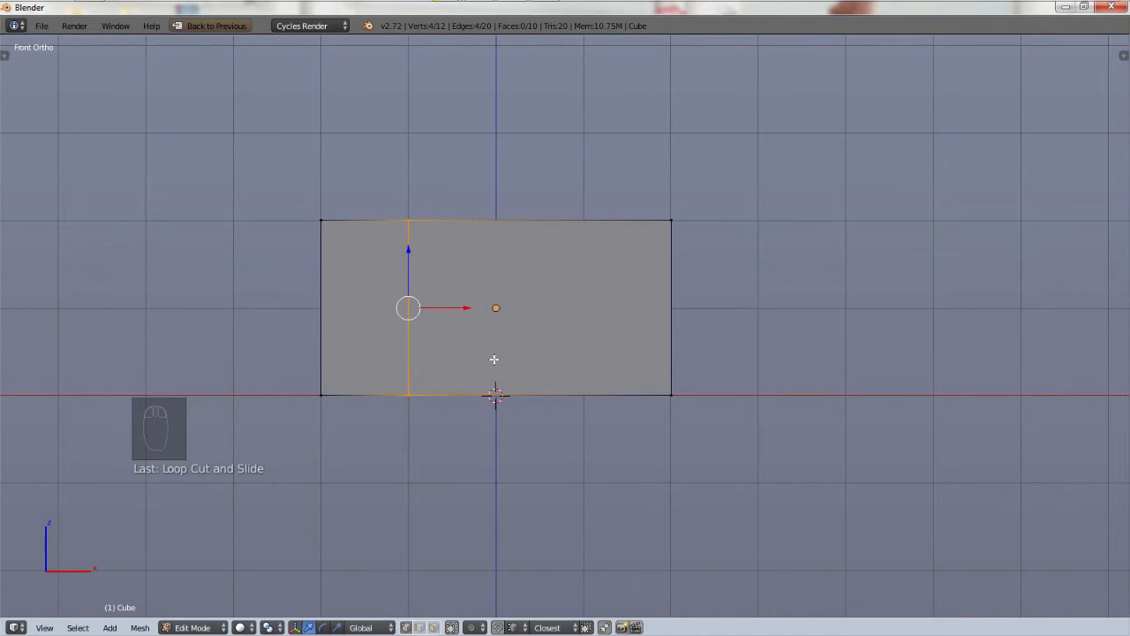
key("ctrl+r")
left_click(572, 354)
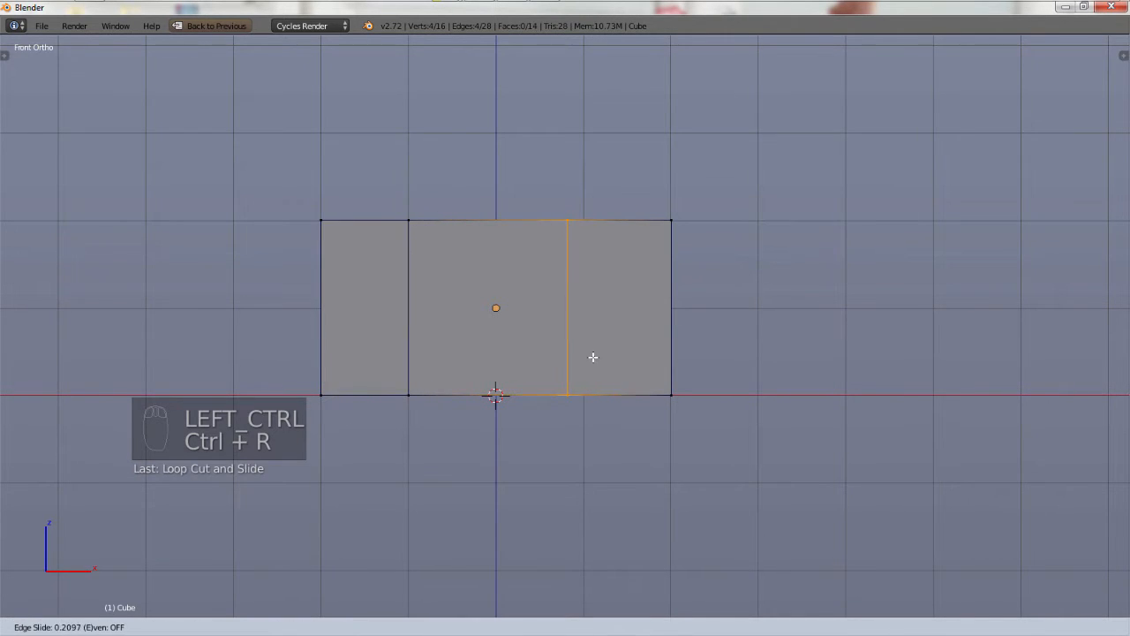
left_click(608, 362)
Step: Add a horizontal loop cut about 0.4 grid units above the box's centre and deselect everything
key("ctrl+r")
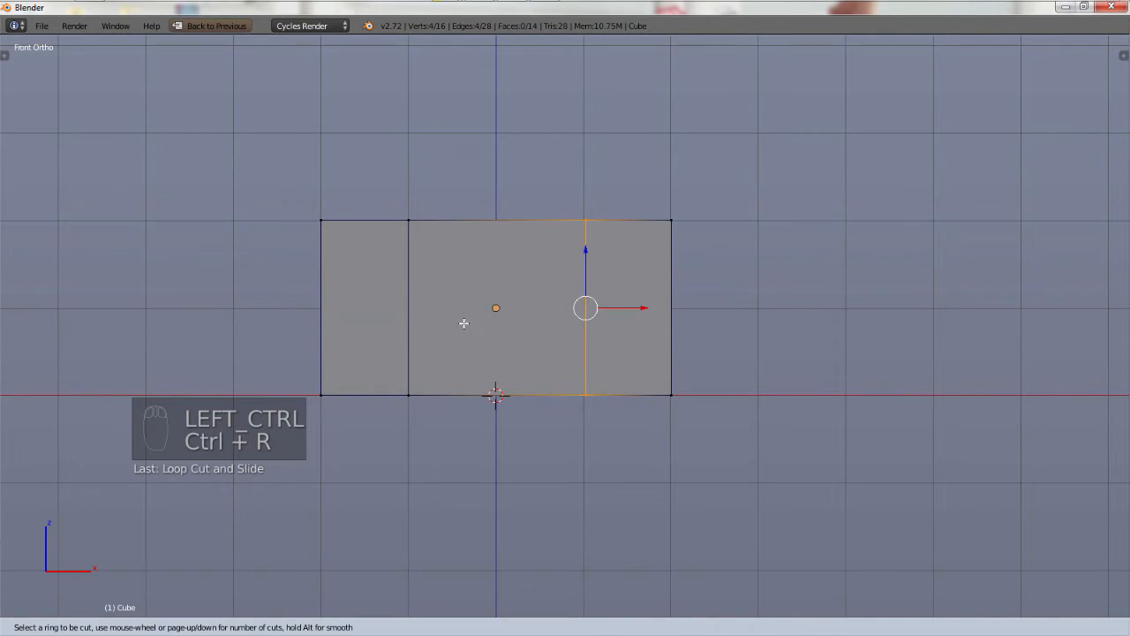
left_click(433, 355)
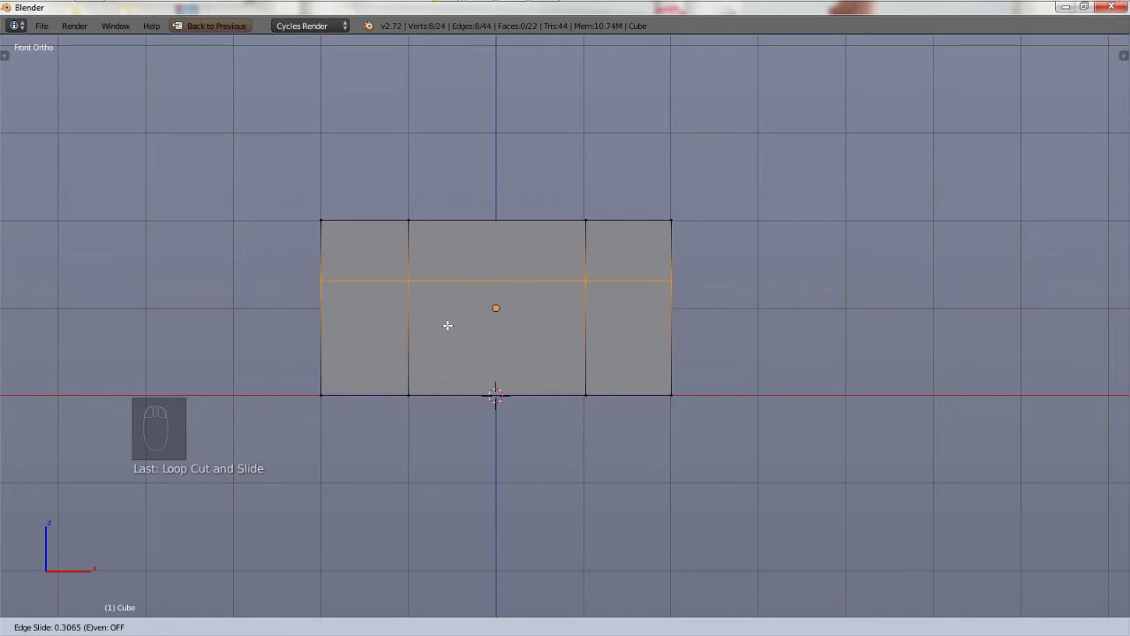
left_click(451, 317)
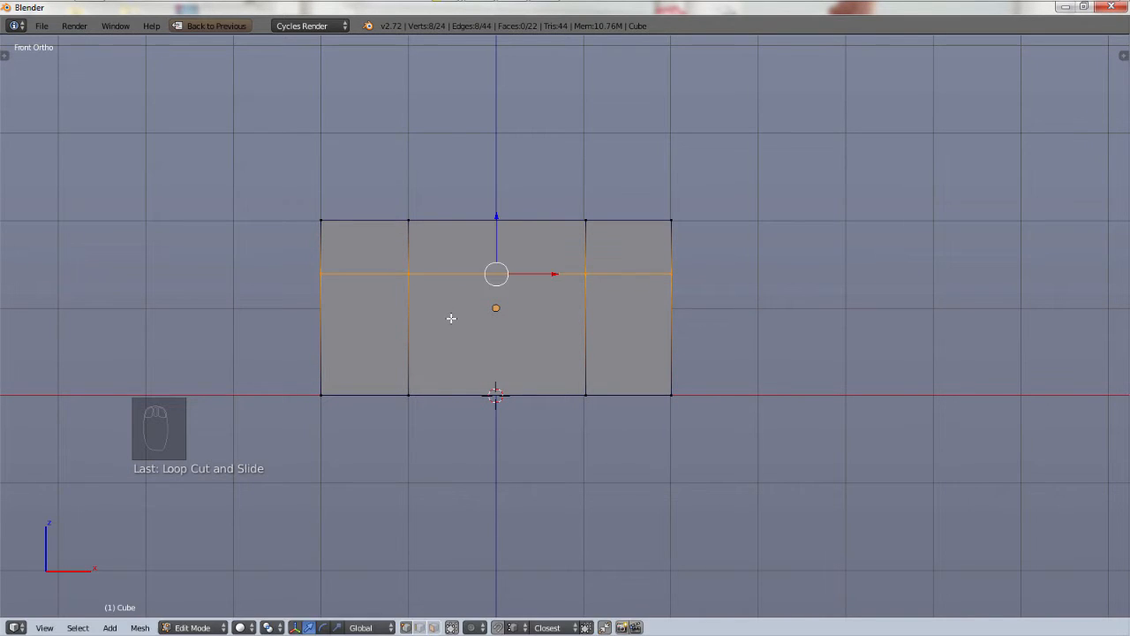
key("a")
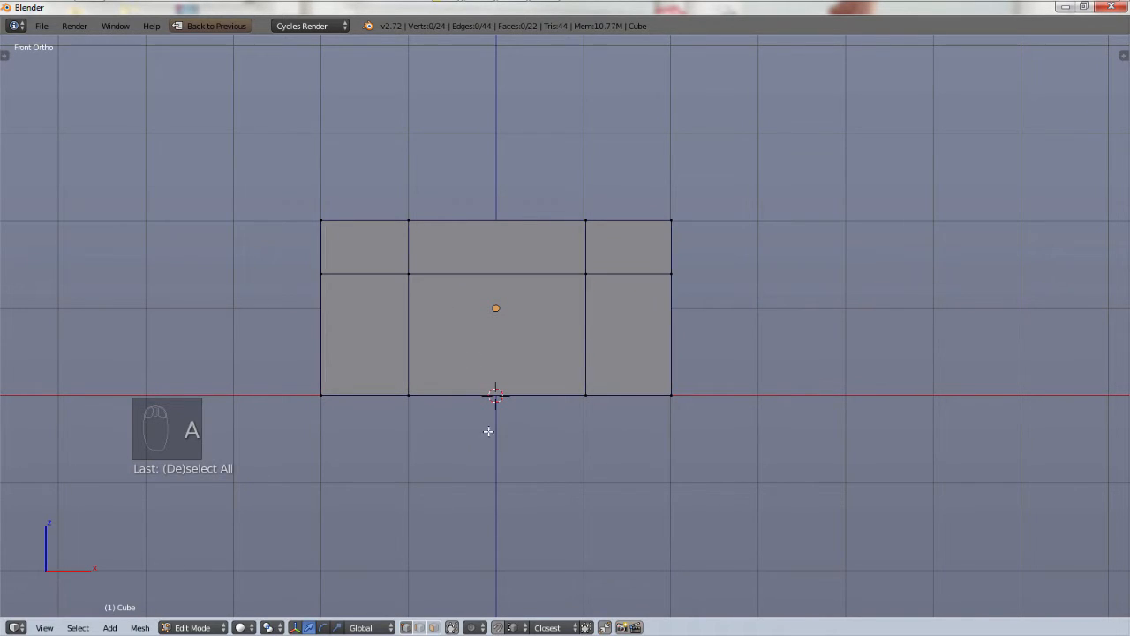
key("b")
left_click_drag(564, 293, 445, 452)
key("ctrl")
mouse_move(419, 439)
left_mouse_down("ctrl")
mouse_move(583, 444)
mouse_move(515, 317)
mouse_move(495, 335)
left_mouse_up("ctrl")
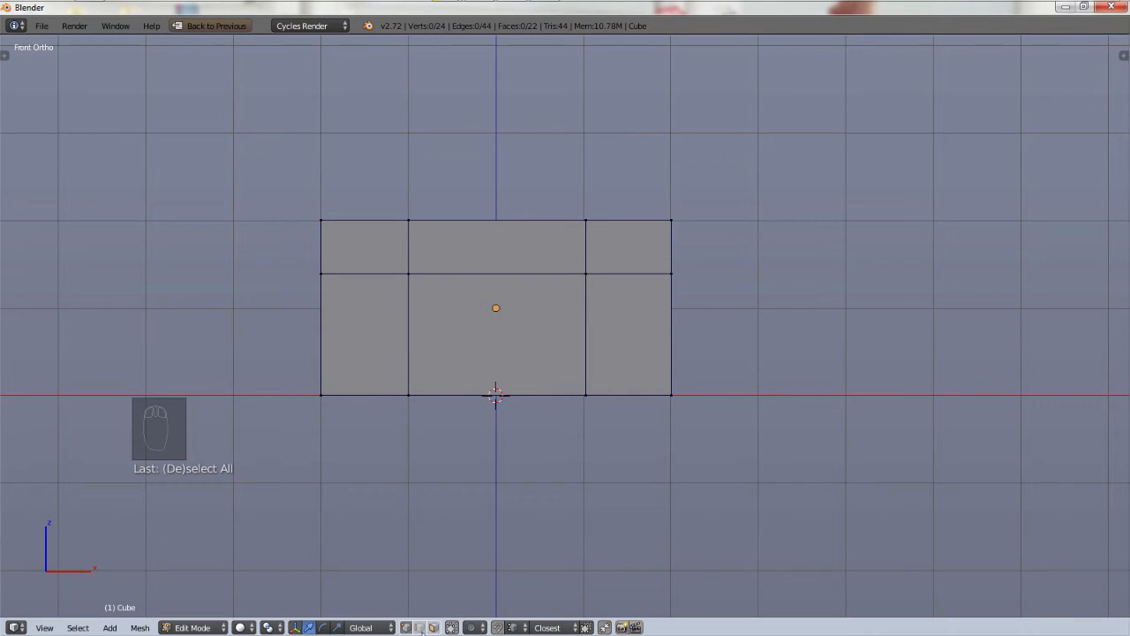
Step: In edge select mode, delete the two bottom edges of the box's middle section to open a gap between two legs
key("b")
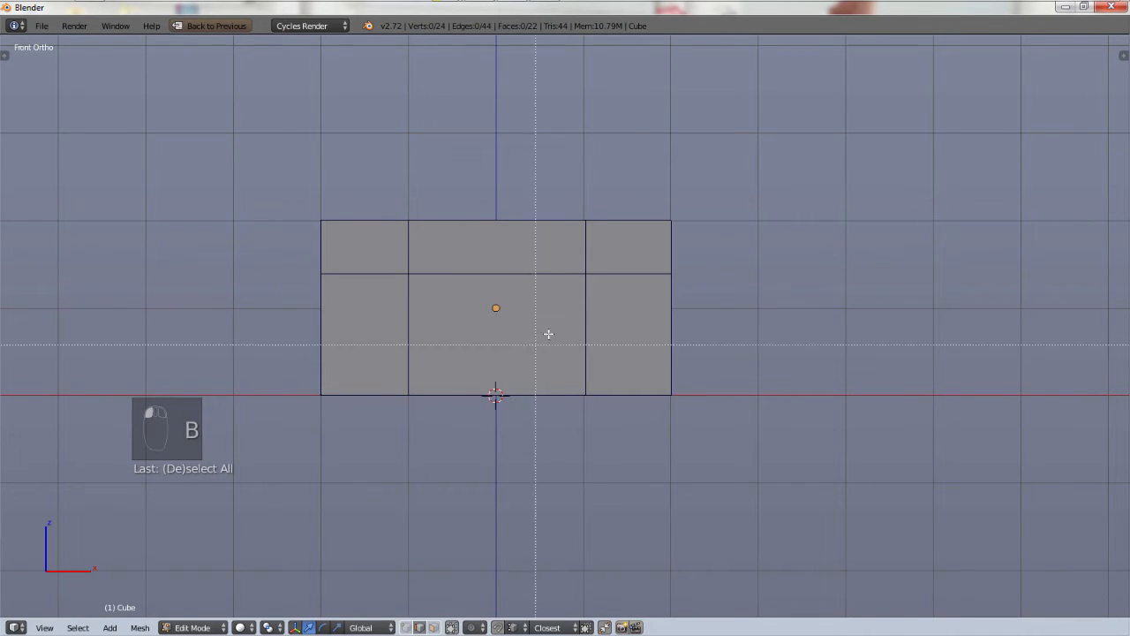
left_click_drag(569, 304, 423, 496)
key("x")
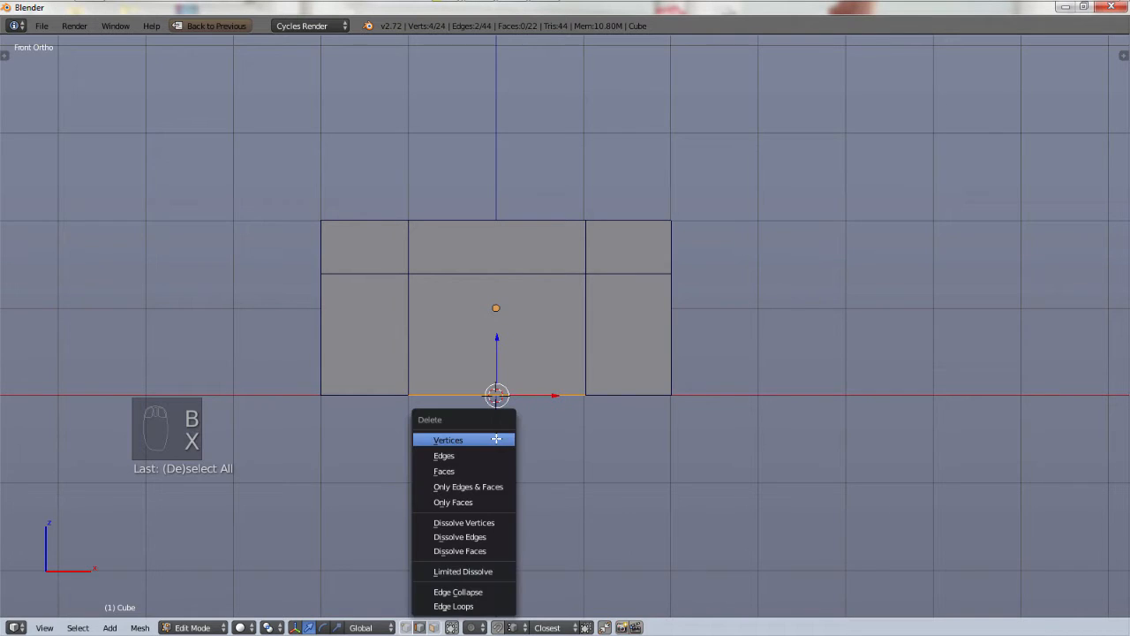
left_click(491, 454)
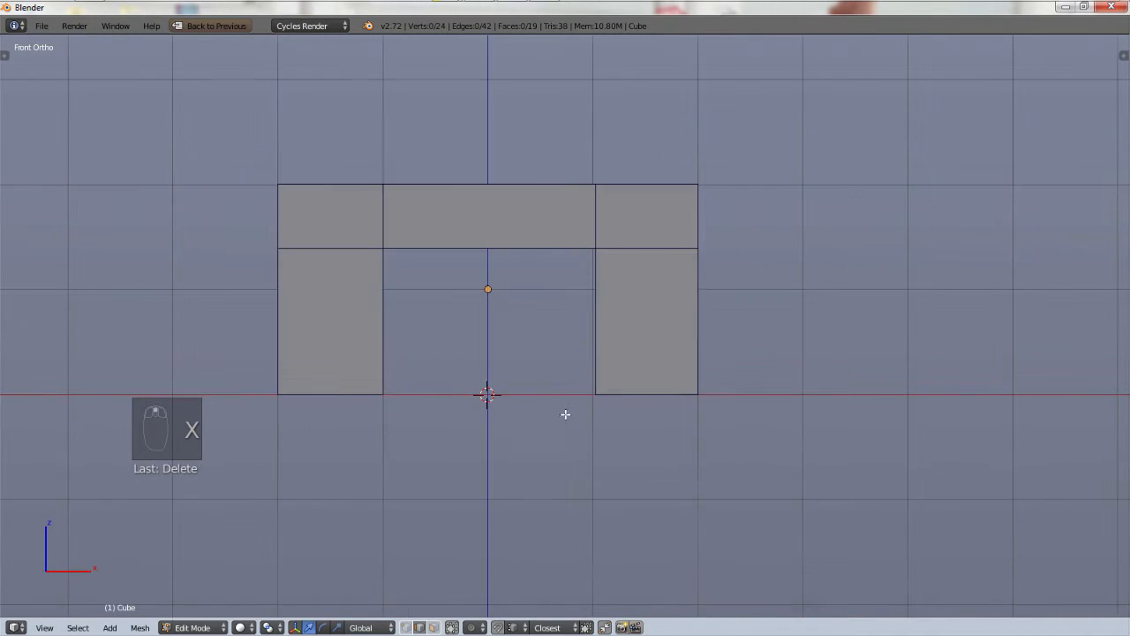
Step: In vertex select mode, connect the upper inner corners of the -X leg and fill its open inner side with a face
middle_click_drag(565, 414, 506, 348)
scroll(512, 369, "up", 2)
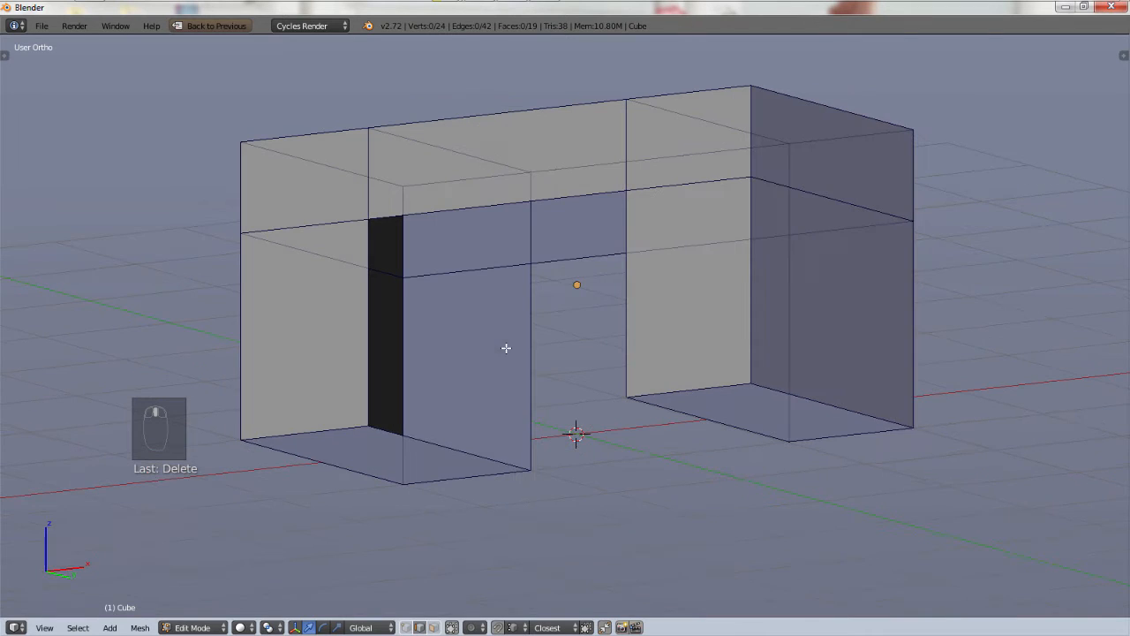
right_click(374, 220, "shift")
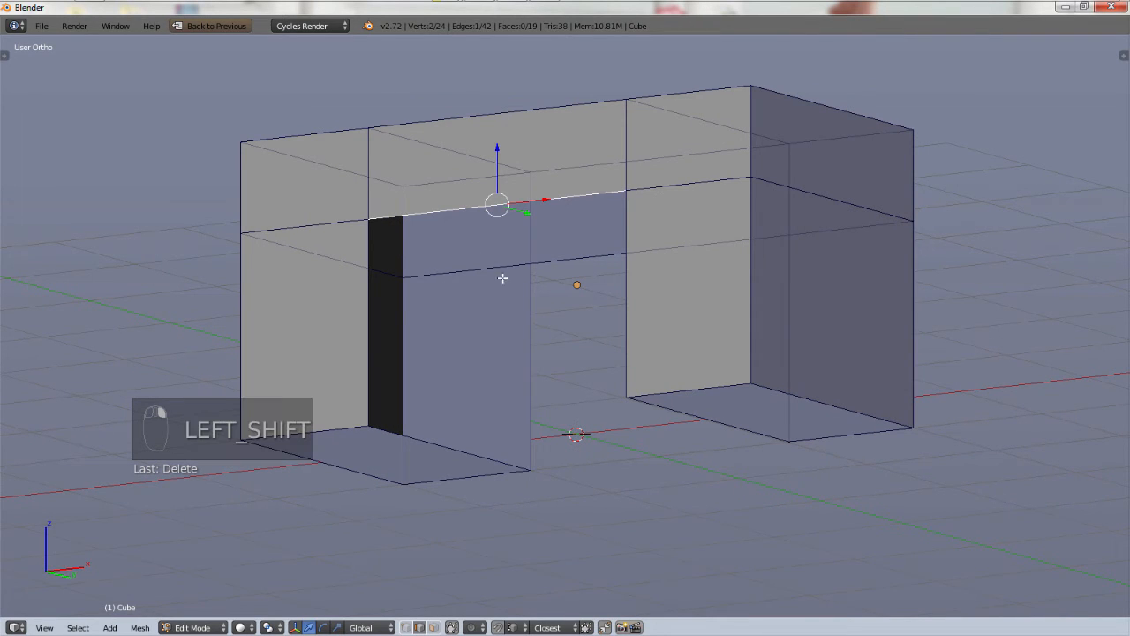
left_click(407, 629)
right_click(369, 220)
right_click(530, 264, "shift")
key("f")
key("f")
Step: Connect the upper inner corners of the +X leg and fill its open inner side with a face
middle_click_drag(523, 382, 465, 421)
right_click(490, 311)
right_click(644, 220, "shift")
key("f")
key("f")
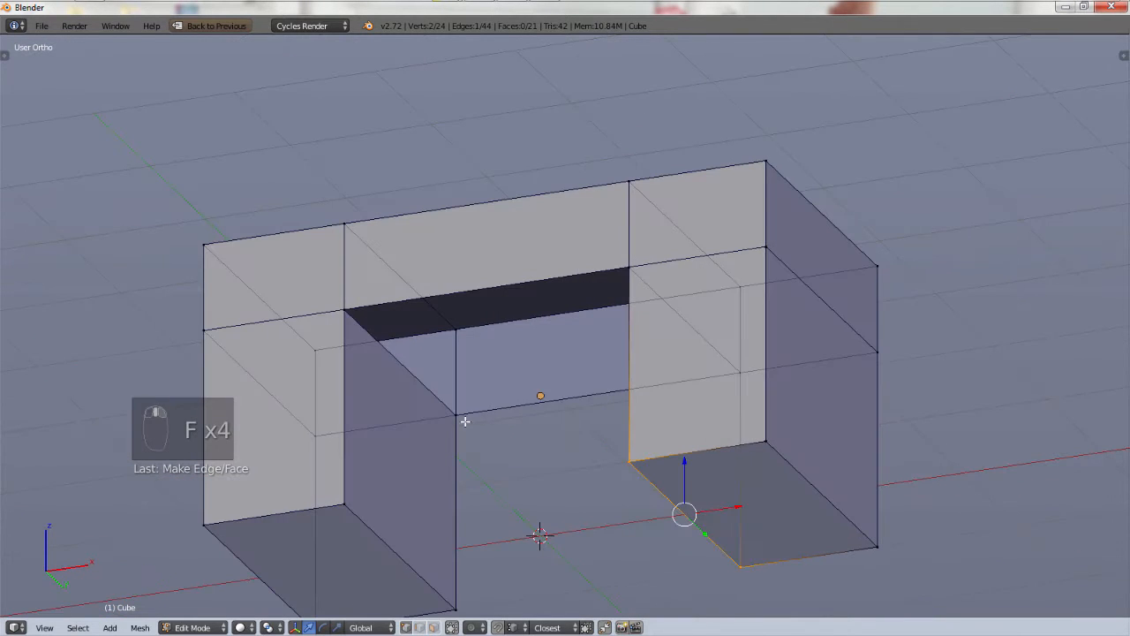
Step: Fill the open underside of the crossbeam between the two legs with a face
right_click(461, 418)
right_click(348, 306, "shift")
key("f")
key("f")
Step: Add a horizontal loop cut to each leg, about 0.2 grid units above its base
middle_click_drag(565, 521, 617, 570)
scroll(537, 465, "down", 3)
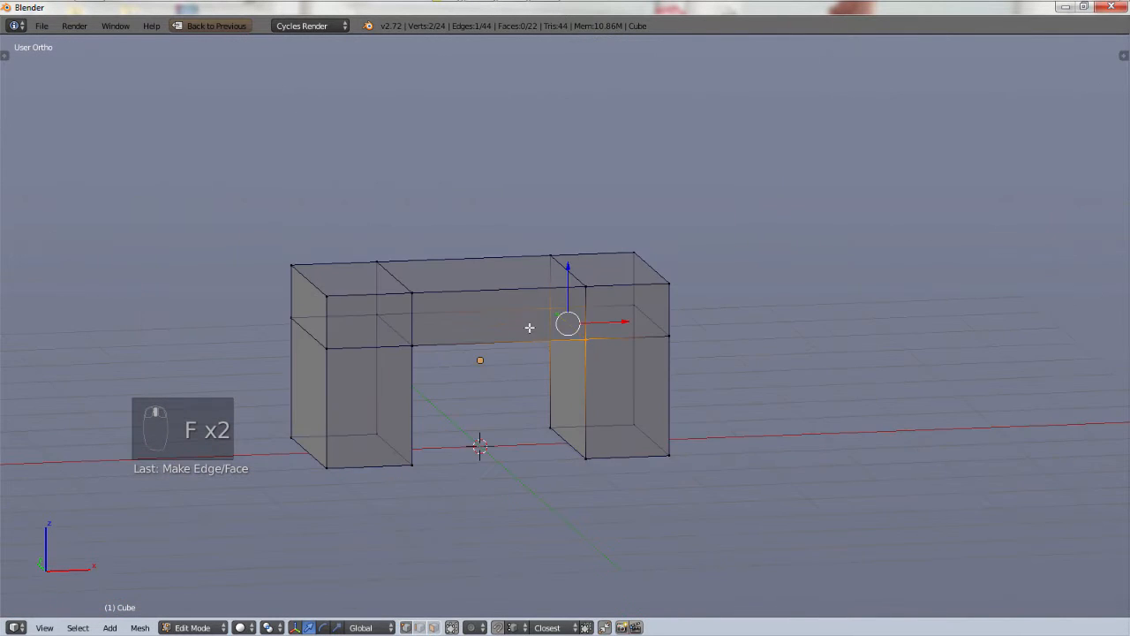
middle_click_drag(506, 397, 474, 433)
scroll(474, 434, "up", 3)
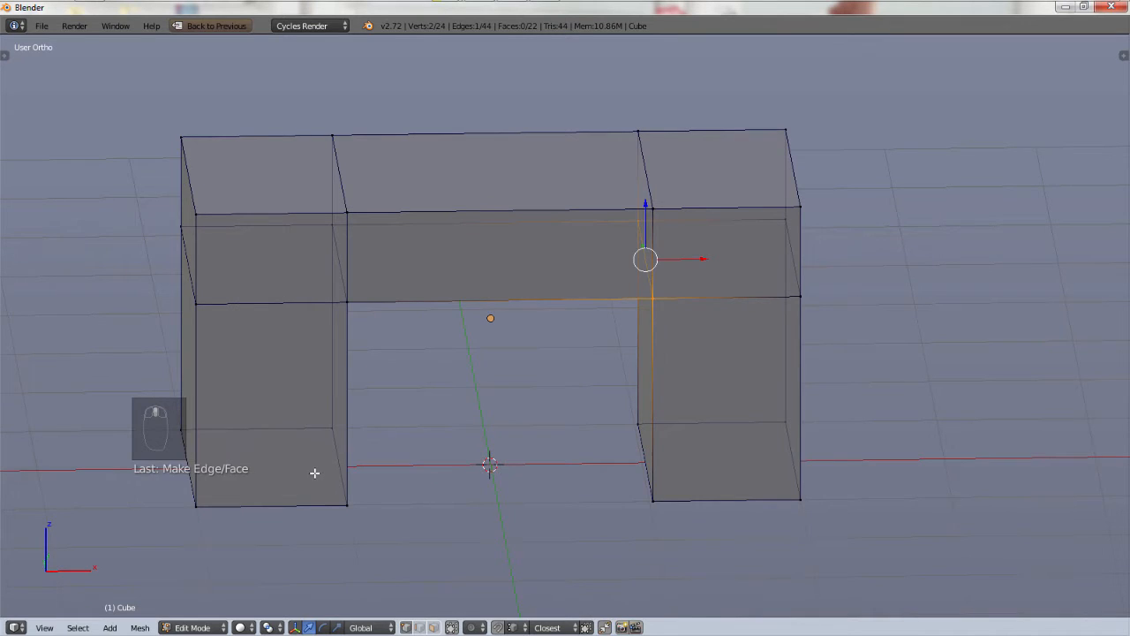
key("ctrl+r")
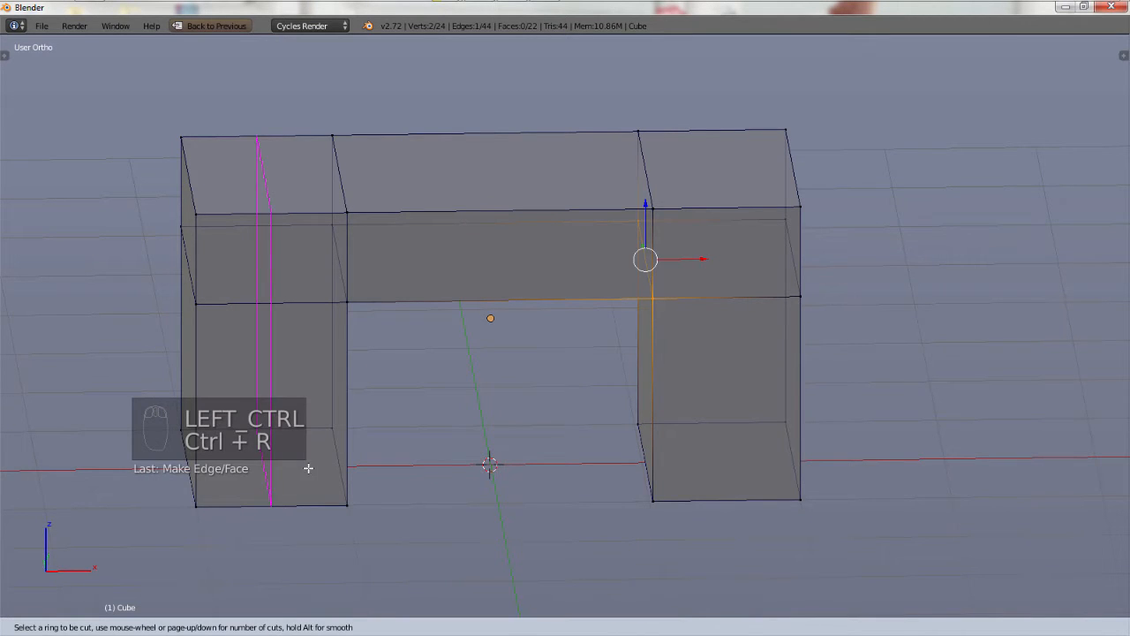
left_click(323, 371)
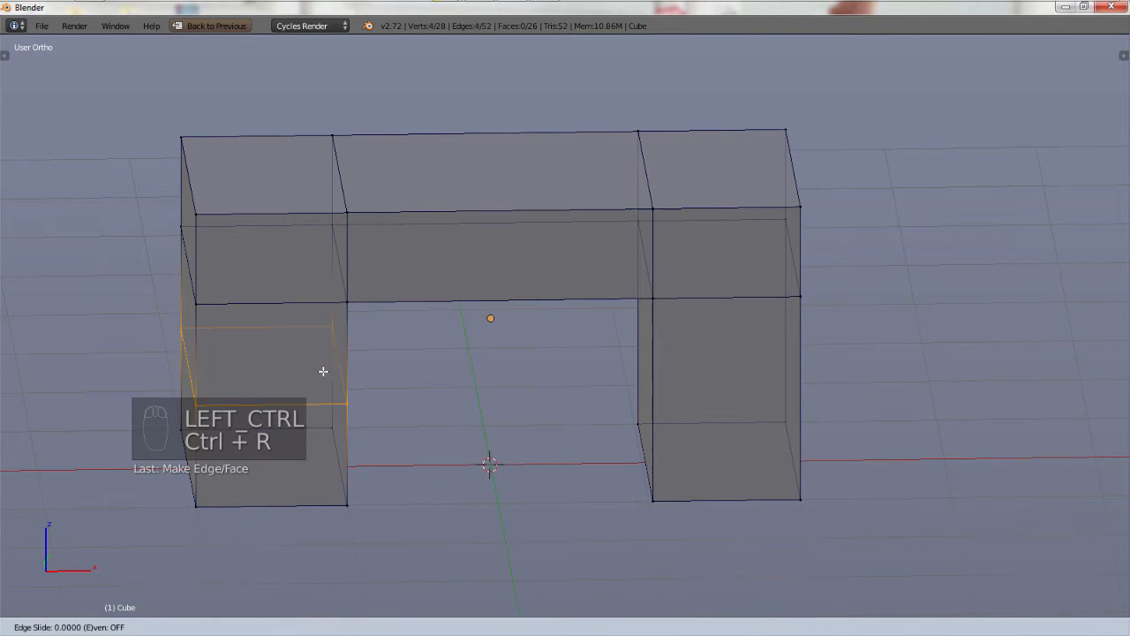
left_click(327, 444)
key("ctrl+r")
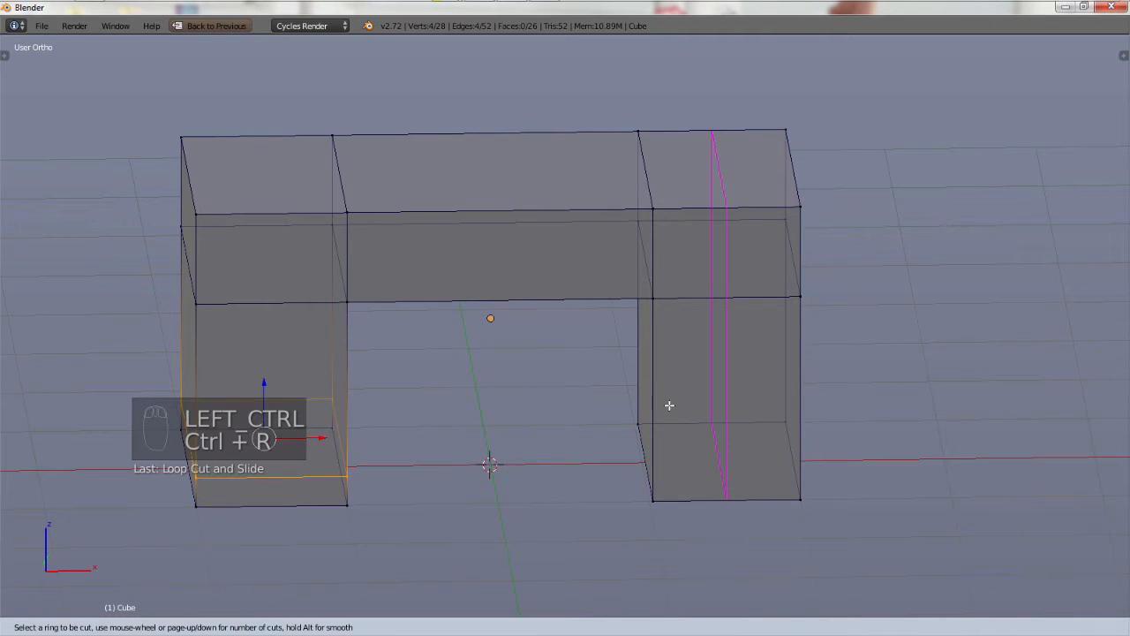
left_click(658, 381)
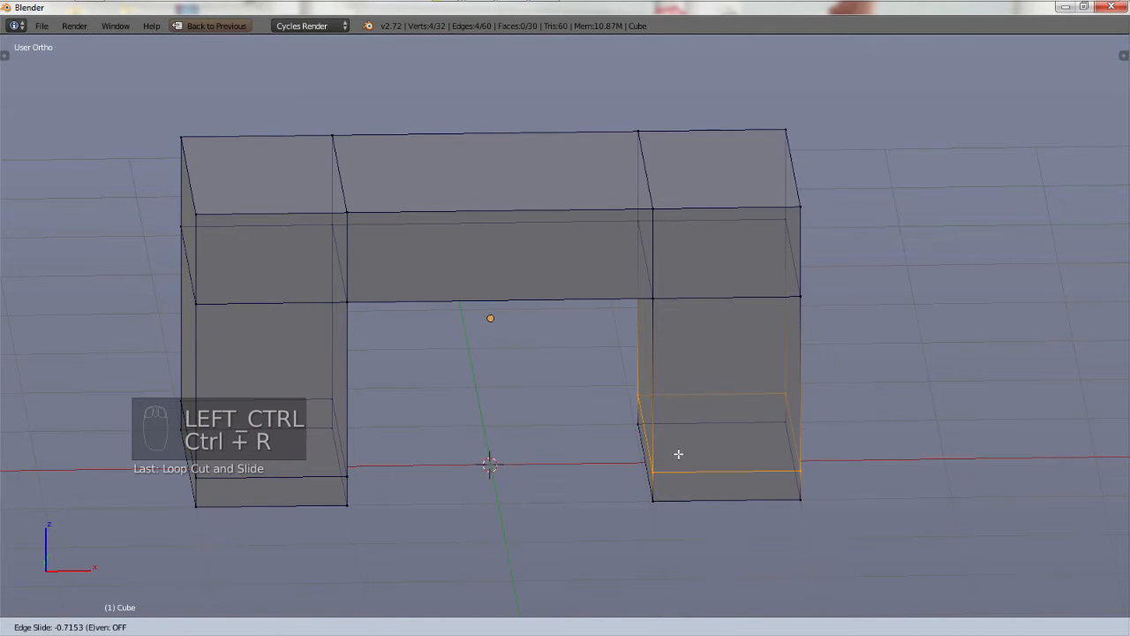
left_click(678, 454)
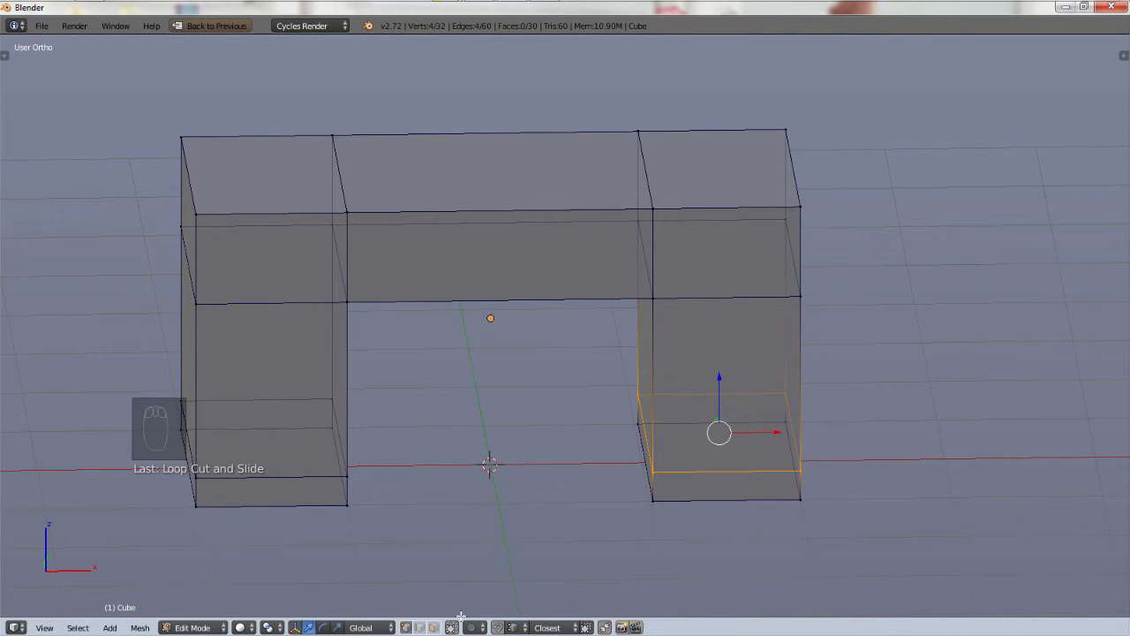
Step: In face select mode, extrude the low front face of each leg forward about 3.3 grid units to form two feet
left_click(433, 627)
right_click(736, 492)
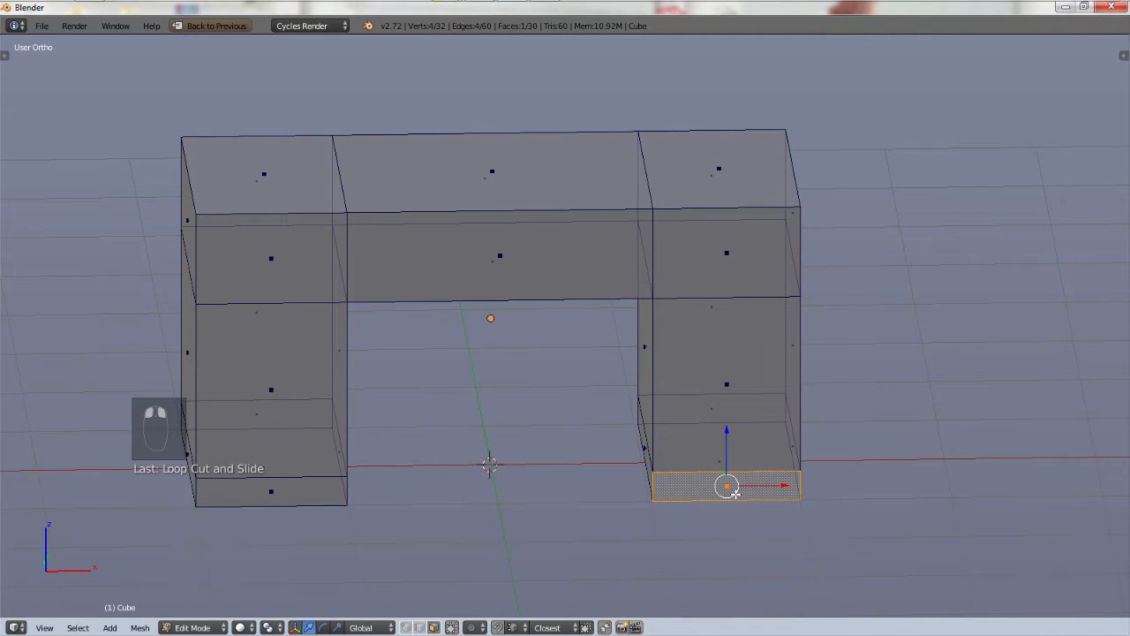
key("e")
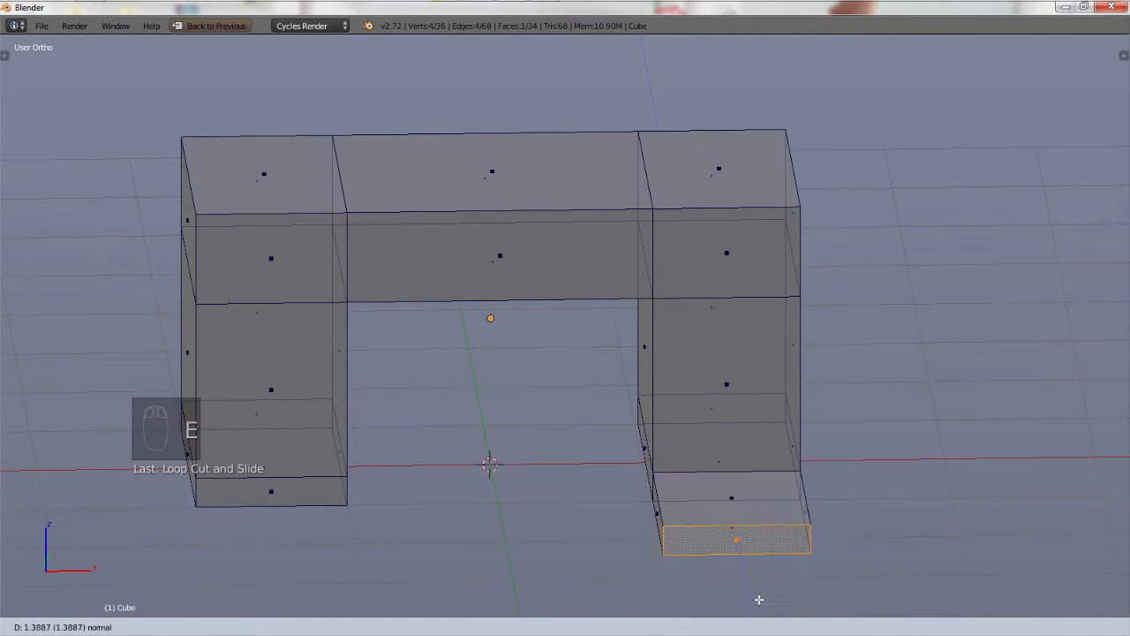
left_click(769, 74)
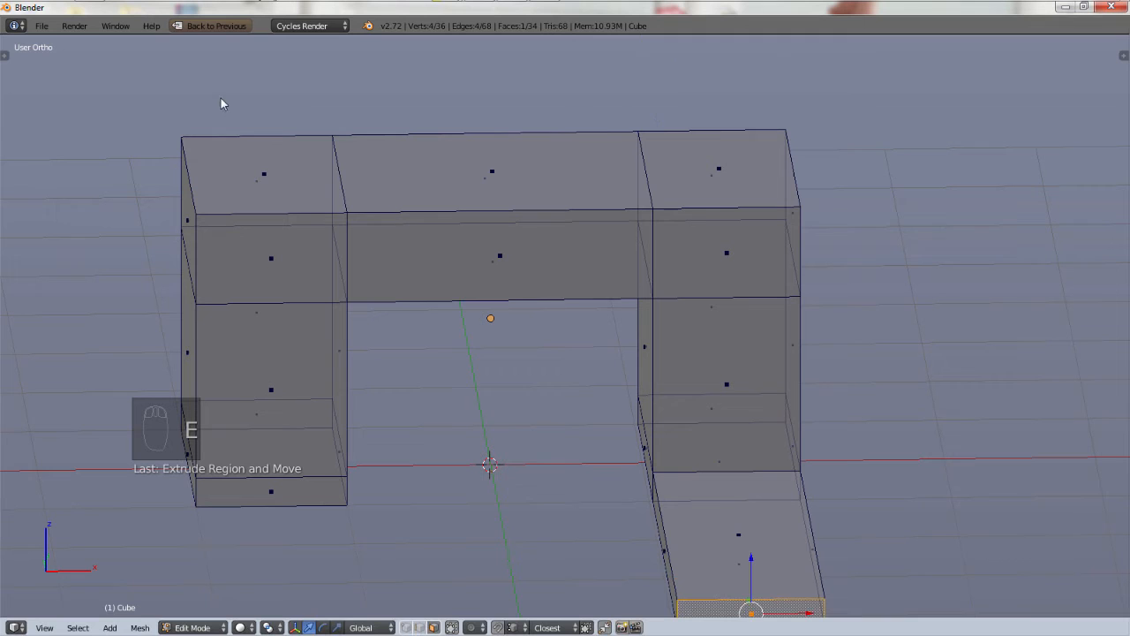
right_click(285, 484)
key("e")
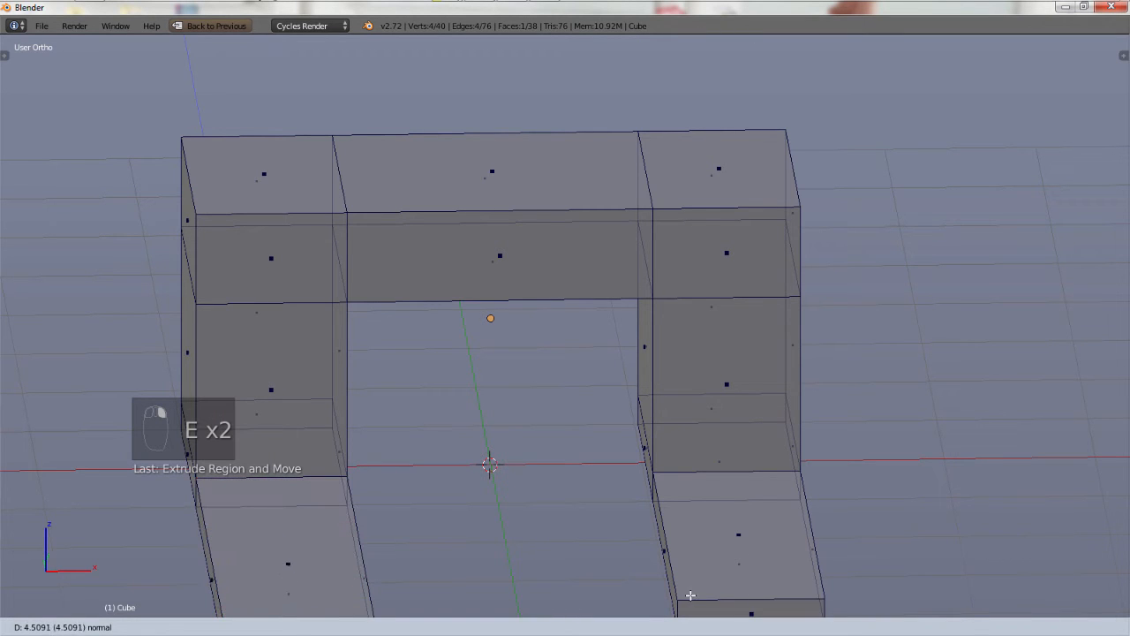
left_click(687, 595)
scroll(698, 548, "down", 3)
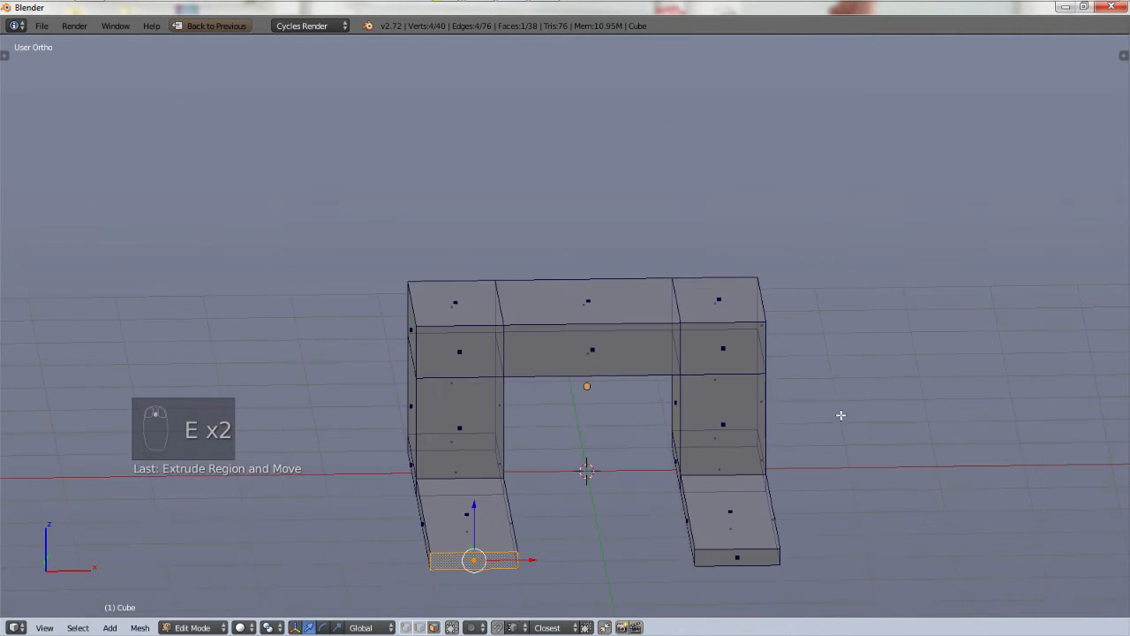
Step: Clear the selection and box-select the whole crossbeam section above the legs in front view
middle_click_drag(841, 415, 371, 252)
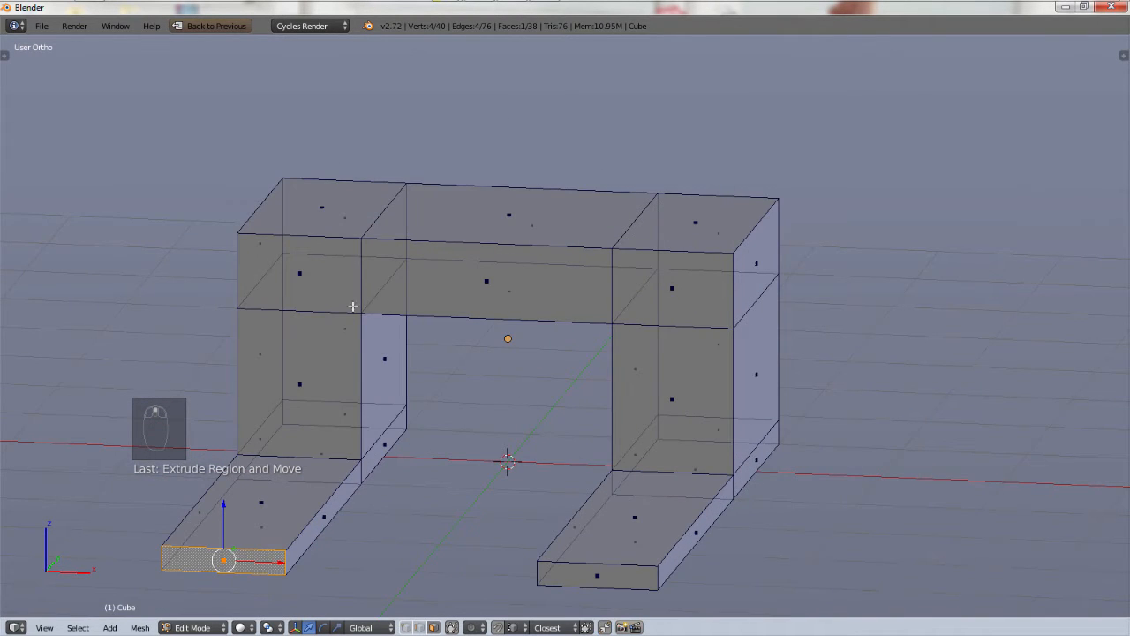
middle_click_drag(352, 305, 429, 303)
key("KP_1")
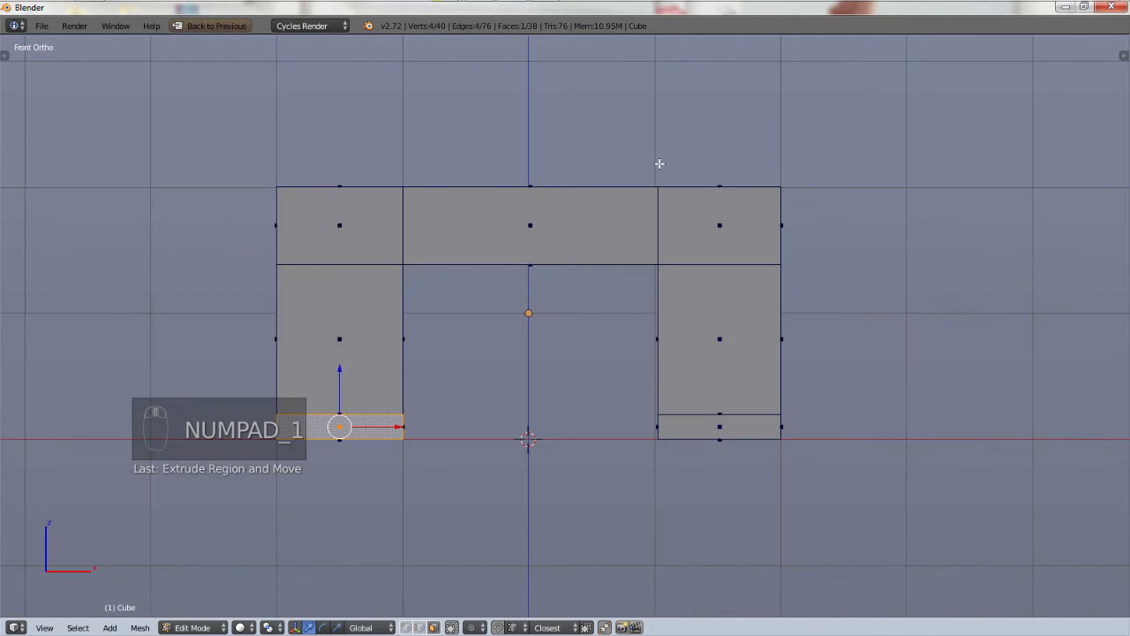
key("a")
key("a")
key("b")
left_click_drag(842, 95, 209, 253)
middle_click_drag(545, 304, 533, 464, "shift")
key("s")
key("s")
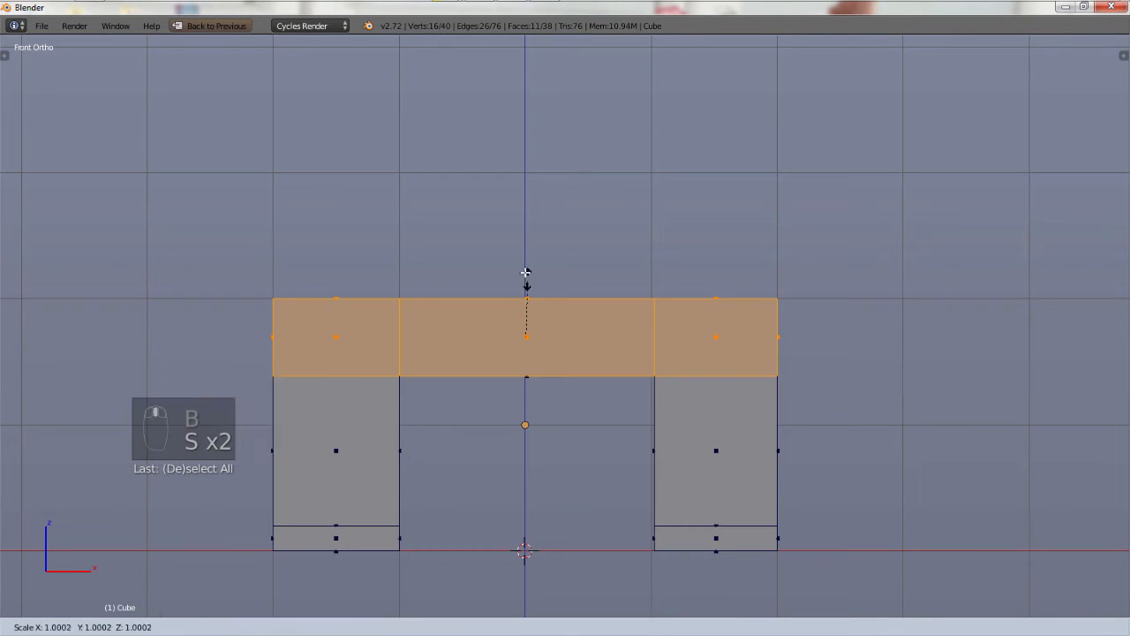
middle_click(528, 276)
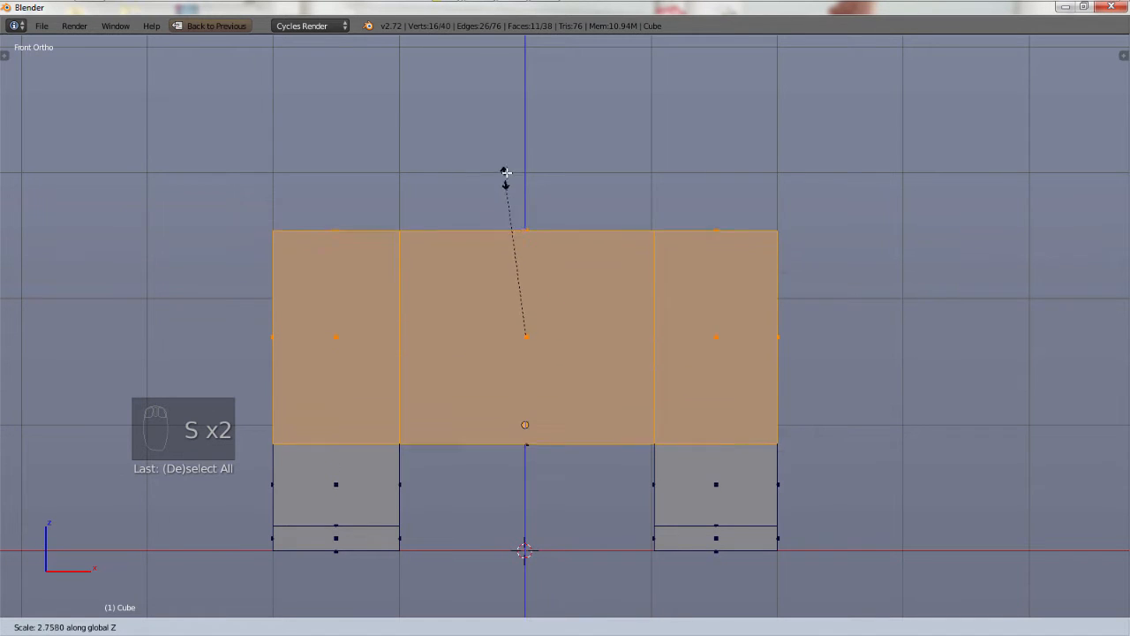
right_click(519, 278)
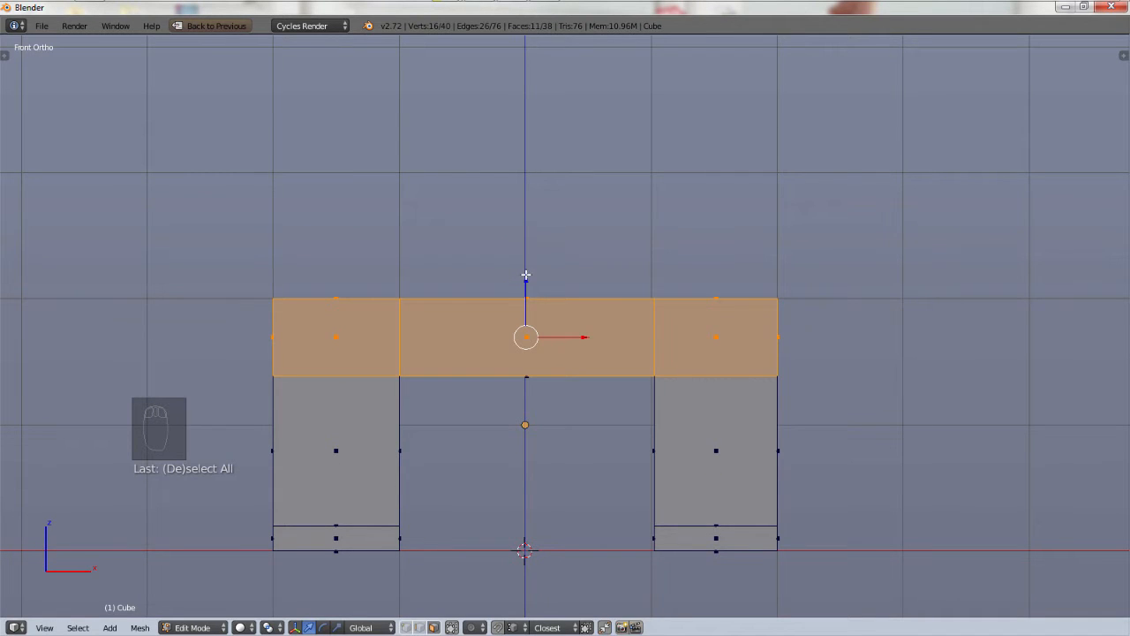
Step: Raise the selected crossbeam about 1.5 grid units along Z and scale it to about 0.51 along the global Y axis
left_click_drag(525, 275, 562, 88)
scroll(778, 182, "down", 2)
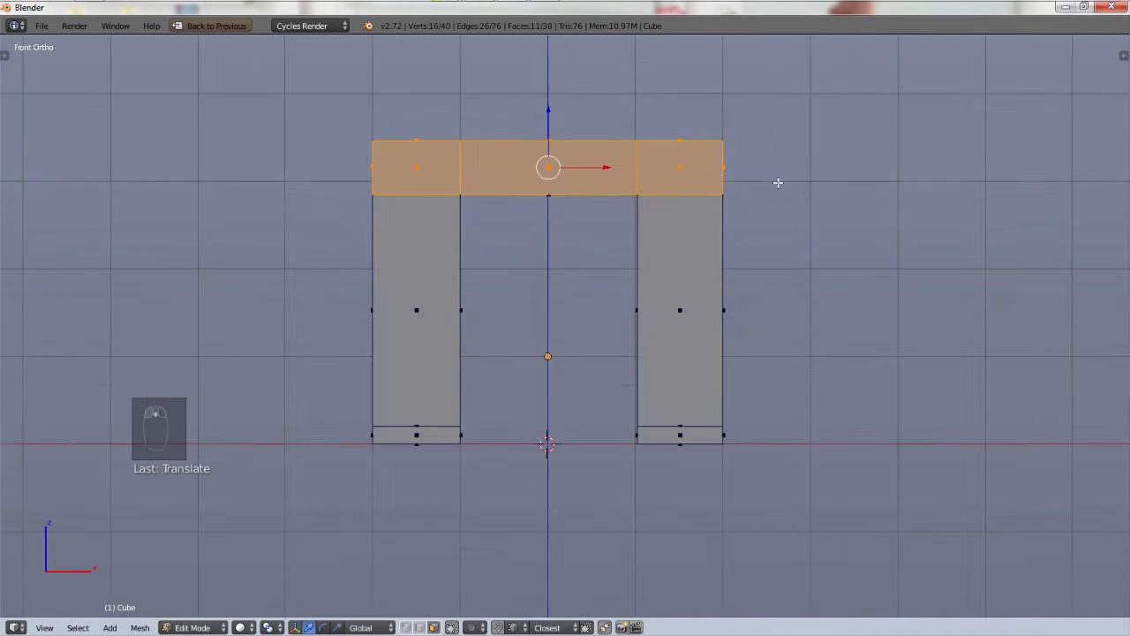
middle_click_drag(778, 183, 714, 187)
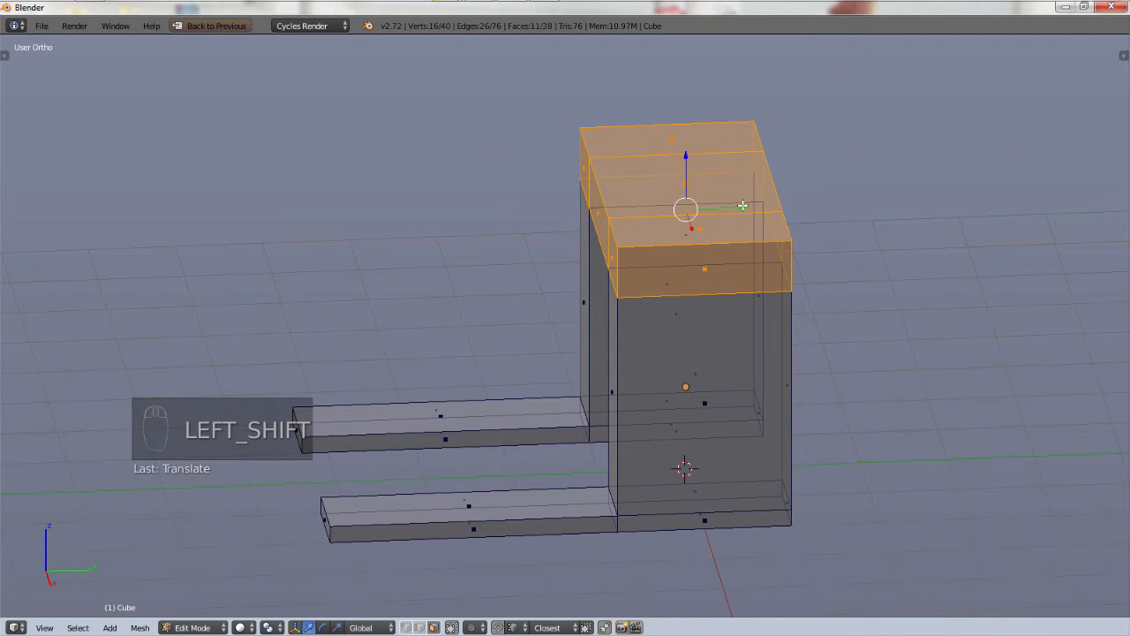
left_click(731, 213)
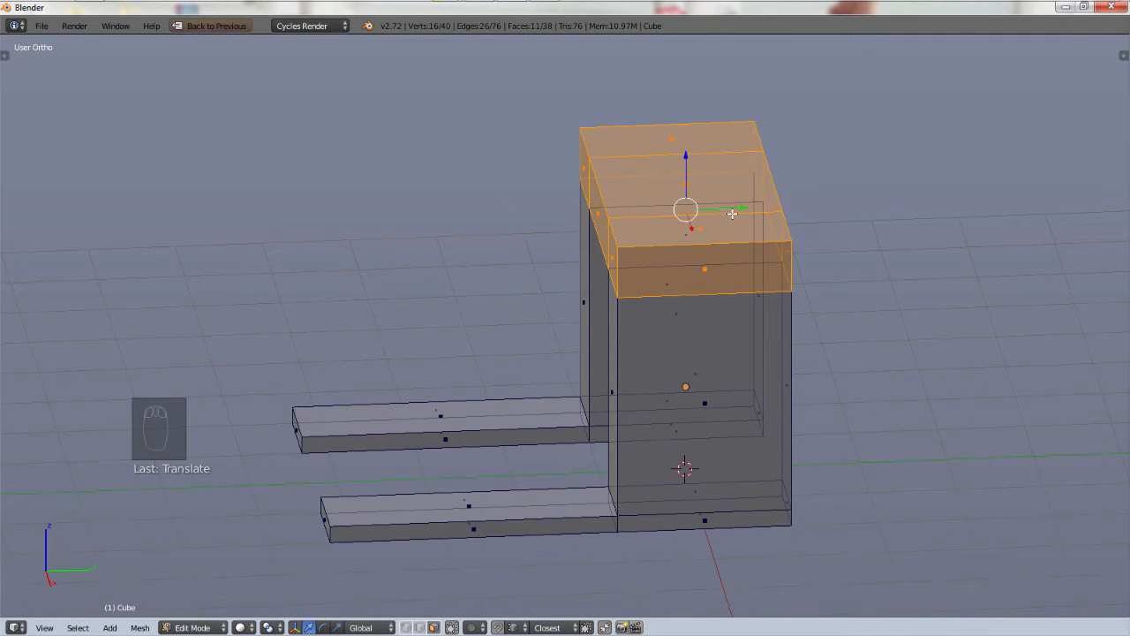
key("s")
key("y")
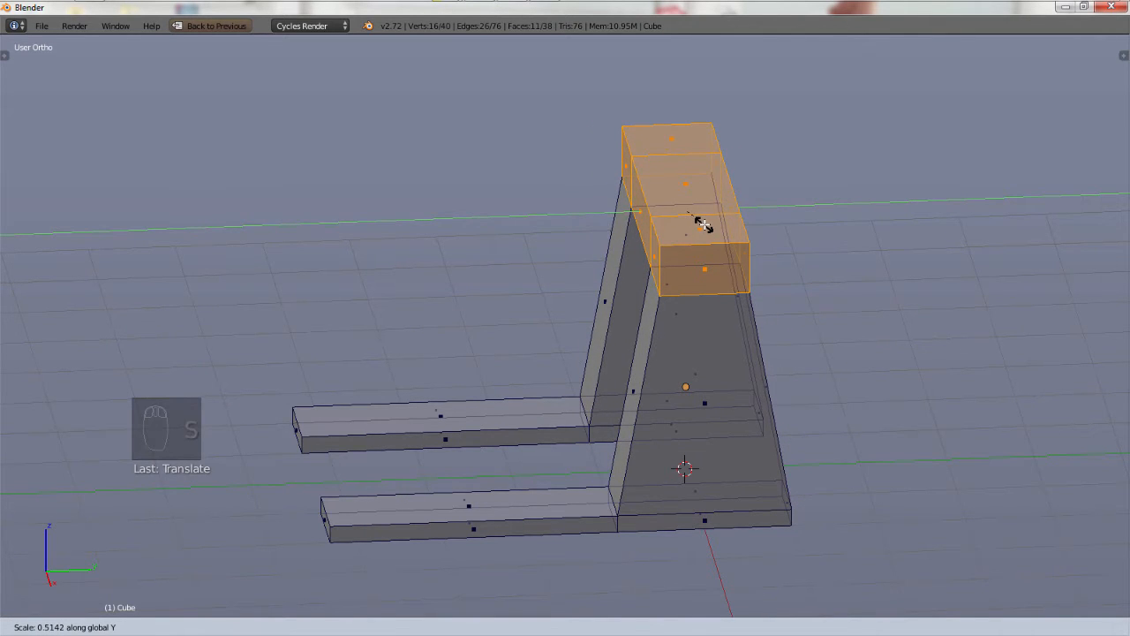
left_click(704, 225)
Step: Select the low rear end faces of both legs and move them forward along Y by about 0.77 units
middle_click_drag(861, 558, 815, 546)
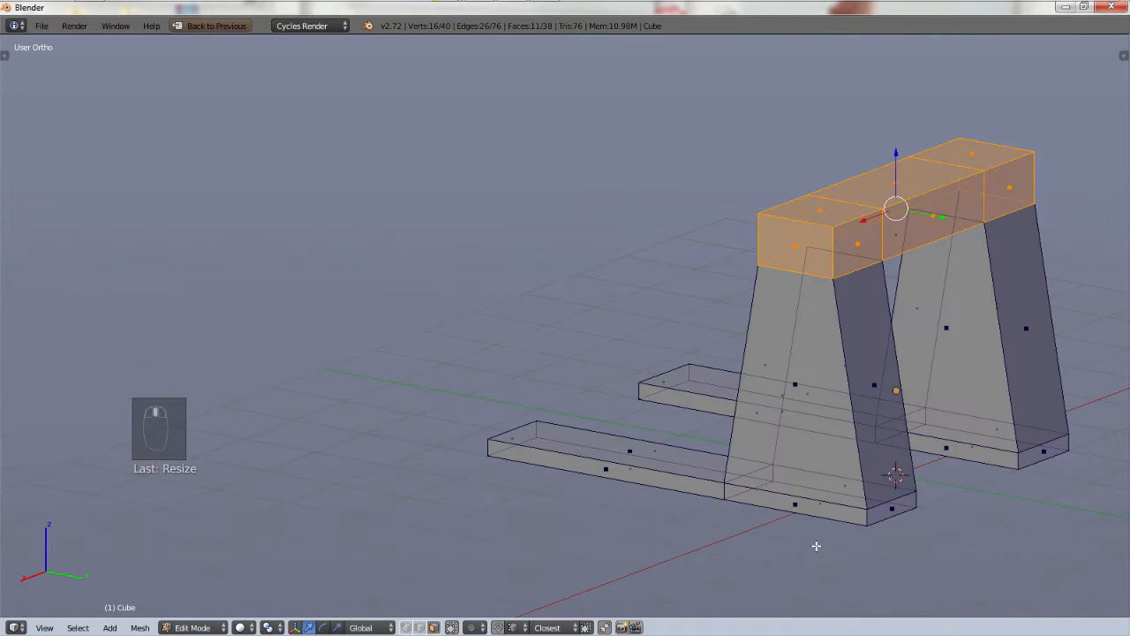
right_click(884, 505)
right_click(1040, 454, "shift")
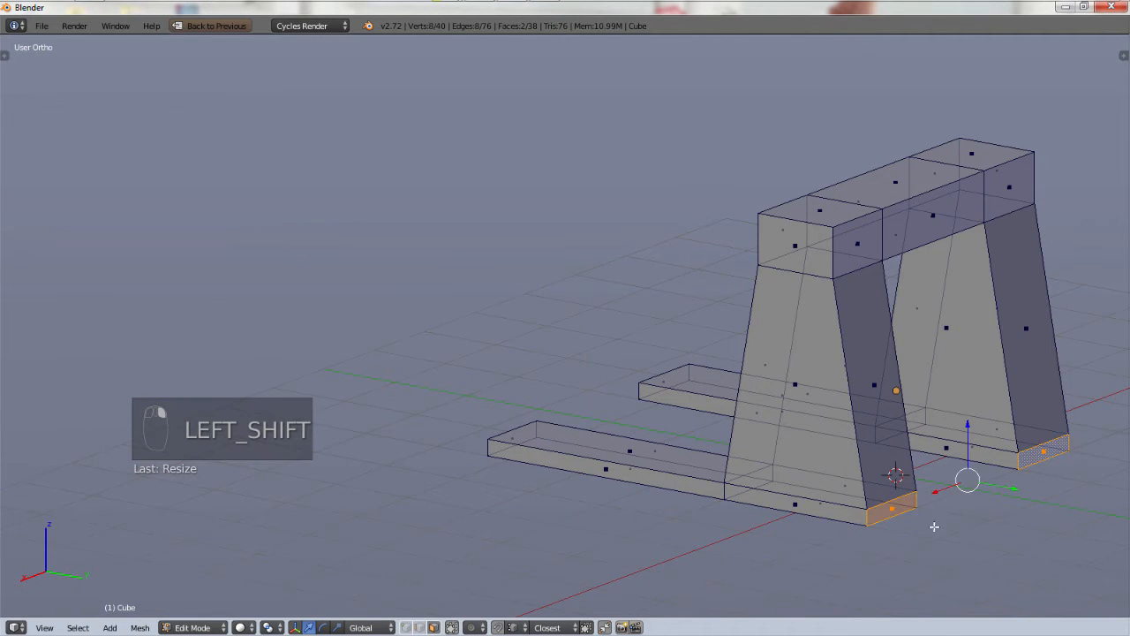
key("g")
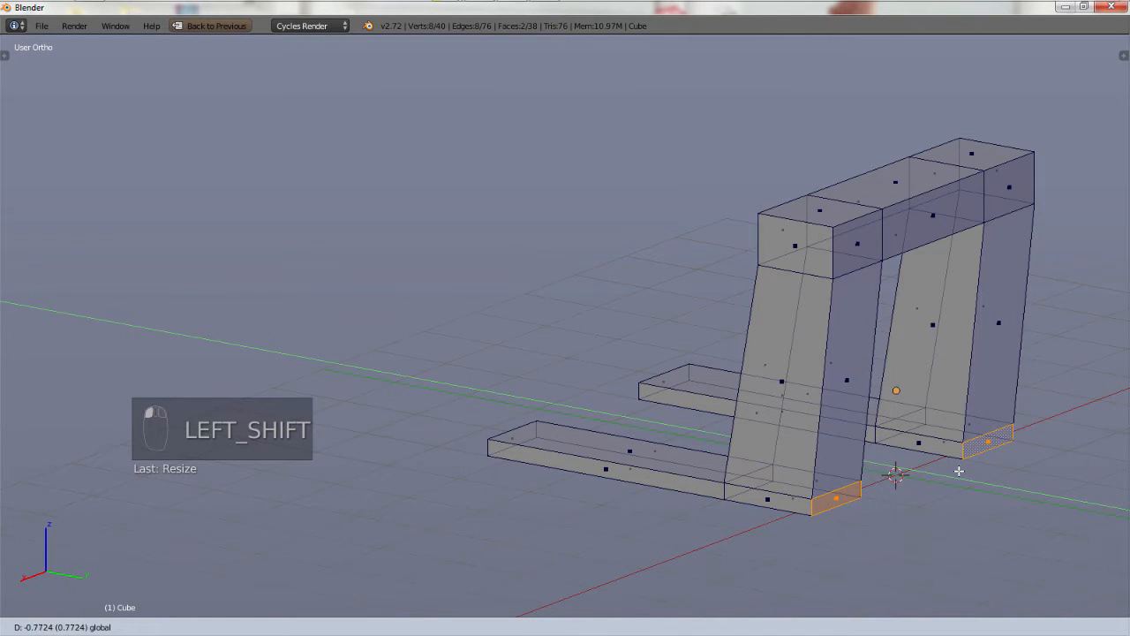
left_click(888, 472)
Step: Select the top faces along the crossbeam and return to the front view
middle_click_drag(772, 373, 959, 371)
key("KP_1")
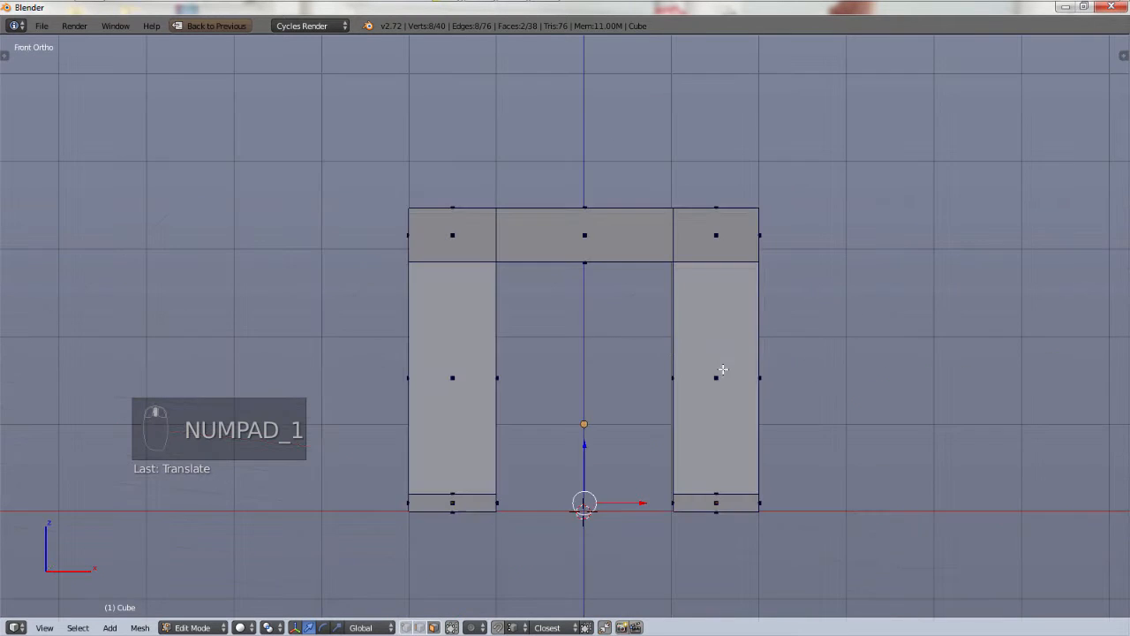
scroll(715, 256, "down", 3)
middle_click_drag(695, 166, 531, 368, "shift")
scroll(706, 318, "up", 3)
right_click(518, 391, "shift")
right_click(650, 392, "shift")
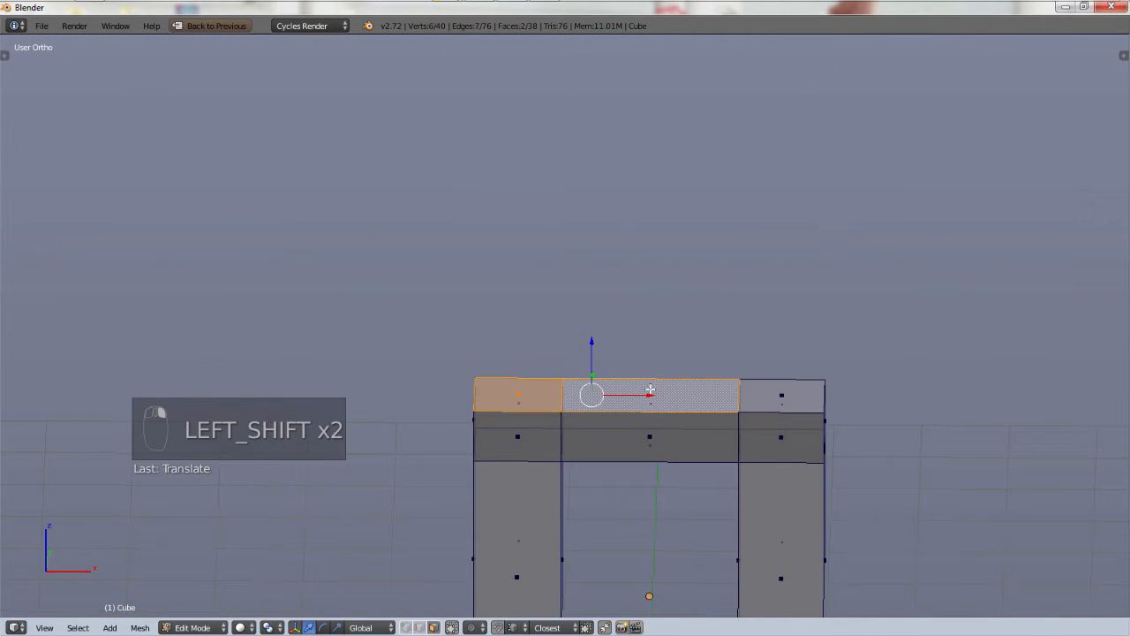
key("KP_1")
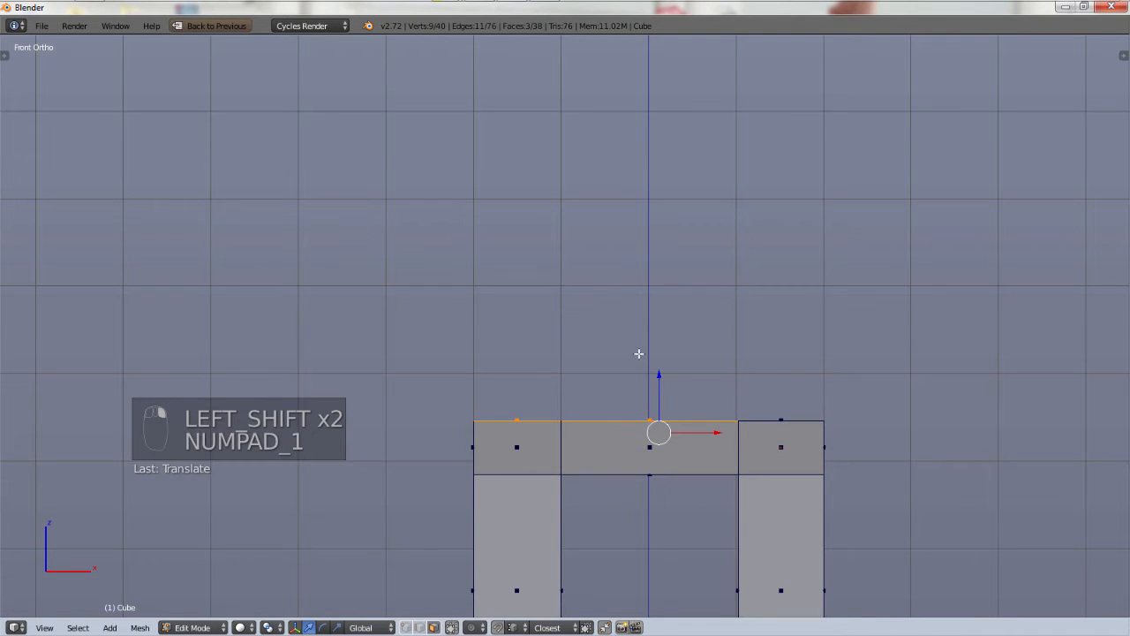
Step: Try to extrude the selected crossbeam faces upward and cut a horizontal loop near the new block's top edge, and undo both
key("e")
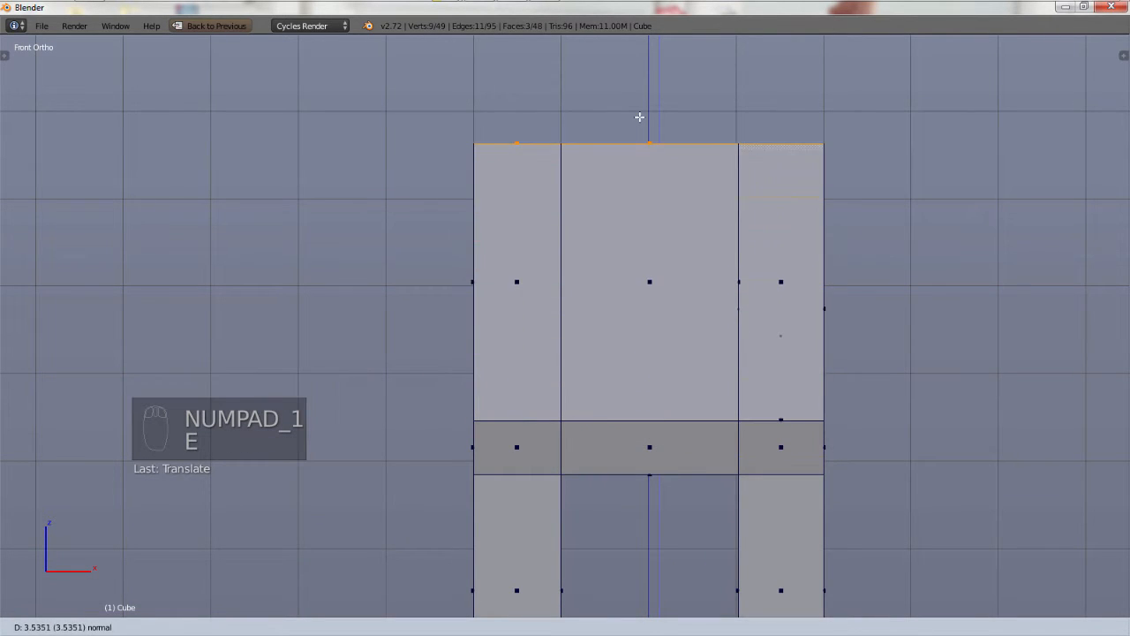
left_click(651, 64)
scroll(747, 232, "down", 3)
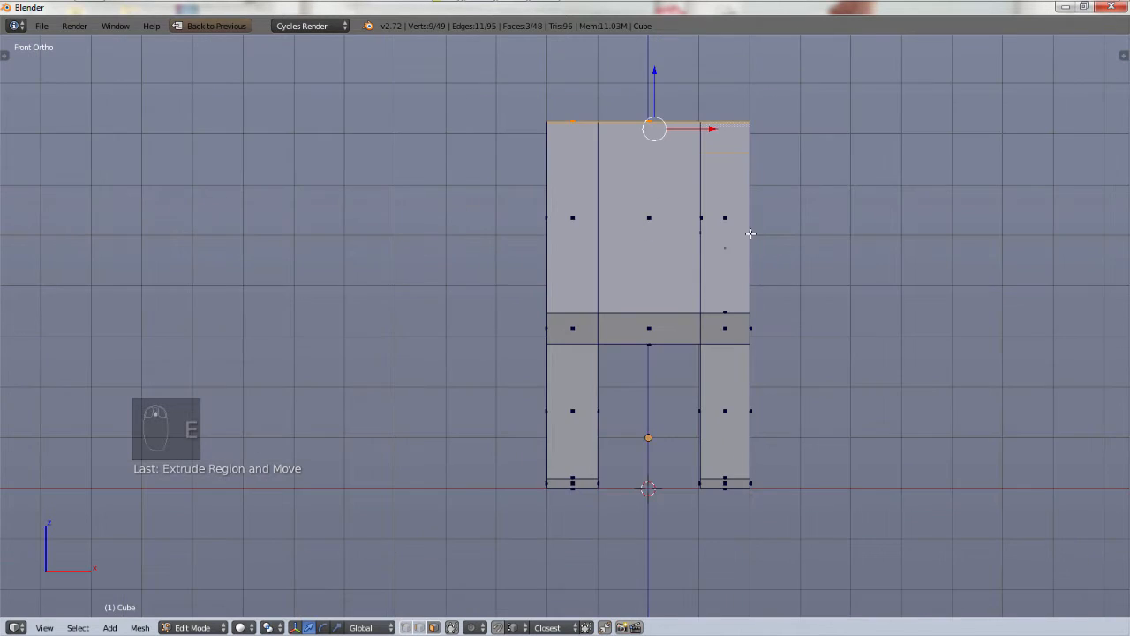
middle_click_drag(746, 232, 762, 321, "shift")
scroll(723, 119, "up", 2)
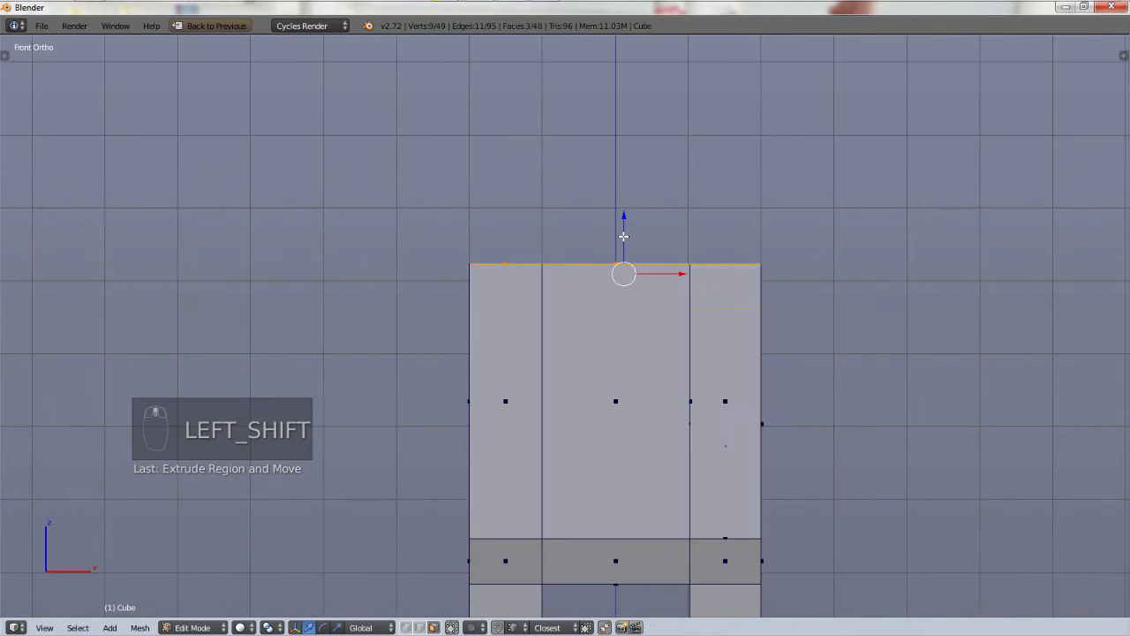
key("ctrl+r")
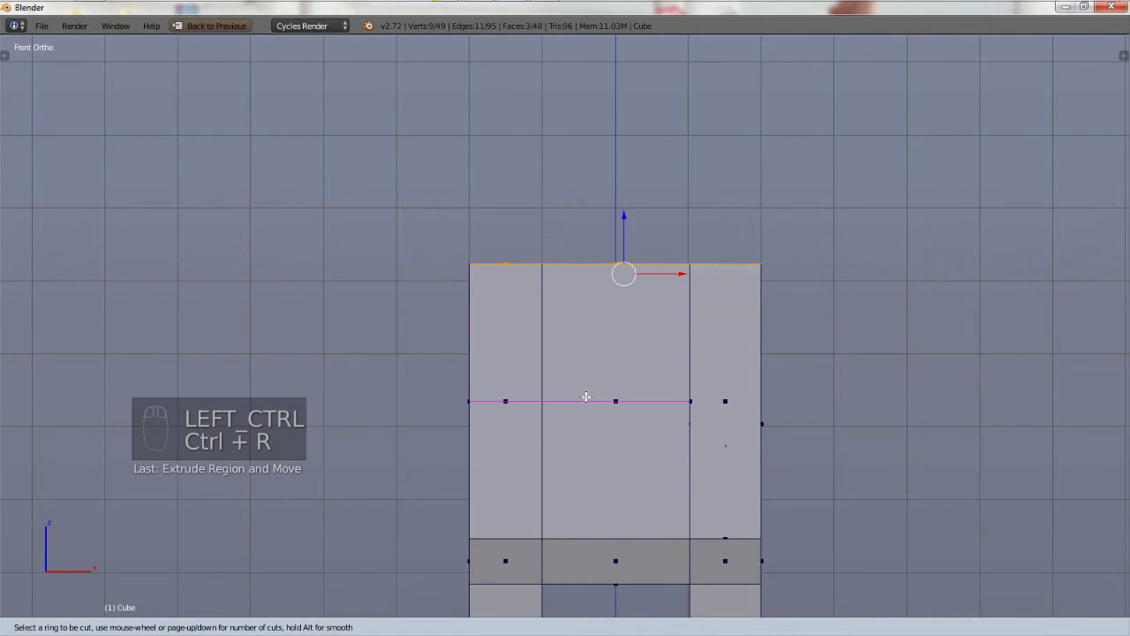
left_click(585, 396)
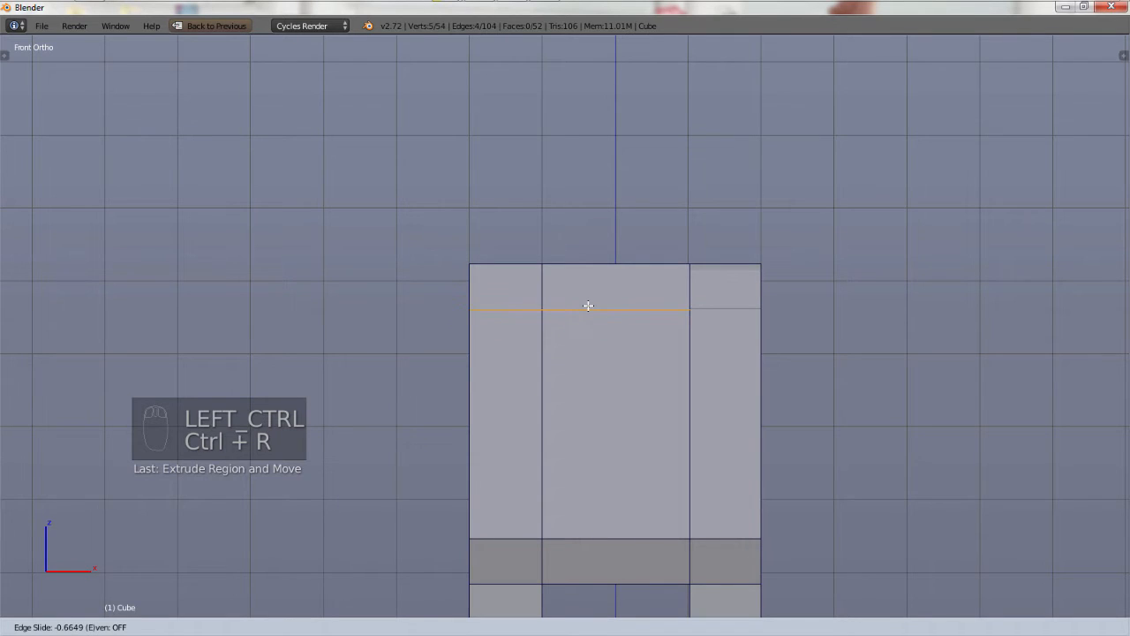
left_click(588, 306)
middle_click_drag(813, 385, 789, 398)
key("ctrl+z")
key("ctrl+z")
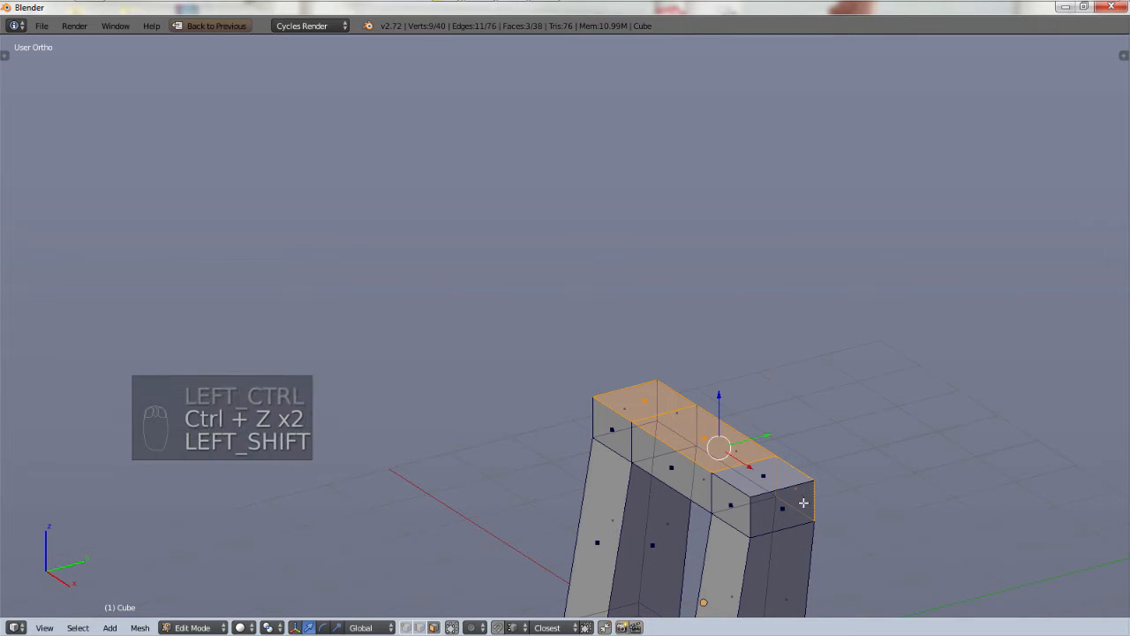
Step: Correct the selection to the crossbeam's three top faces only and extrude them upward about 4.9 units
right_click(750, 484, "shift")
right_click(749, 484, "shift")
middle_click_drag(749, 483, 778, 444)
key("KP_1")
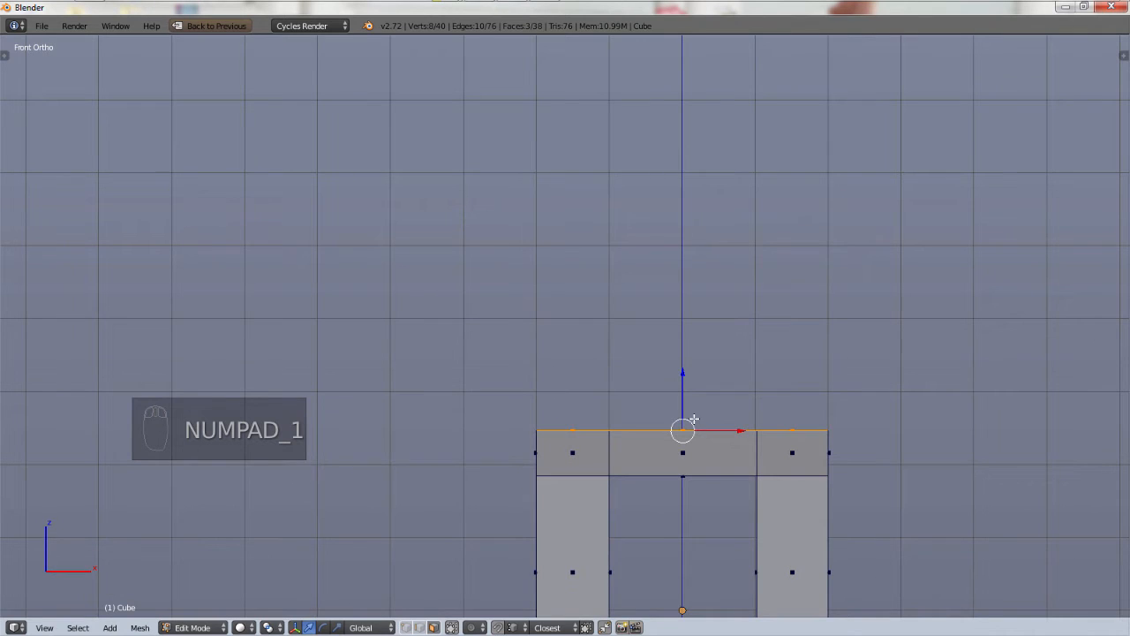
key("e")
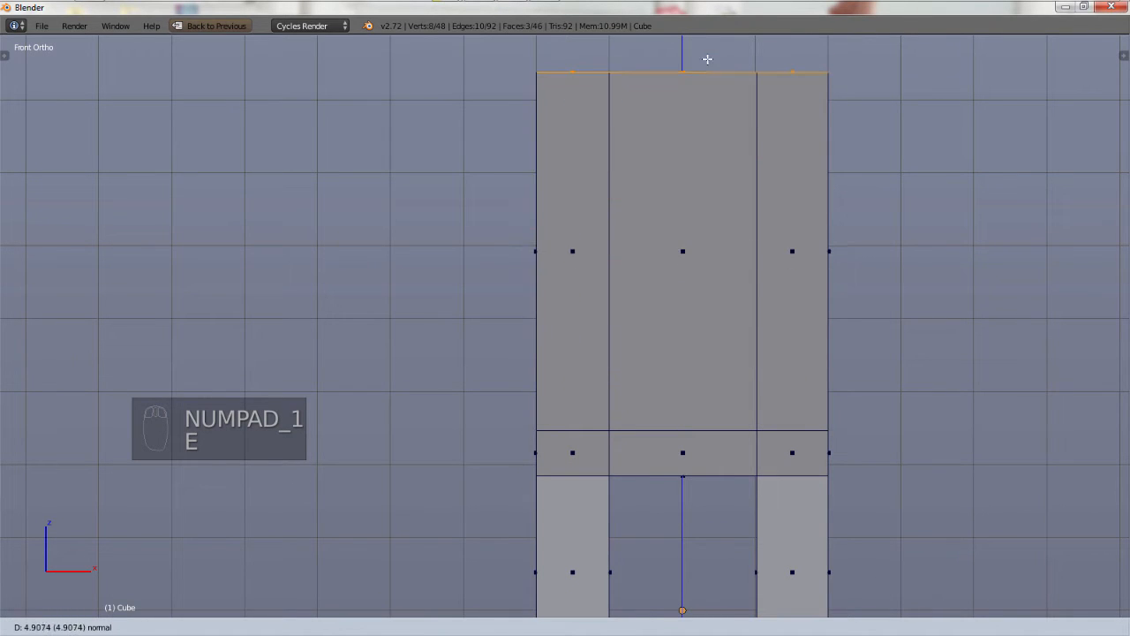
left_click(707, 59)
Step: Add a horizontal loop cut around the tall upper block and slide it up near the block's top edge
scroll(718, 132, "down", 3)
middle_click_drag(719, 144, 706, 260, "shift")
scroll(699, 243, "up", 2)
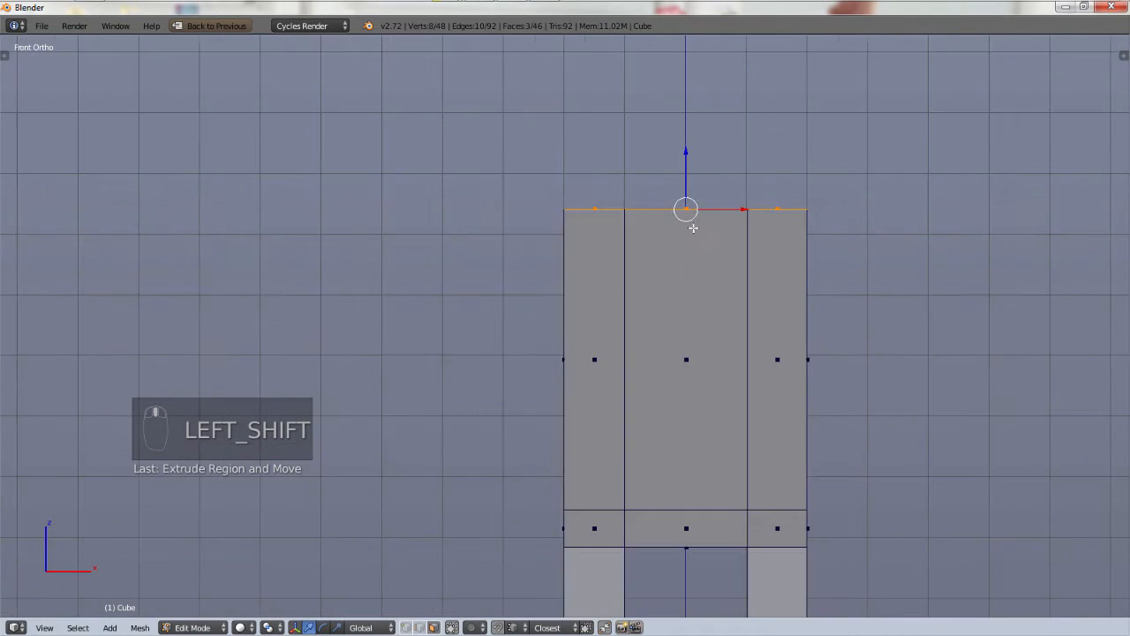
scroll(693, 227, "up", 1)
key("ctrl+r")
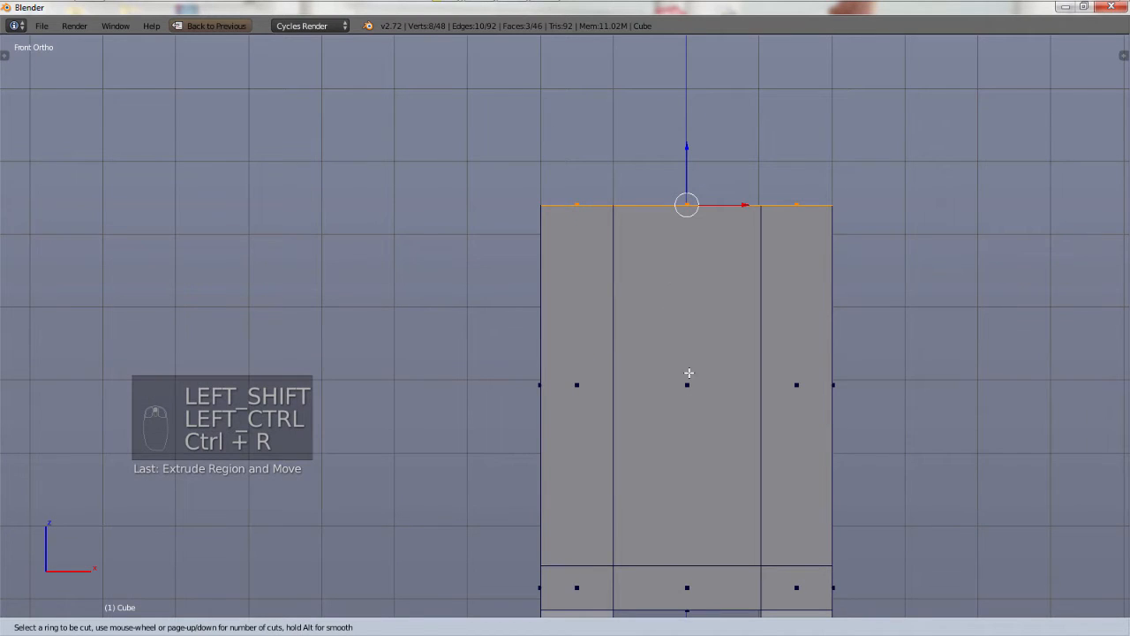
left_click(642, 381)
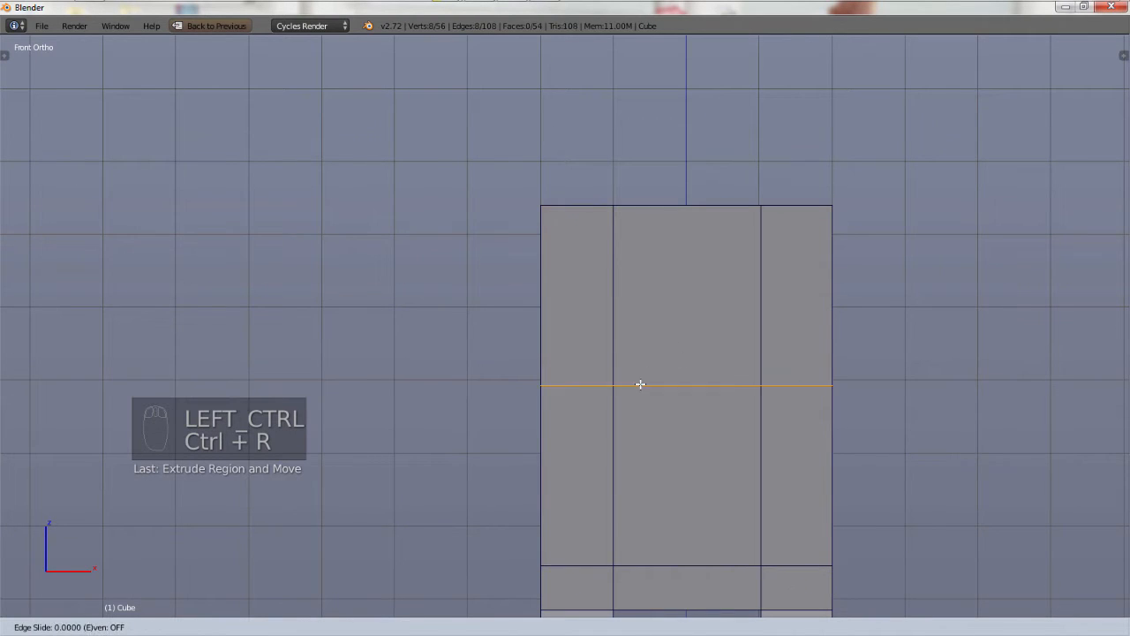
left_click(663, 253)
Step: Switch to face select mode and select the two opposite side faces of the upper block above the new loop
middle_click_drag(792, 295, 734, 375)
scroll(733, 375, "up", 2)
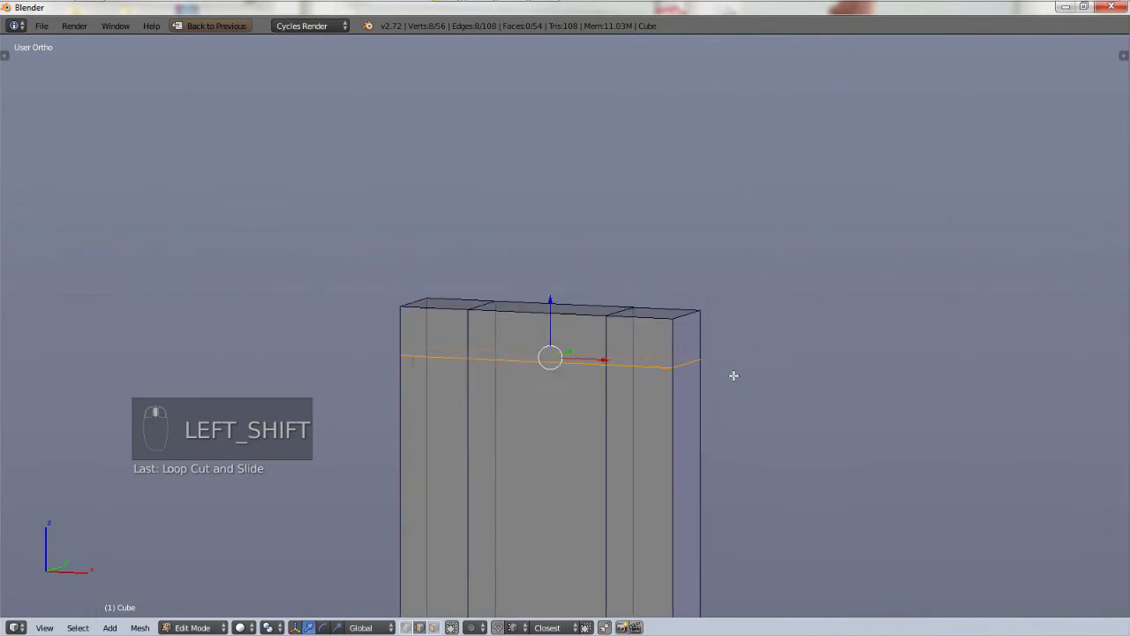
scroll(734, 375, "up", 1)
right_click(686, 324)
right_click(675, 332)
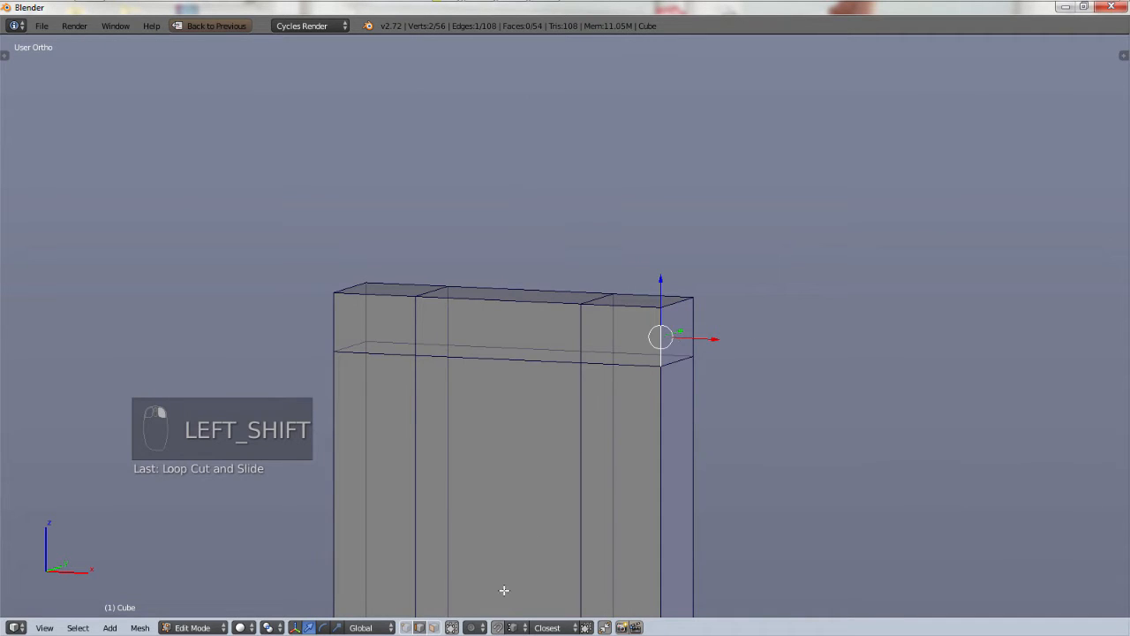
key("ctrl+Tab")
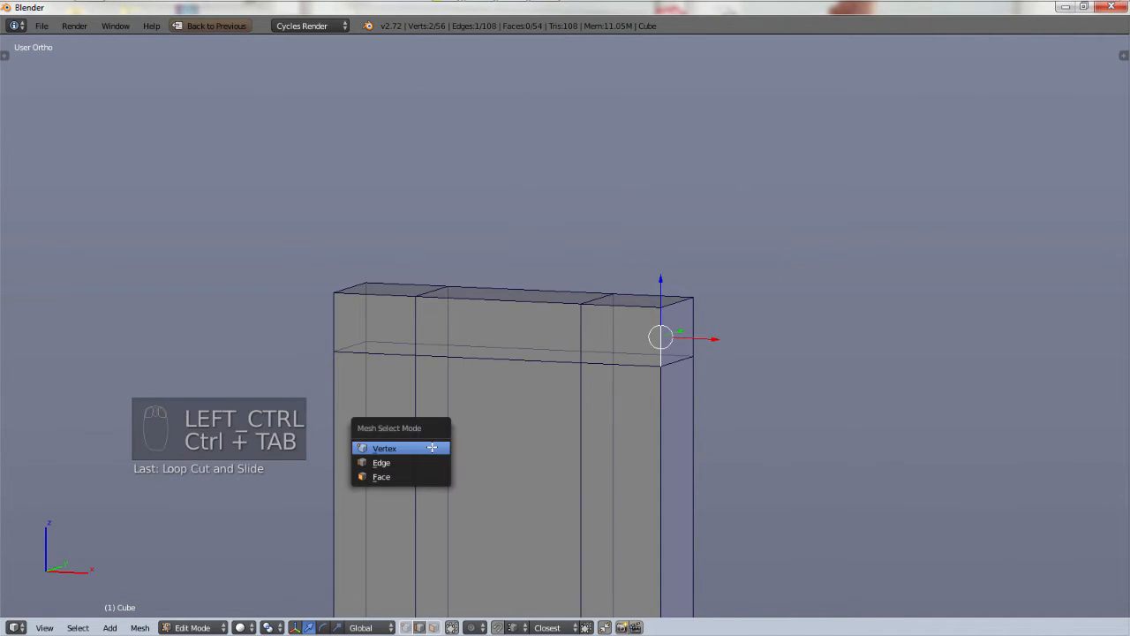
left_click(424, 477)
right_click(676, 331)
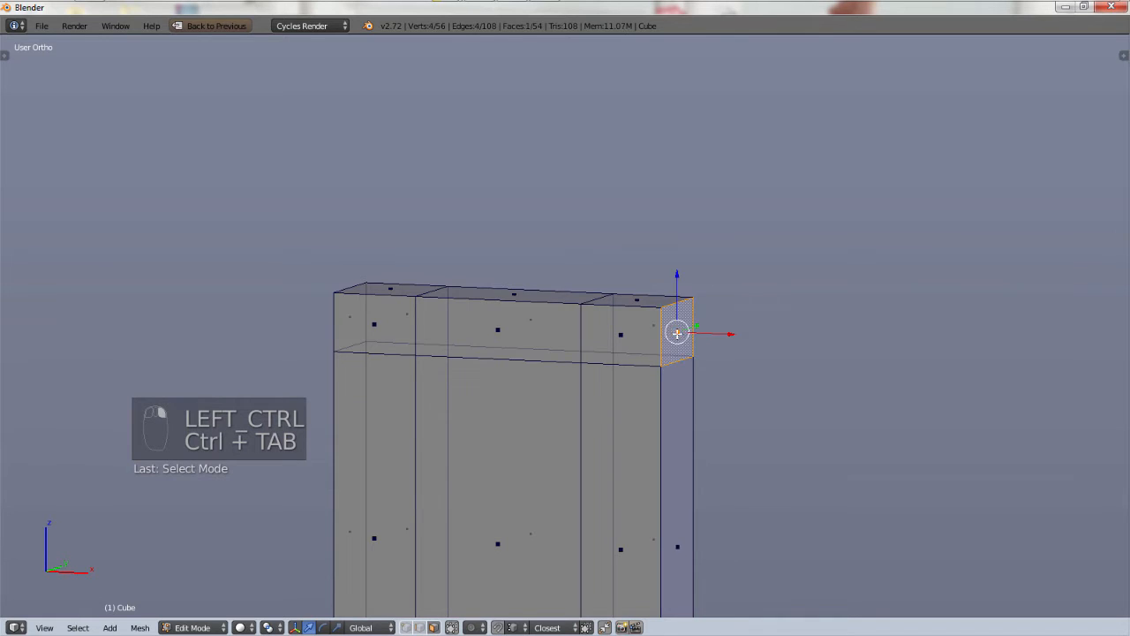
right_click(348, 318, "shift")
Step: Extrude both side faces in place and scale them apart by about 3.7 along the global X axis to form arms
middle_click_drag(387, 353, 667, 399)
key("KP_1")
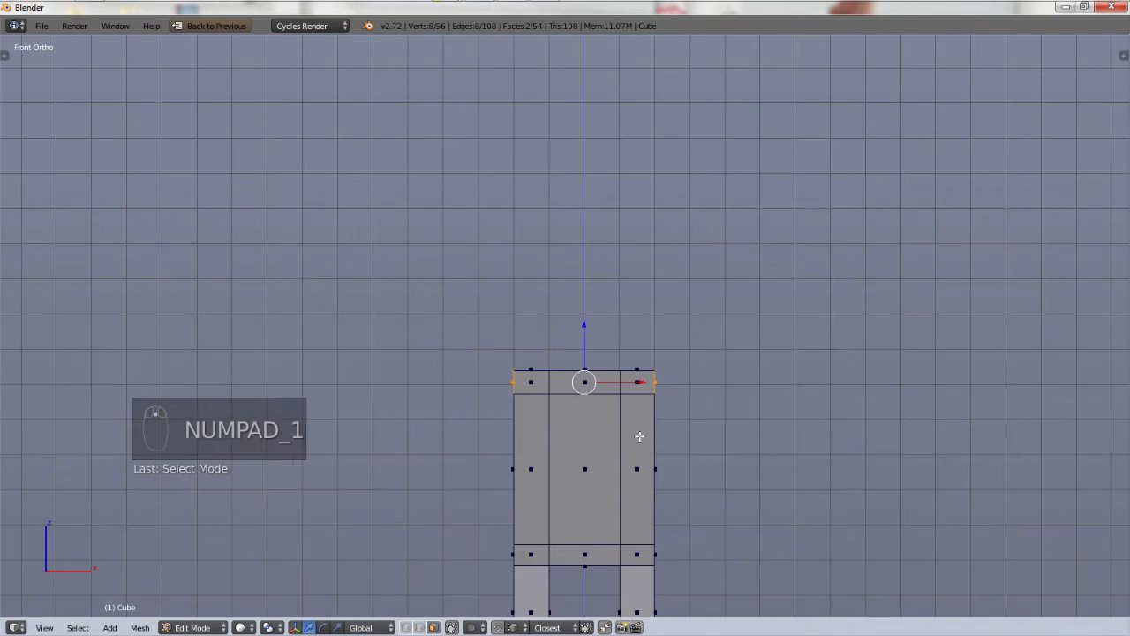
key("e")
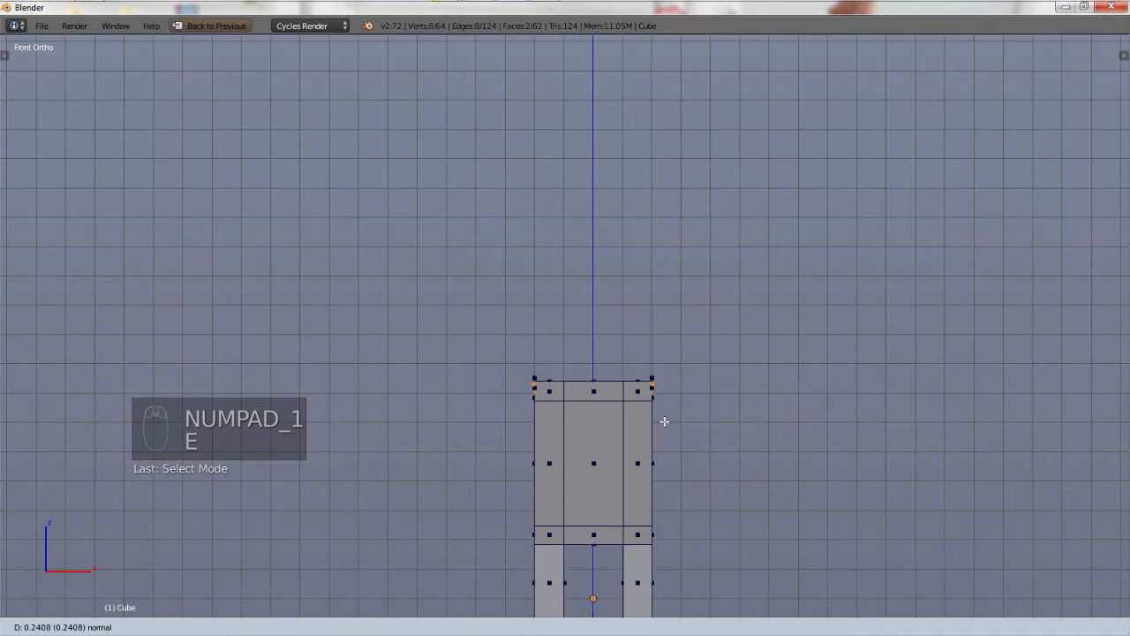
right_click(664, 421)
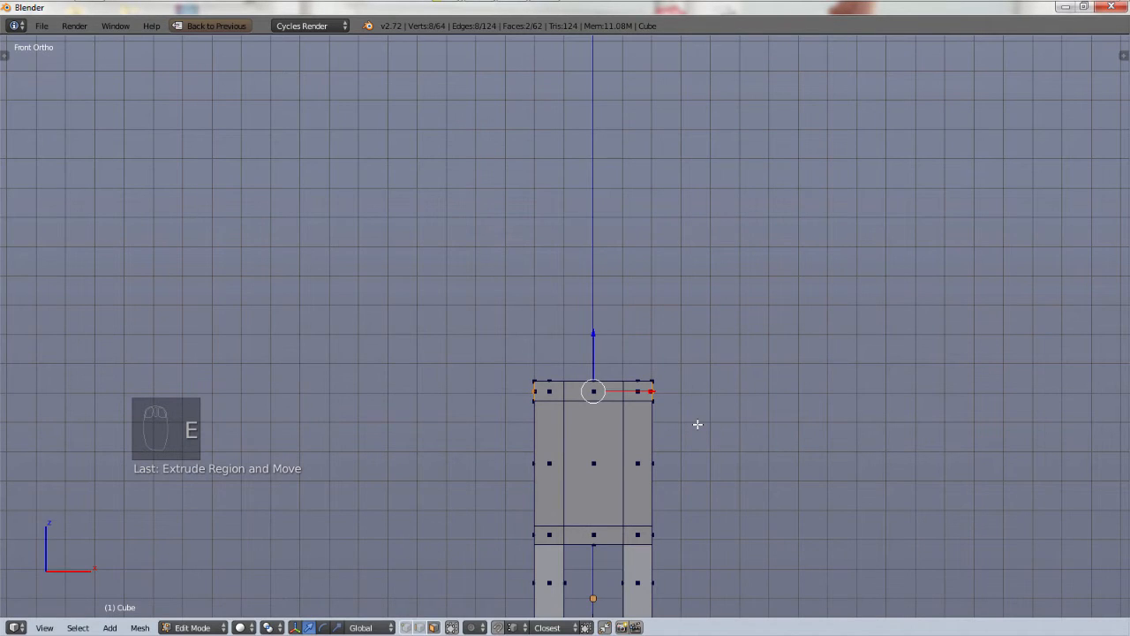
key("s")
key("x")
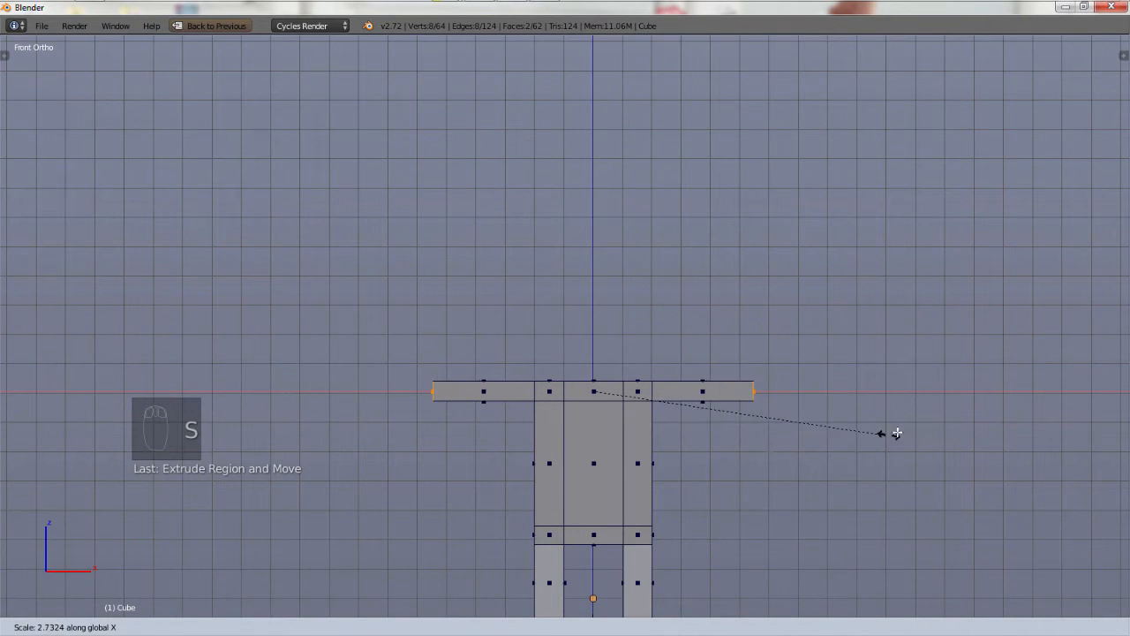
left_click(995, 436)
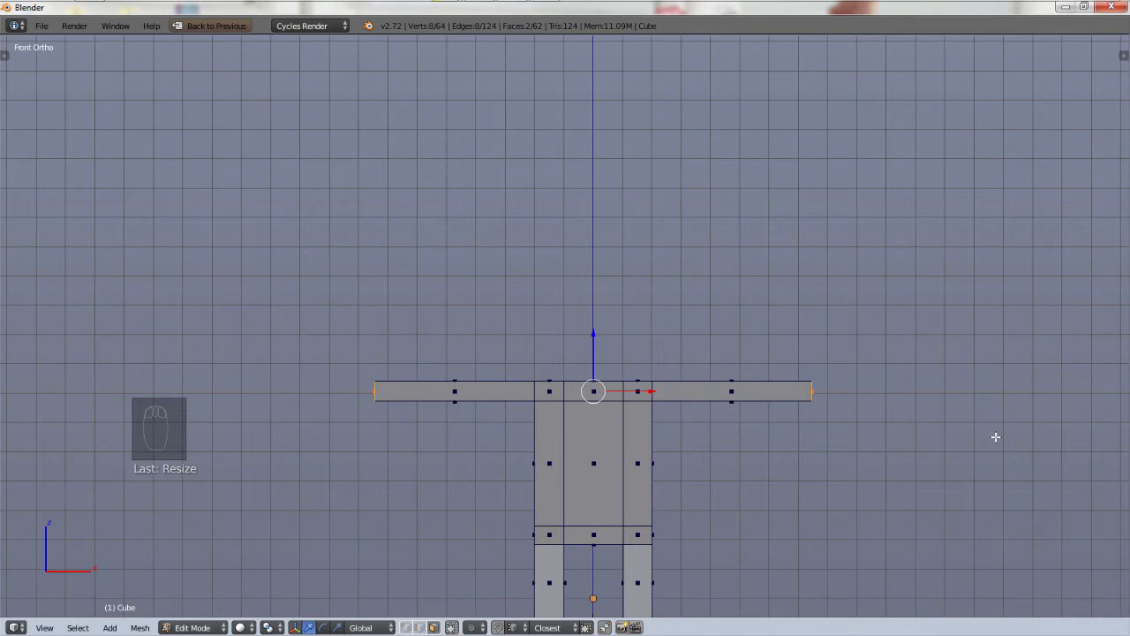
Step: Extrude the end face of the arm on the positive X side outward about 1.2 units and scale it to about twice its size
middle_click_drag(995, 436, 943, 383)
scroll(919, 313, "up", 5)
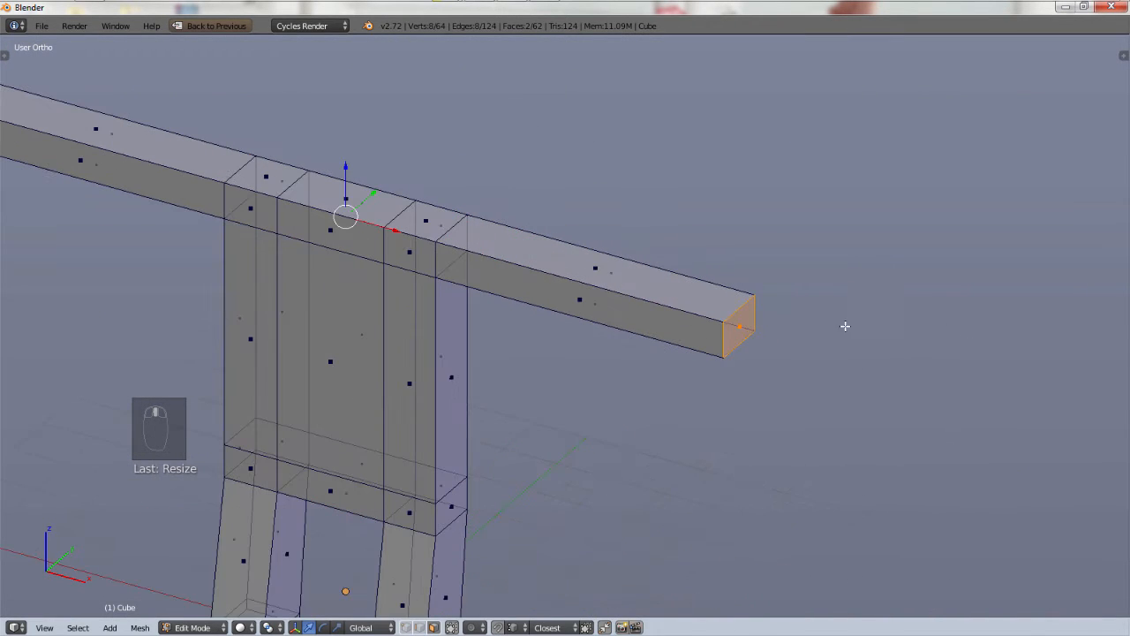
right_click(735, 334)
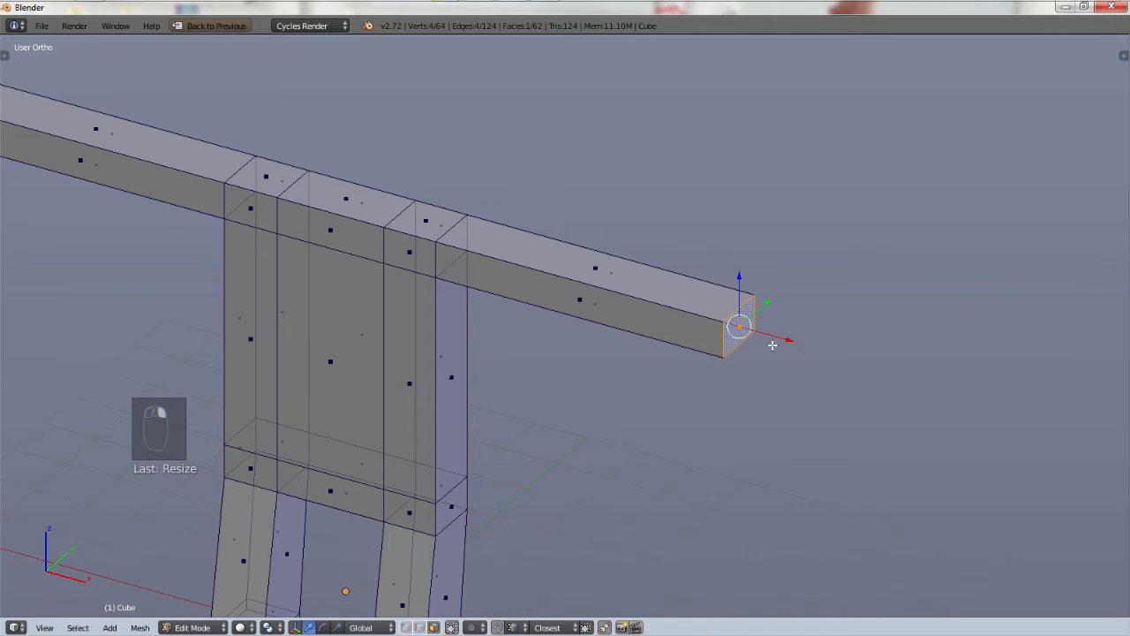
key("e")
left_click(890, 454)
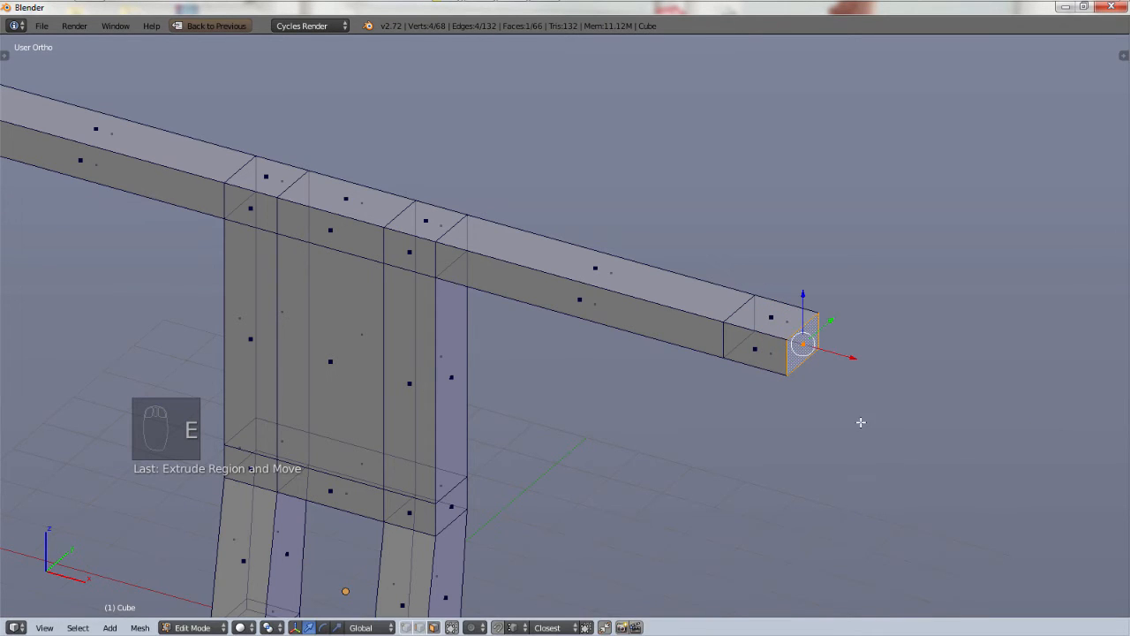
key("x")
key("s")
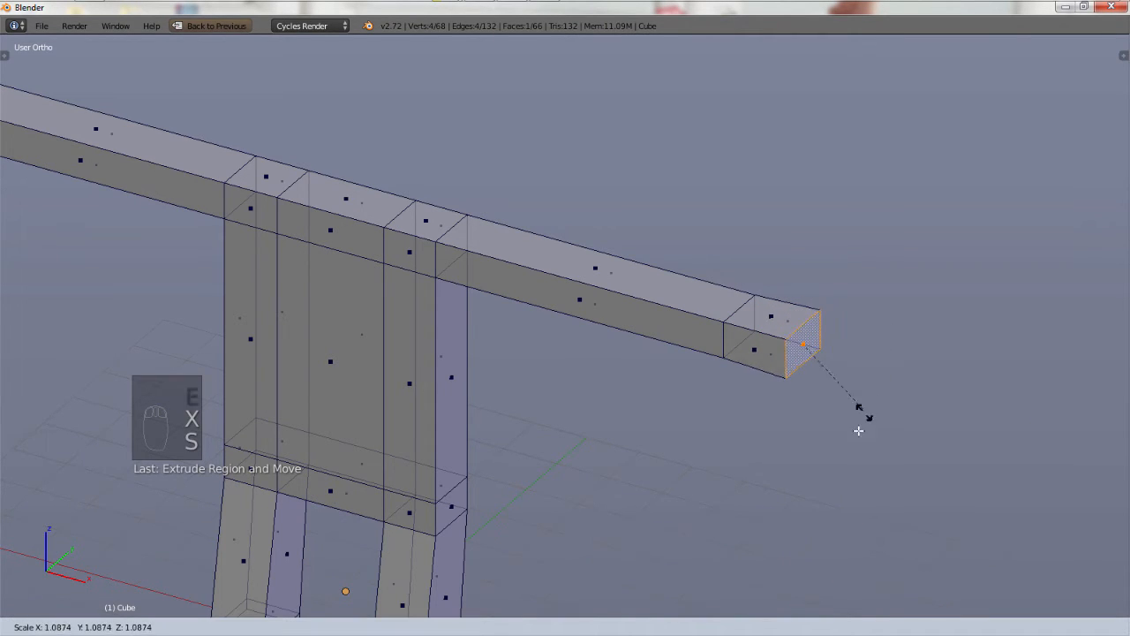
left_click(700, 461)
Step: Extrude the end face of the opposite arm outward about 1.5 units and scale it to nearly twice its size
scroll(700, 462, "down", 2)
middle_click_drag(610, 380, 921, 512, "shift")
middle_click_drag(404, 493, 520, 479)
middle_click_drag(600, 476, 1125, 460, "shift")
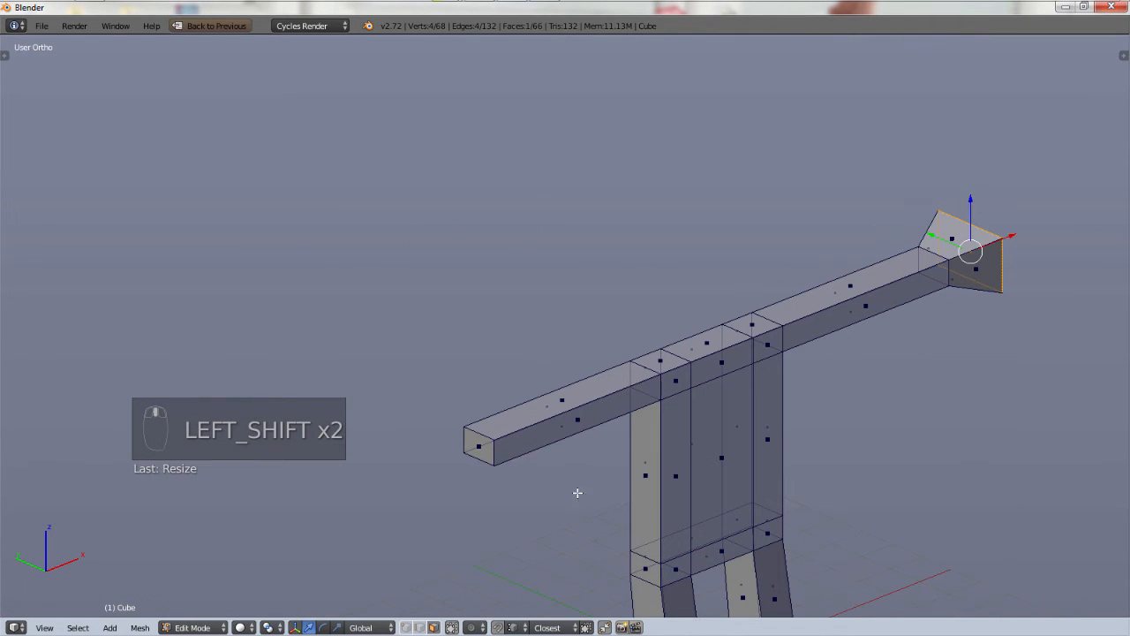
right_click(495, 455)
key("e")
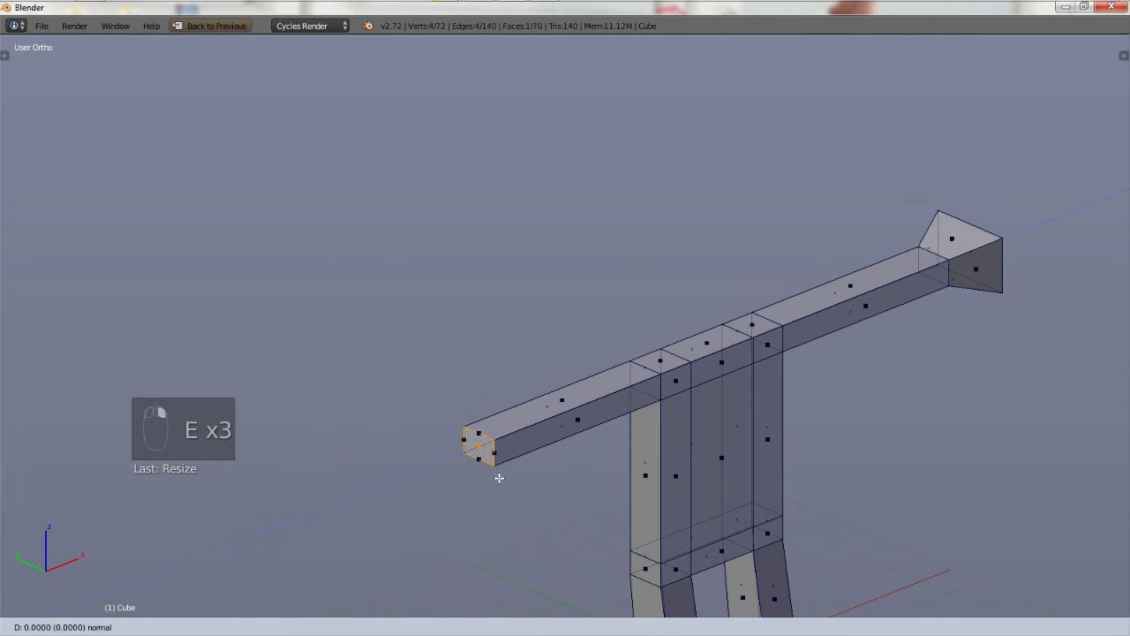
left_click(456, 501)
key("s")
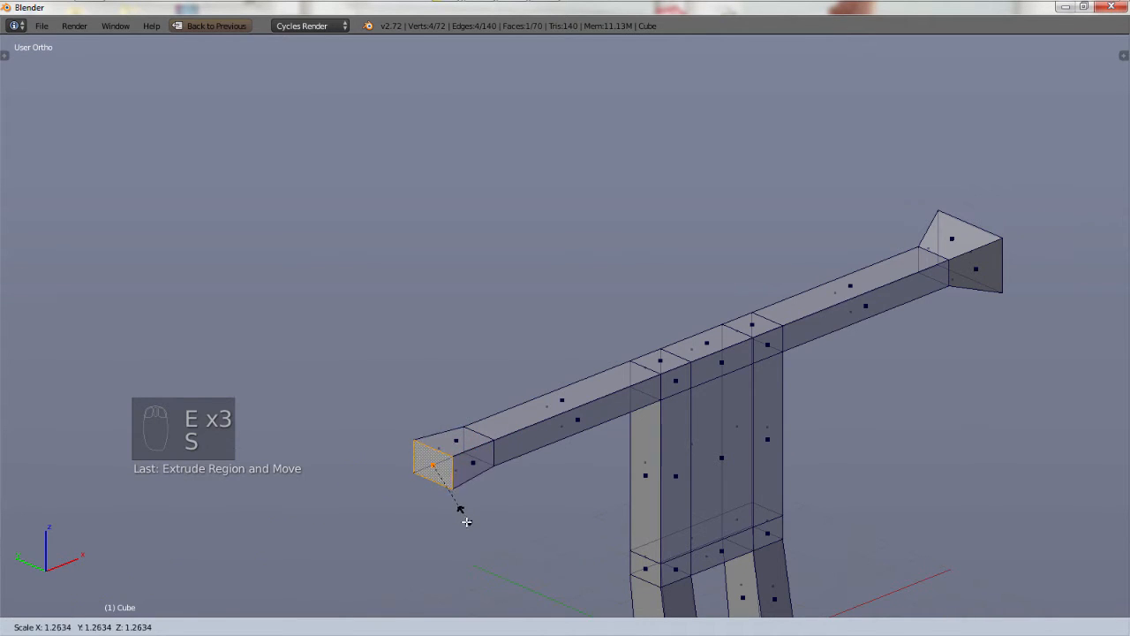
left_click(477, 540)
Step: Extrude the middle top face between the arms upward about 1.7 units and scale it to about 0.69 for the neck
scroll(582, 442, "down", 2)
scroll(694, 353, "up", 5)
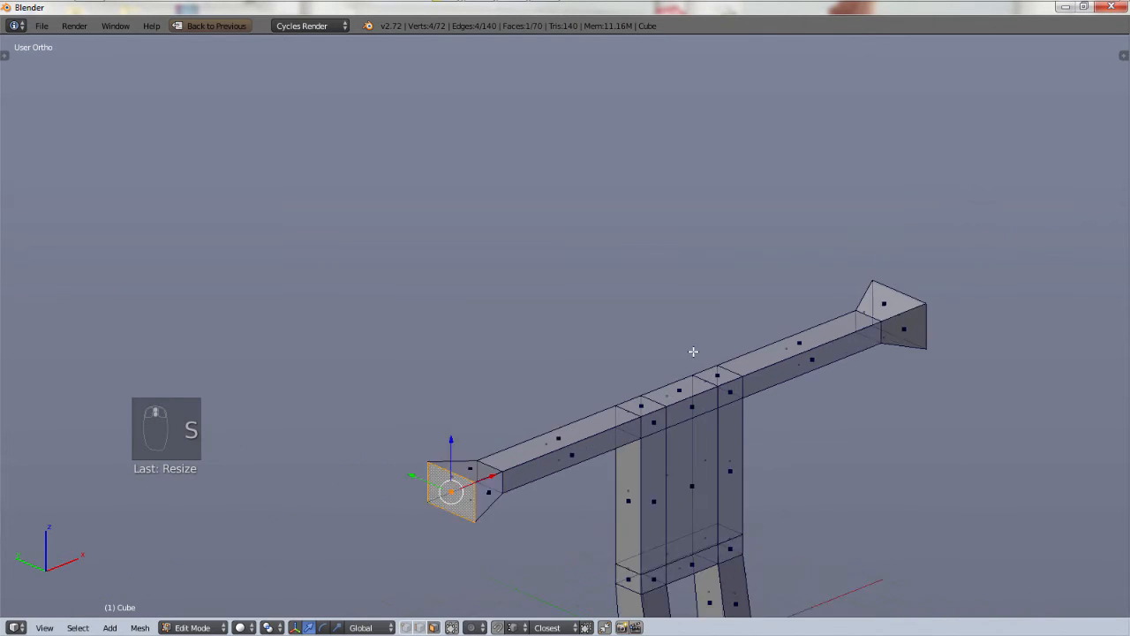
middle_click_drag(718, 418, 643, 371)
right_click(644, 370)
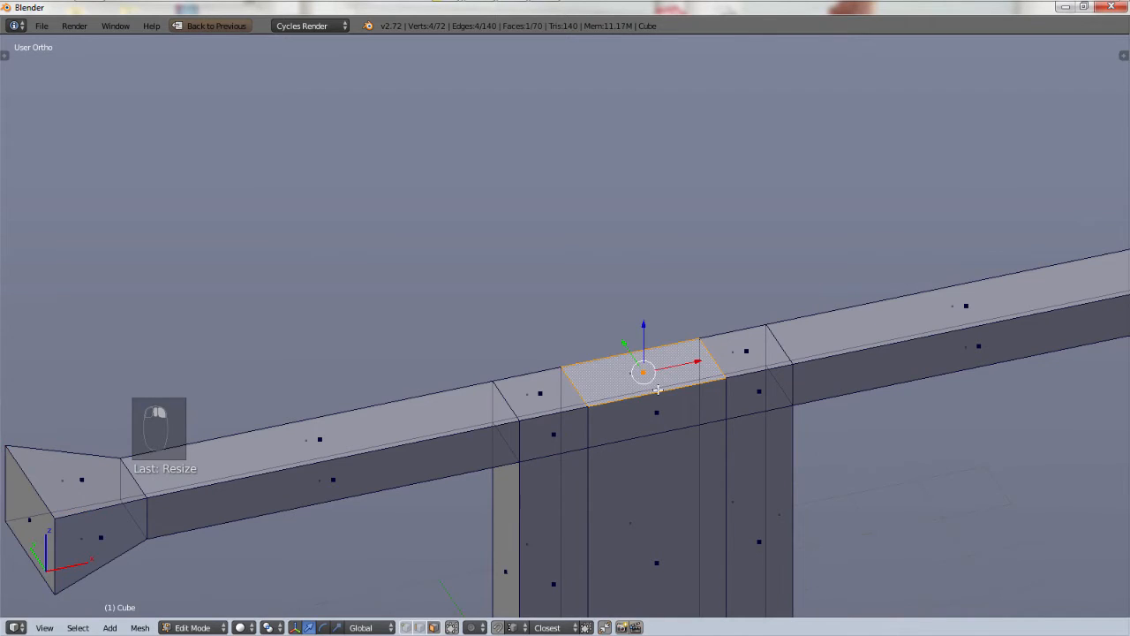
key("e")
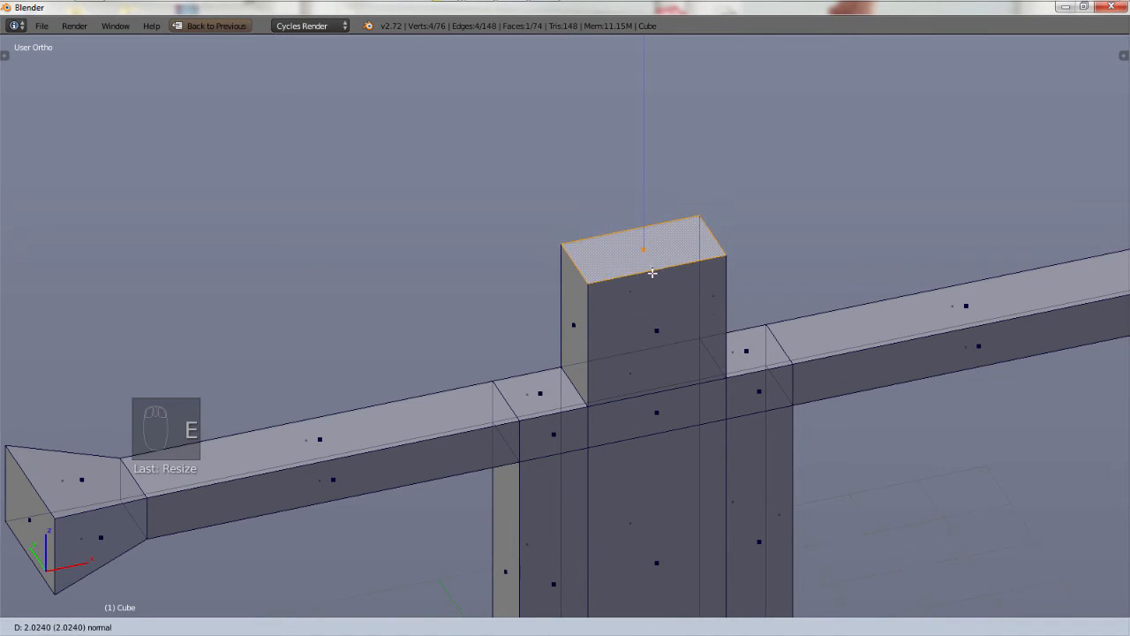
left_click(651, 265)
key("s")
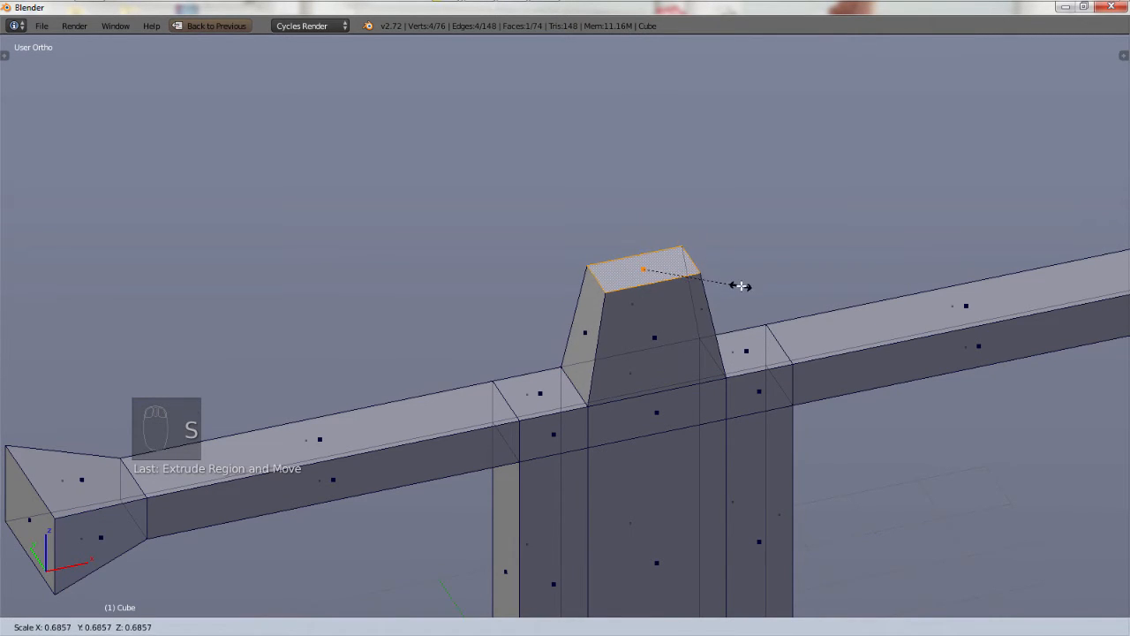
left_click(742, 286)
Step: Extrude the top face of the neck straight up about 0.8 units
middle_click_drag(769, 203, 709, 223)
key("e")
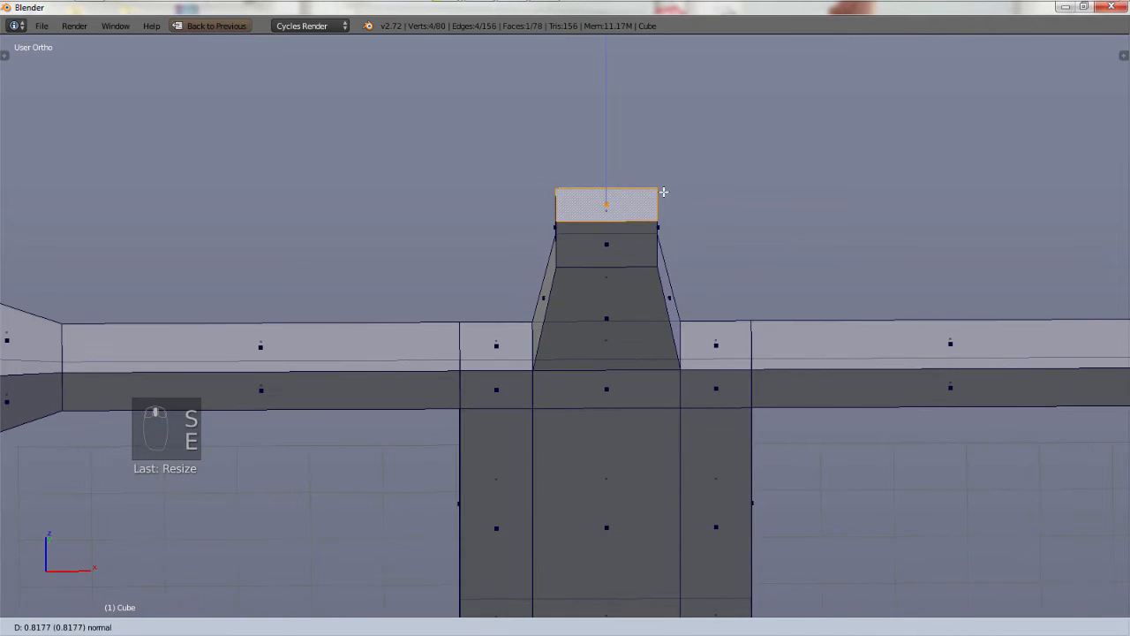
left_click(664, 201)
Step: Extrude the neck's top face upward again to form a tall central block for the head
middle_click_drag(726, 228, 735, 347)
middle_click_drag(725, 257, 730, 367, "shift")
scroll(705, 342, "down", 2)
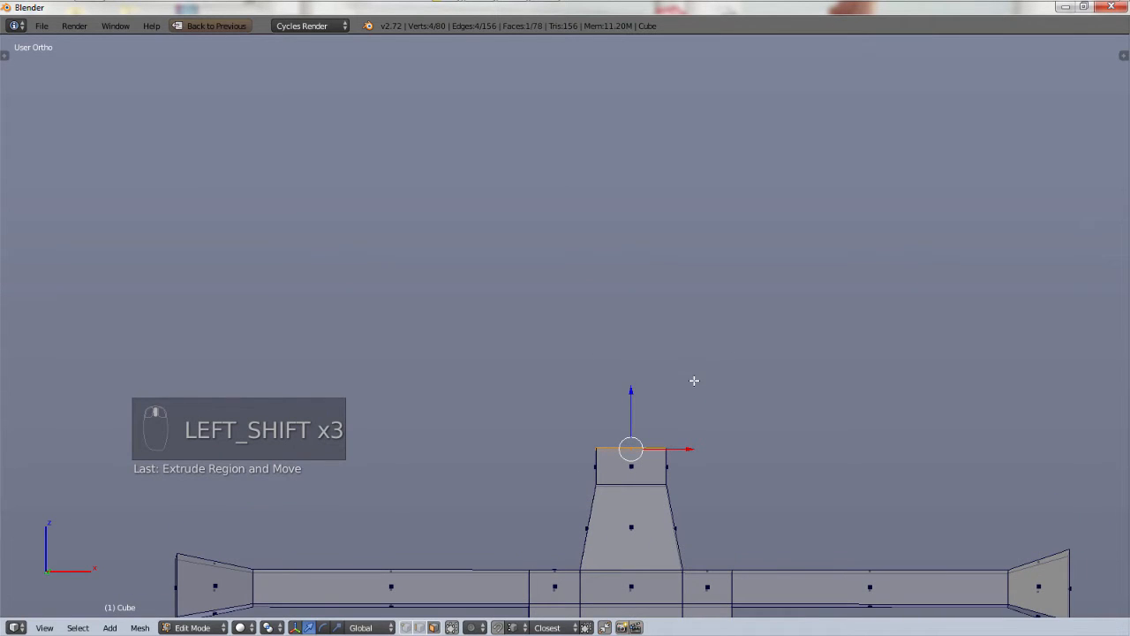
key("e")
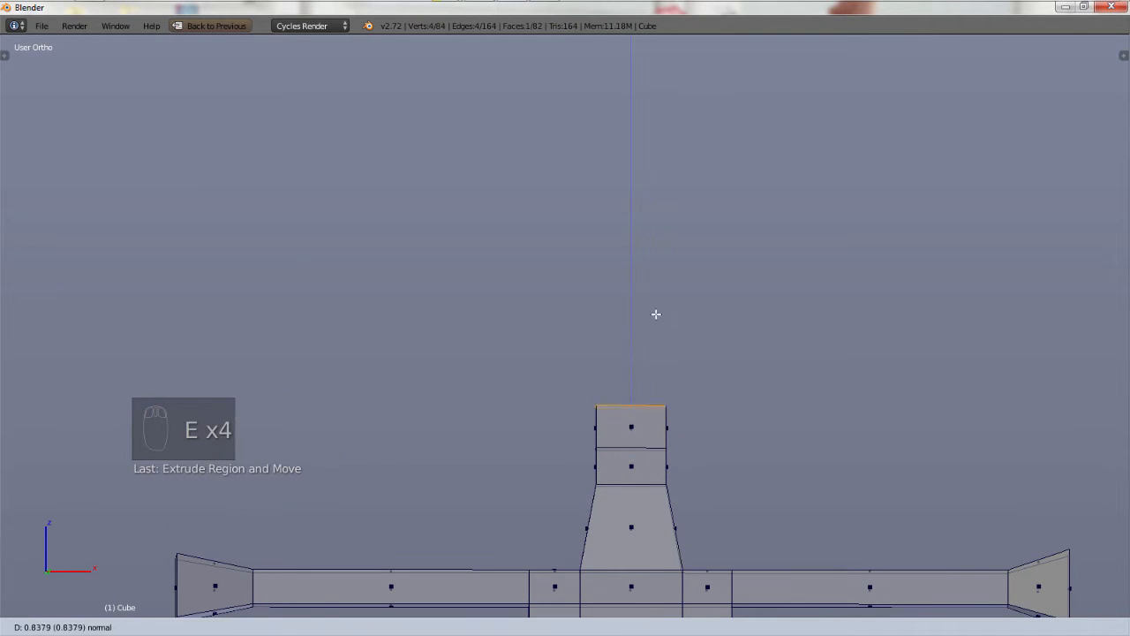
left_click(667, 237)
Step: Shift the head block's positive X side face slightly outward along X and extrude it about 1.9 units
middle_click_drag(757, 331, 688, 378)
right_click(700, 371)
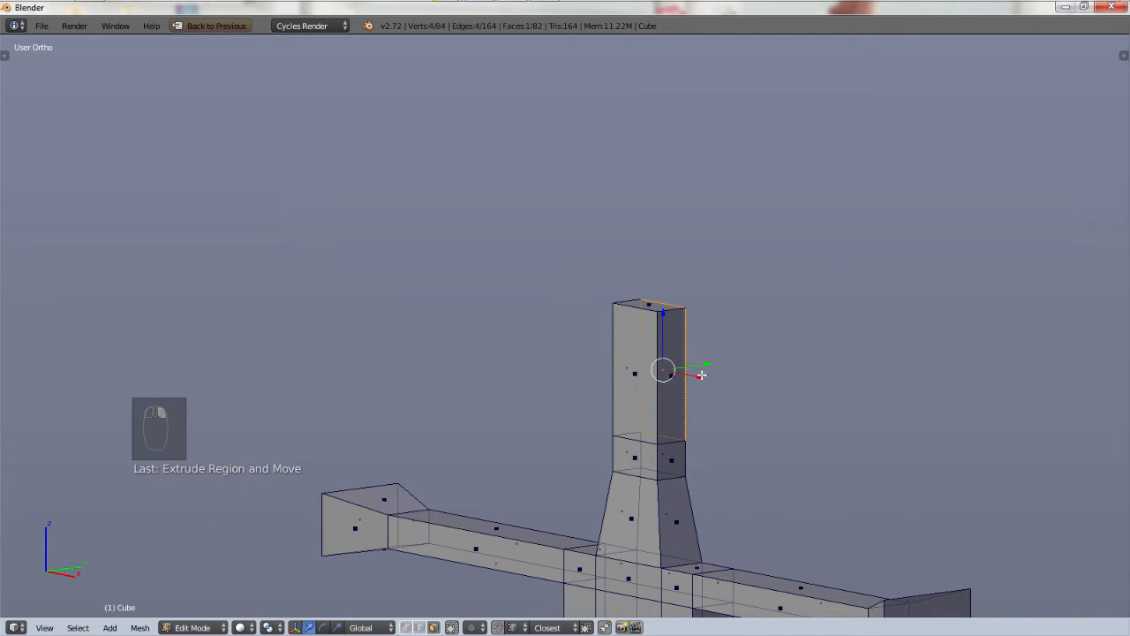
left_click_drag(701, 374, 709, 378)
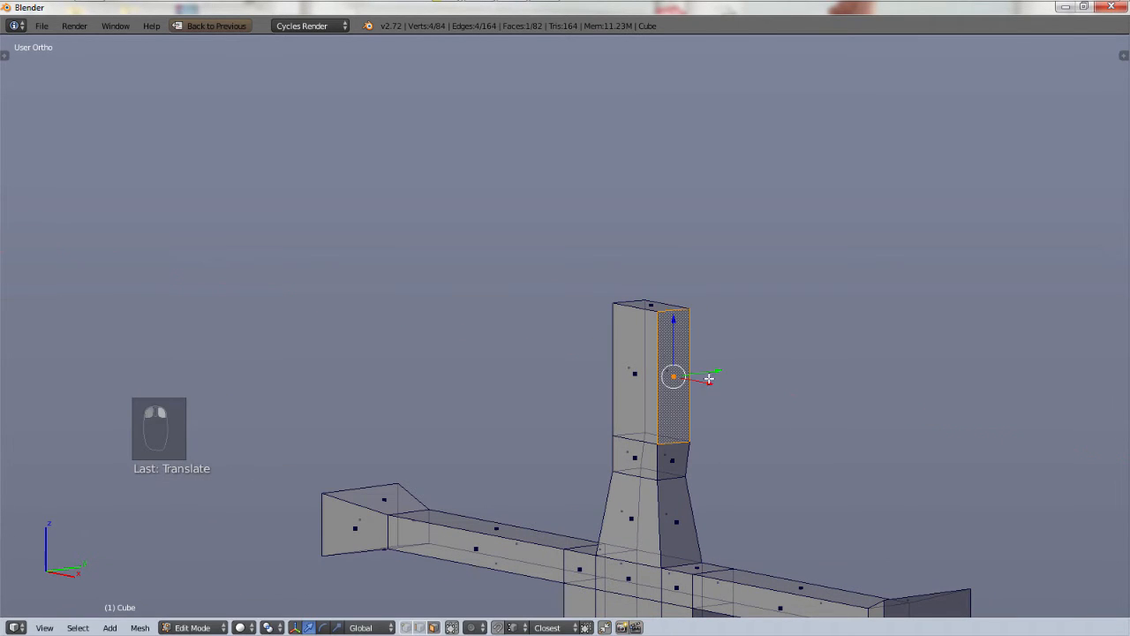
key("e")
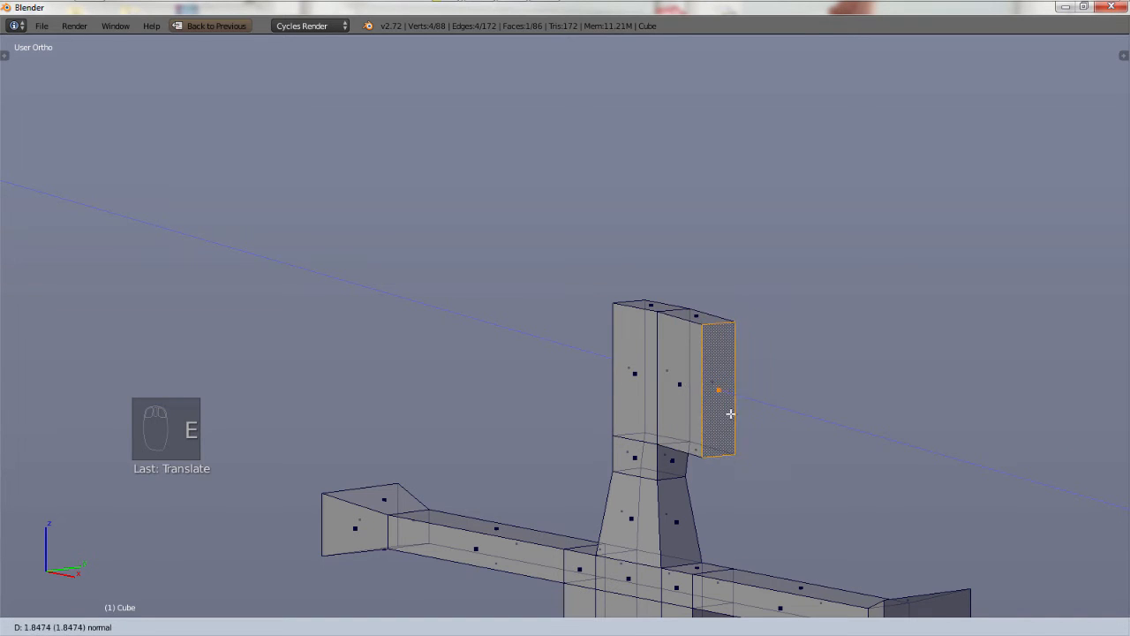
left_click(733, 405)
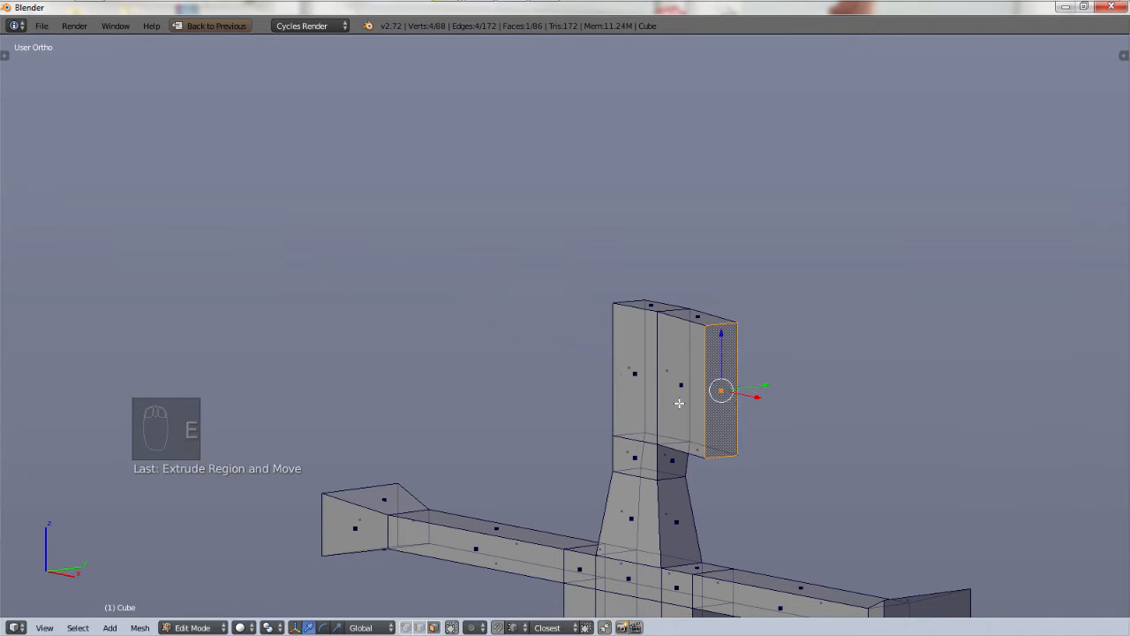
Step: Extrude the head block's opposite side face outward by a similar length to widen the head evenly
middle_click_drag(729, 396, 814, 404)
right_click(605, 371)
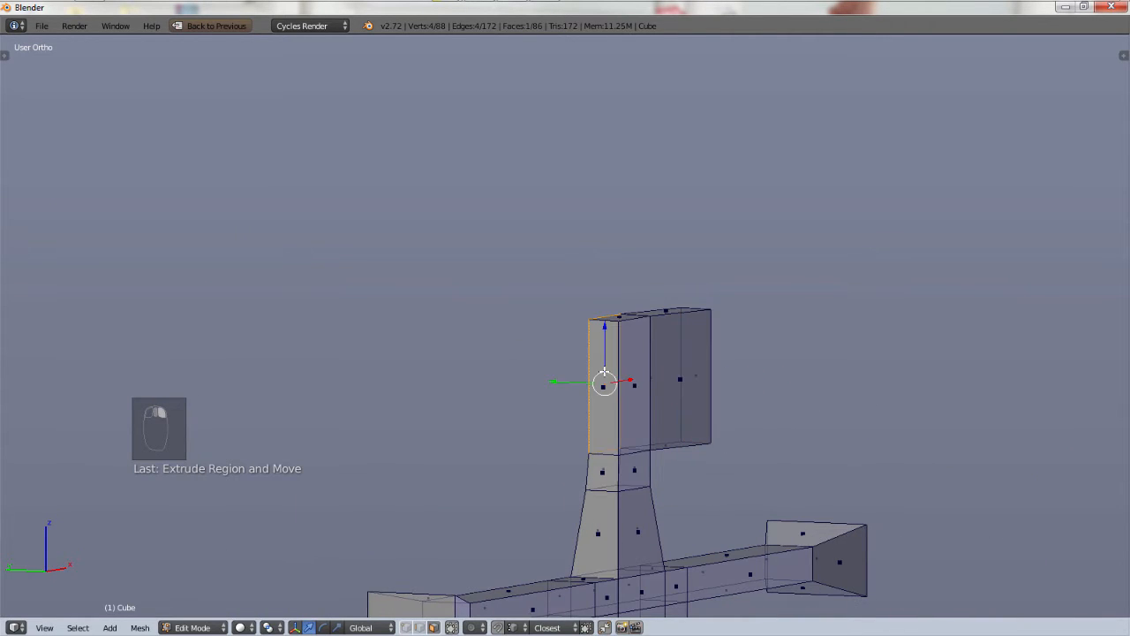
key("e")
right_click(597, 389)
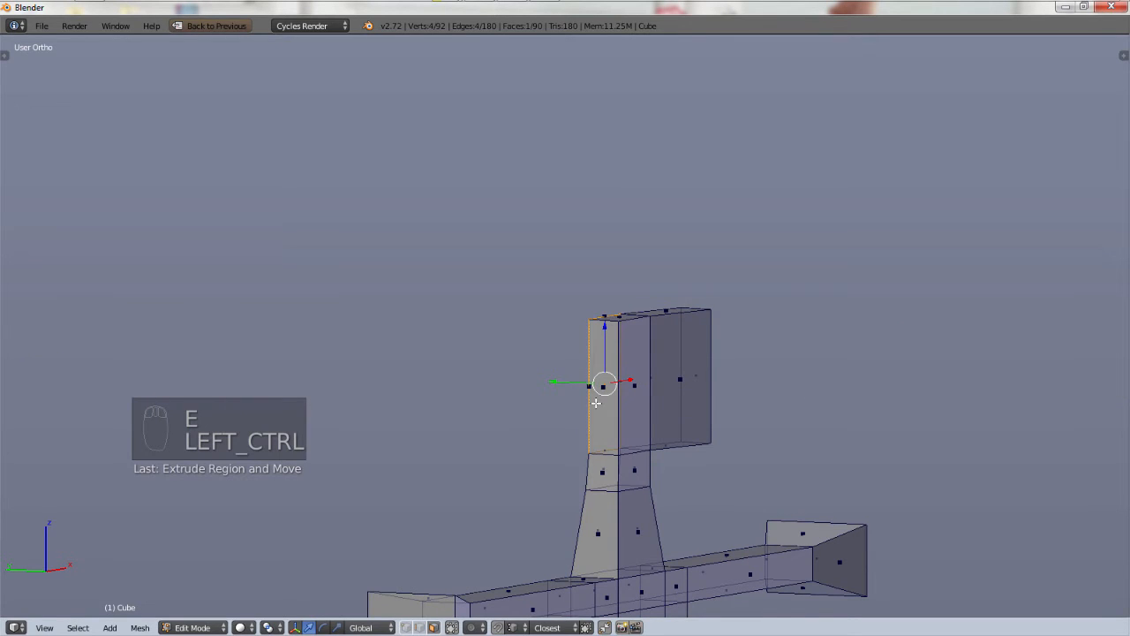
right_click(603, 398)
key("e")
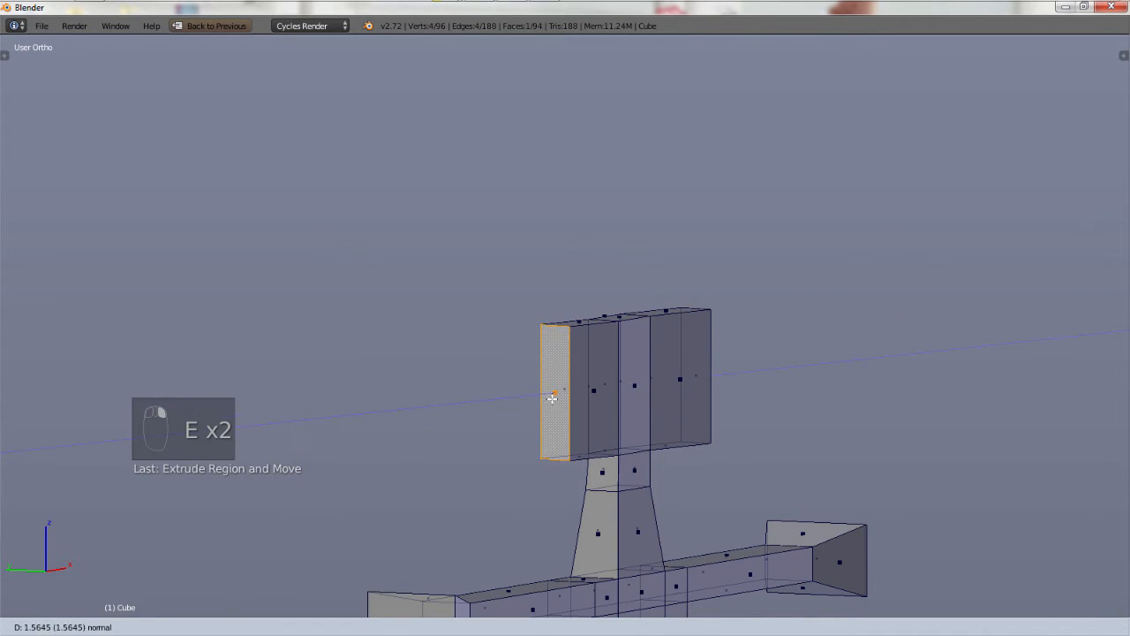
left_click(540, 399)
Step: Examine the whole figure and look at it in the front orthographic view
middle_click_drag(541, 400, 722, 436)
scroll(722, 437, "down", 5)
middle_click_drag(726, 491, 622, 499, "shift")
scroll(626, 530, "up", 1)
left_click_drag(626, 531, 707, 328, "shift")
scroll(709, 388, "down", 4)
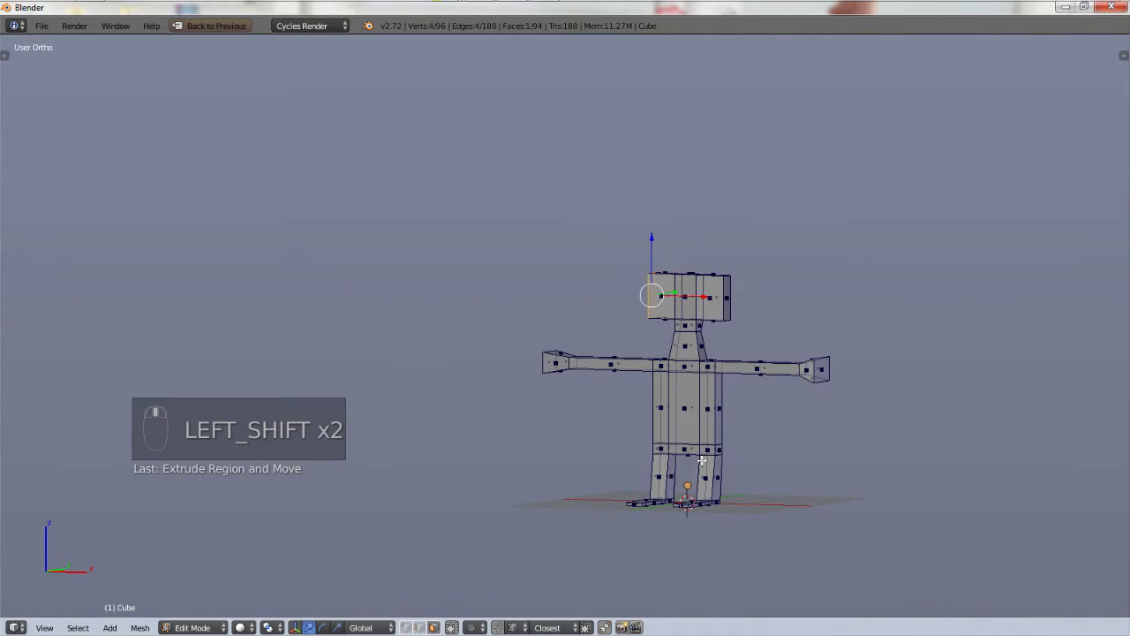
middle_click_drag(714, 454, 760, 482)
key("KP_1")
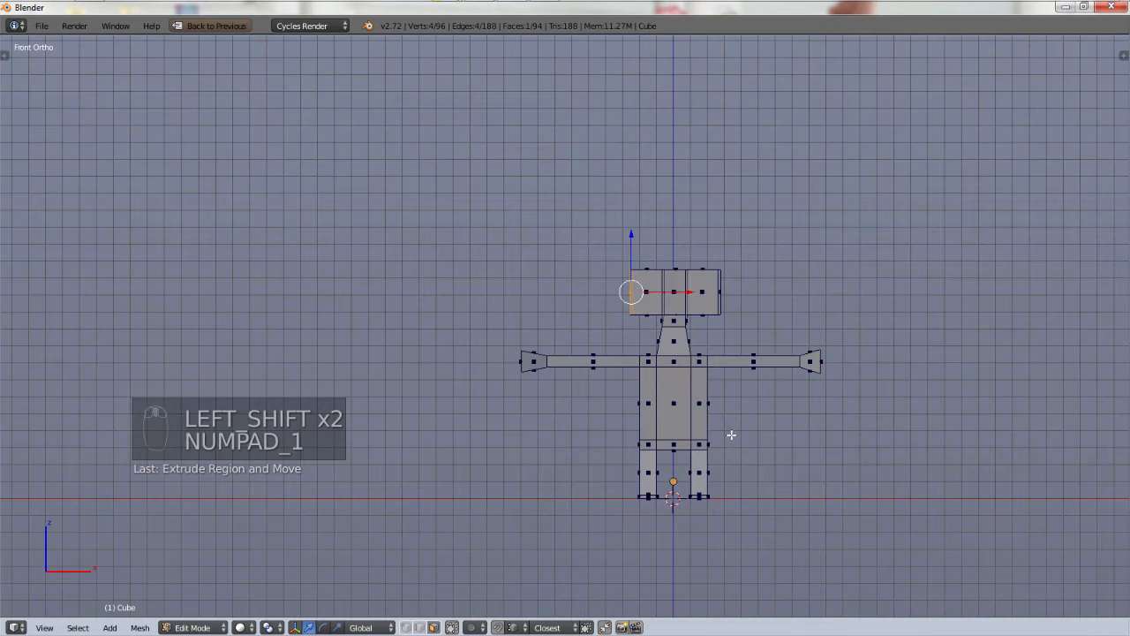
scroll(723, 378, "up", 3)
Step: Restore the full layout from the maximized viewport and switch the figure to Object Mode
key("ctrl")
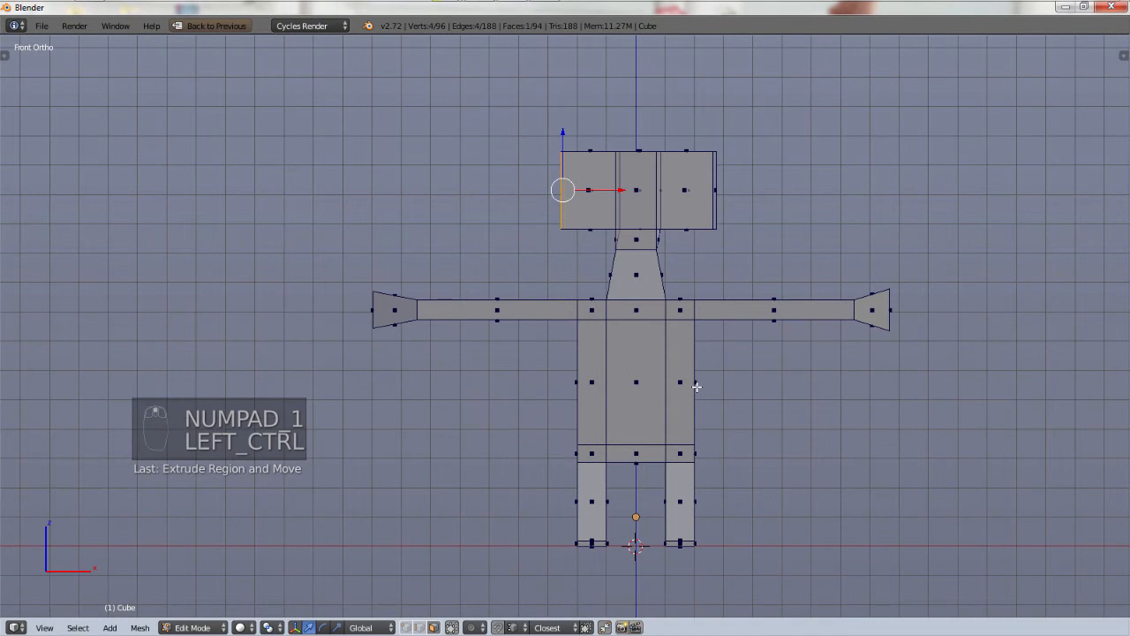
key("ctrl+Up")
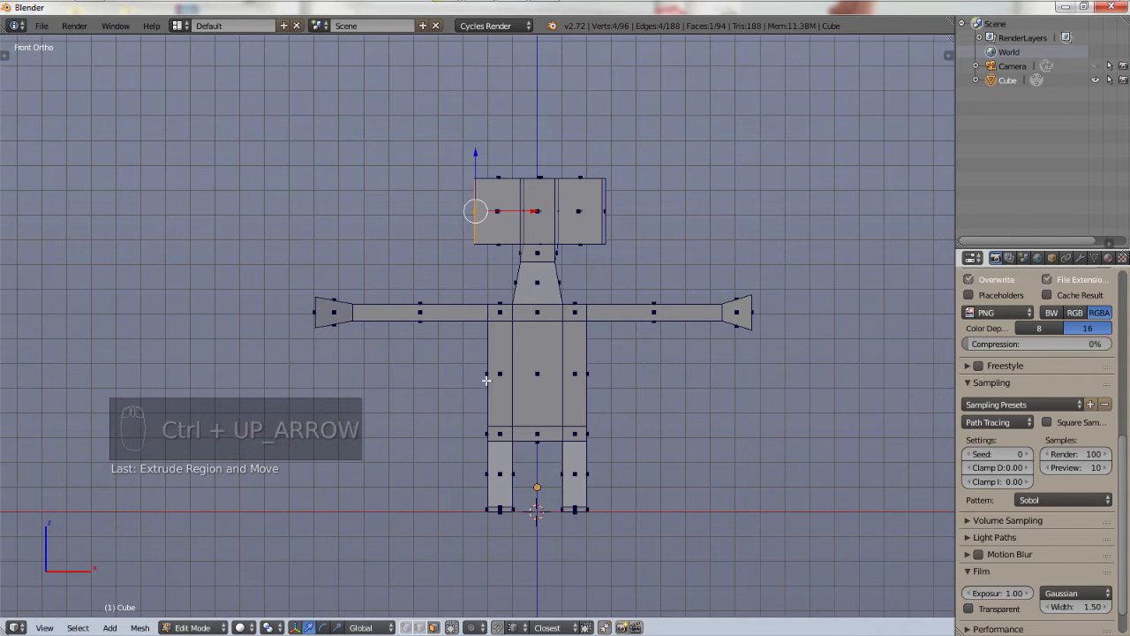
left_click(192, 627)
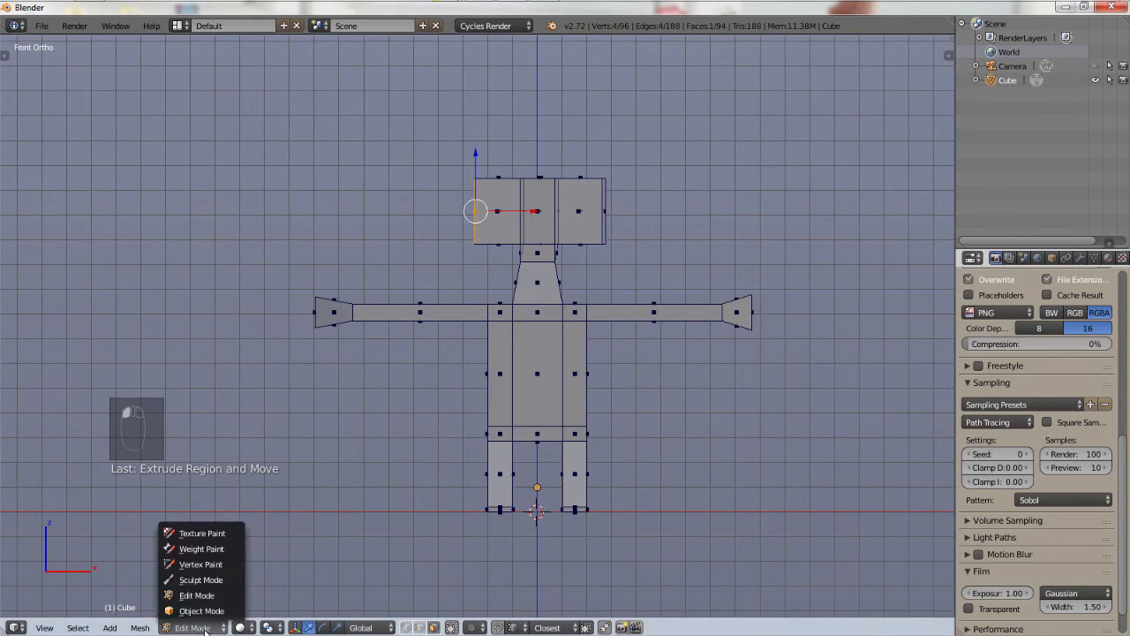
left_click(200, 610)
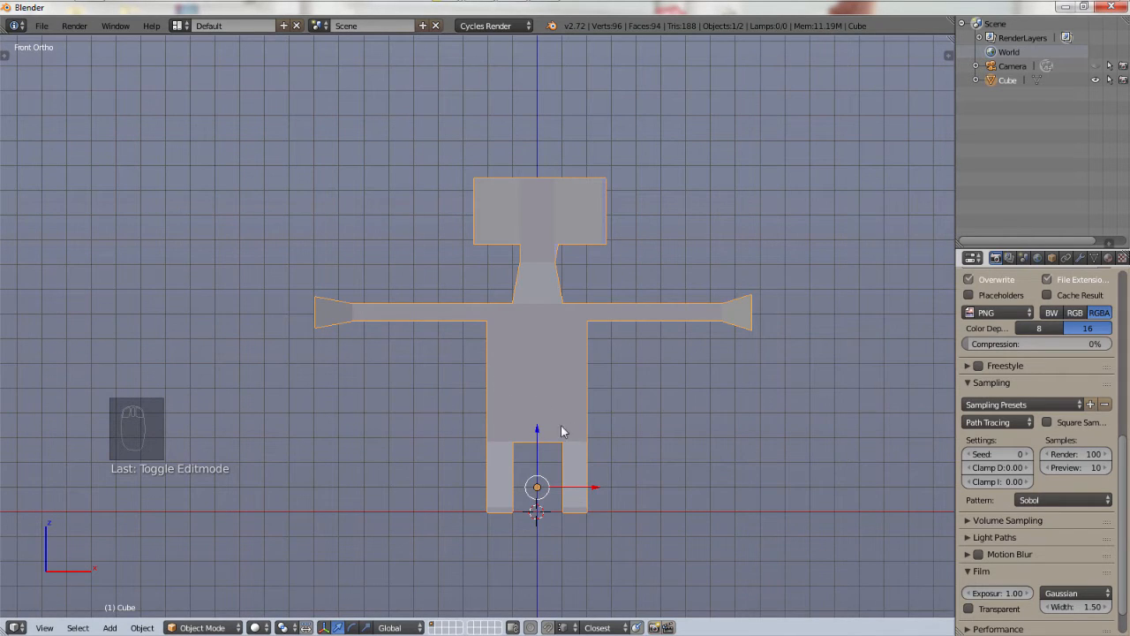
middle_click_drag(972, 256, 643, 360)
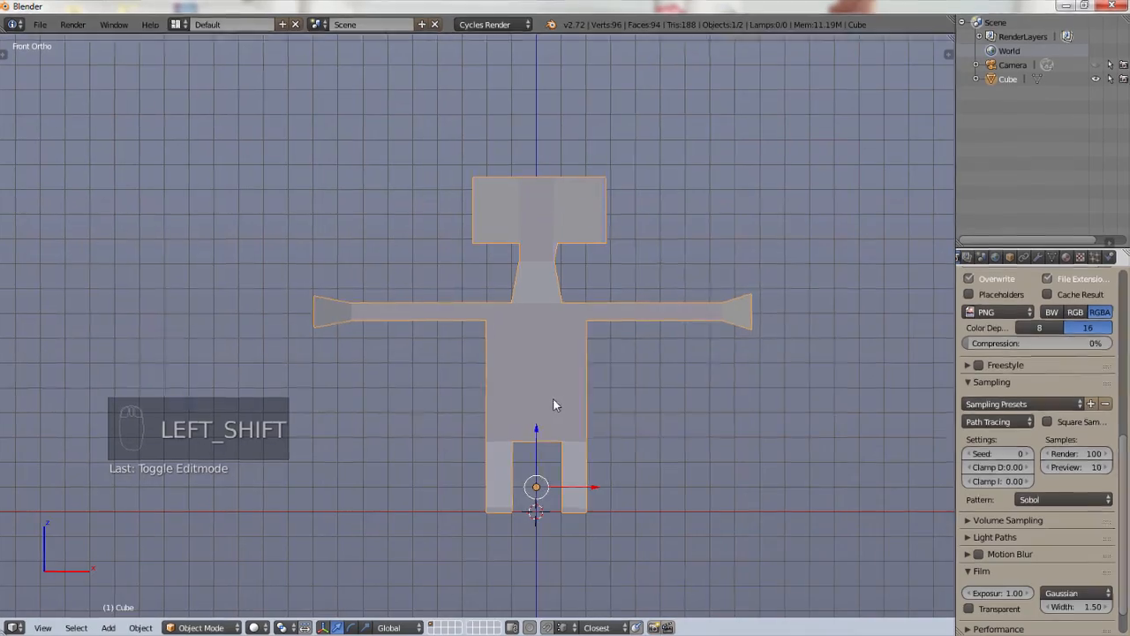
Step: Add a single-bone armature at the 3D cursor between the feet
key("shift+a")
mouse_move(553, 399)
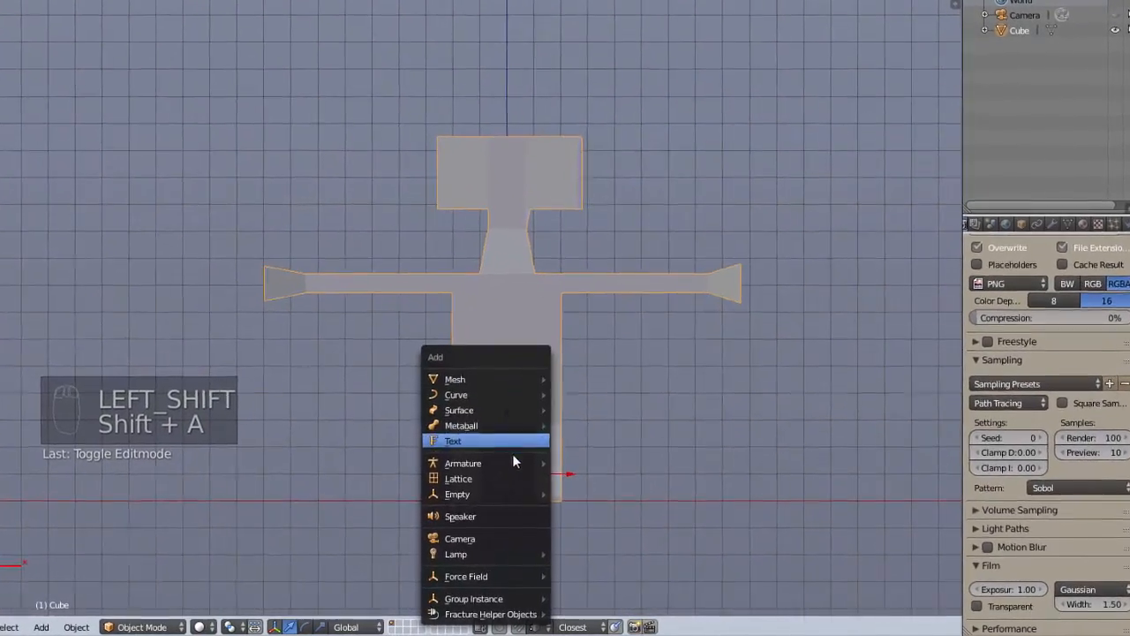
mouse_move(519, 469)
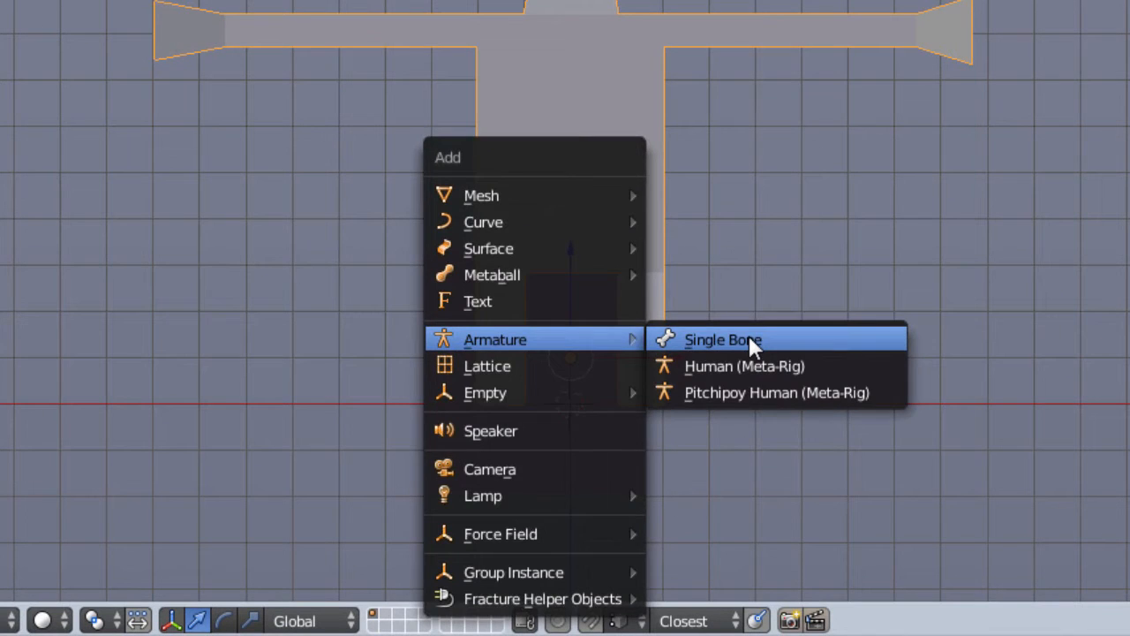
left_click(573, 449)
Step: Move the armature up along the global Z axis to the base of the torso between the legs
scroll(574, 366, "up", 5)
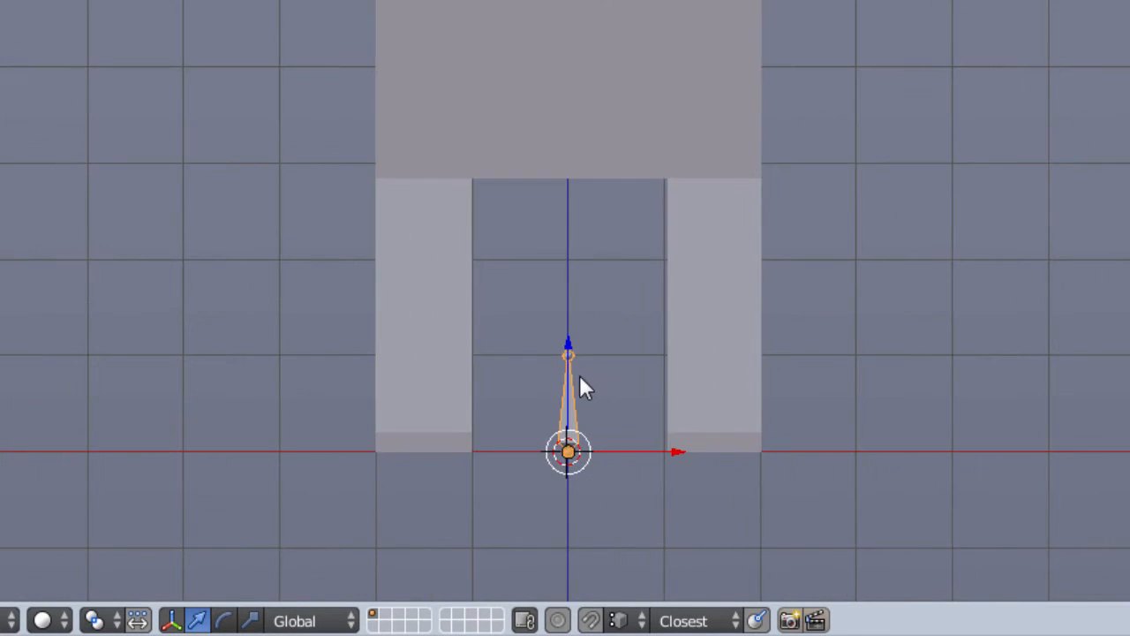
scroll(582, 410, "down", 1)
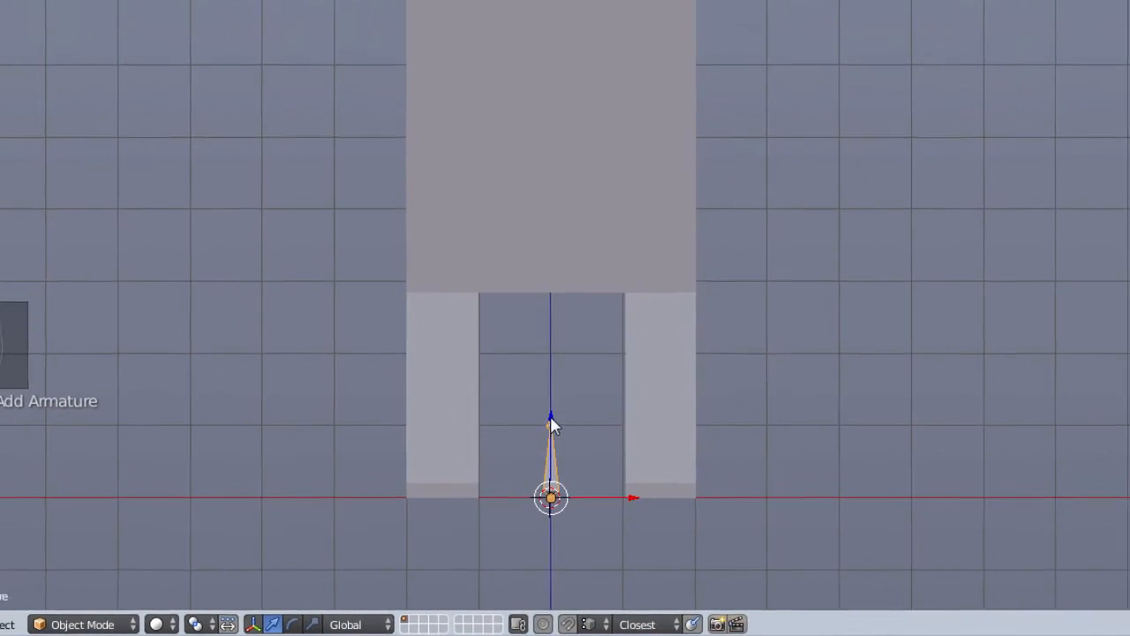
key("g")
key("z")
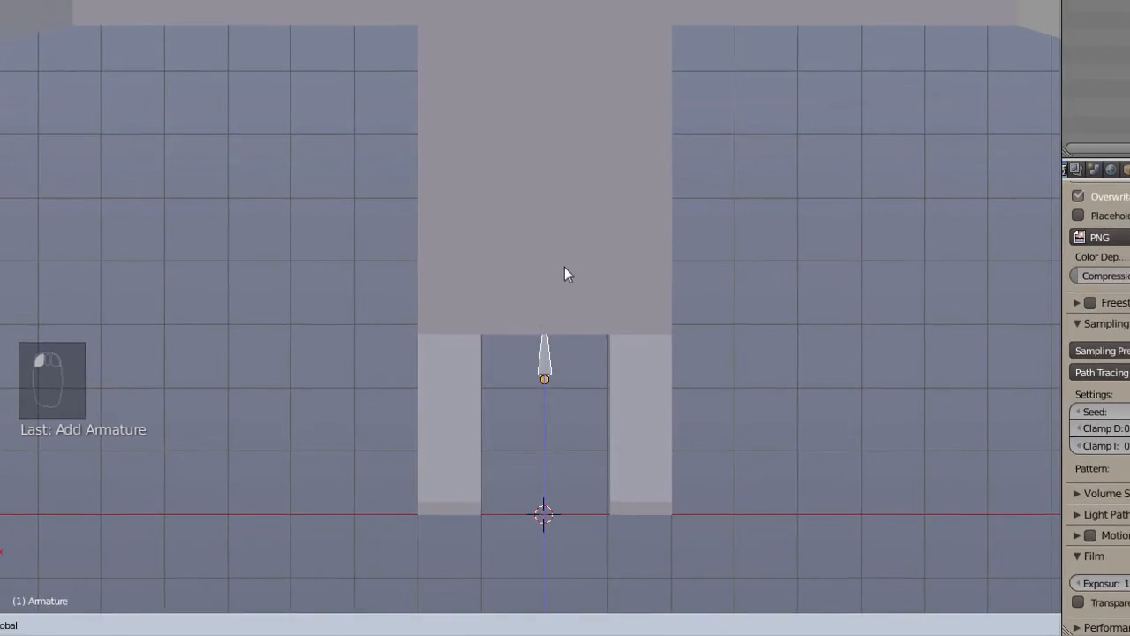
left_click(557, 318)
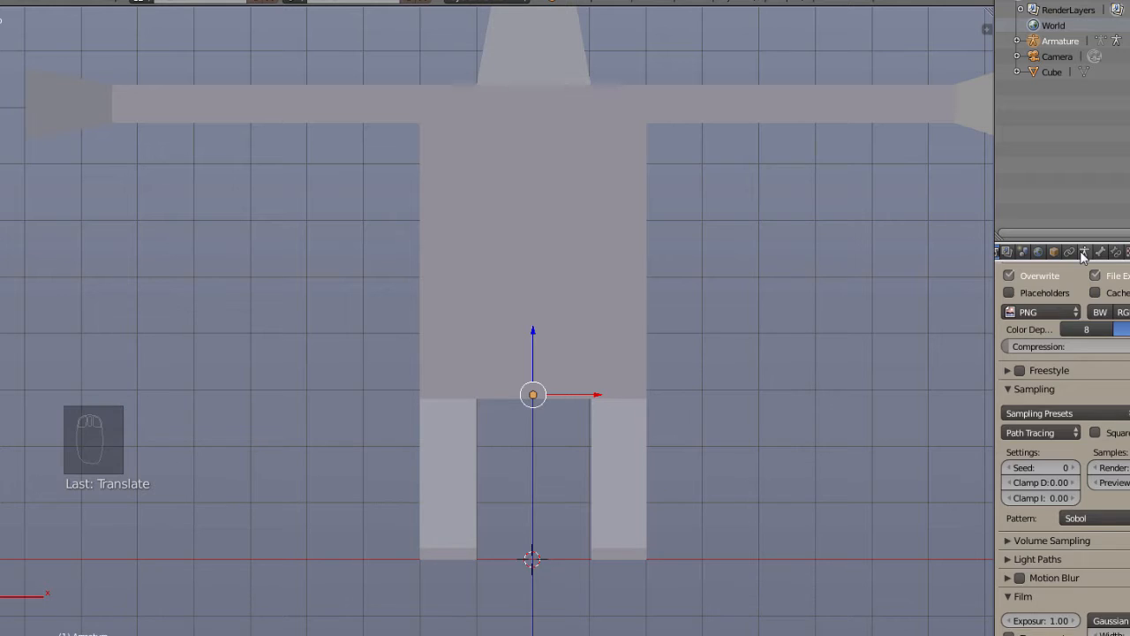
Step: Enable X-Ray display for the armature so the bone shows through the mesh
left_click(1084, 253)
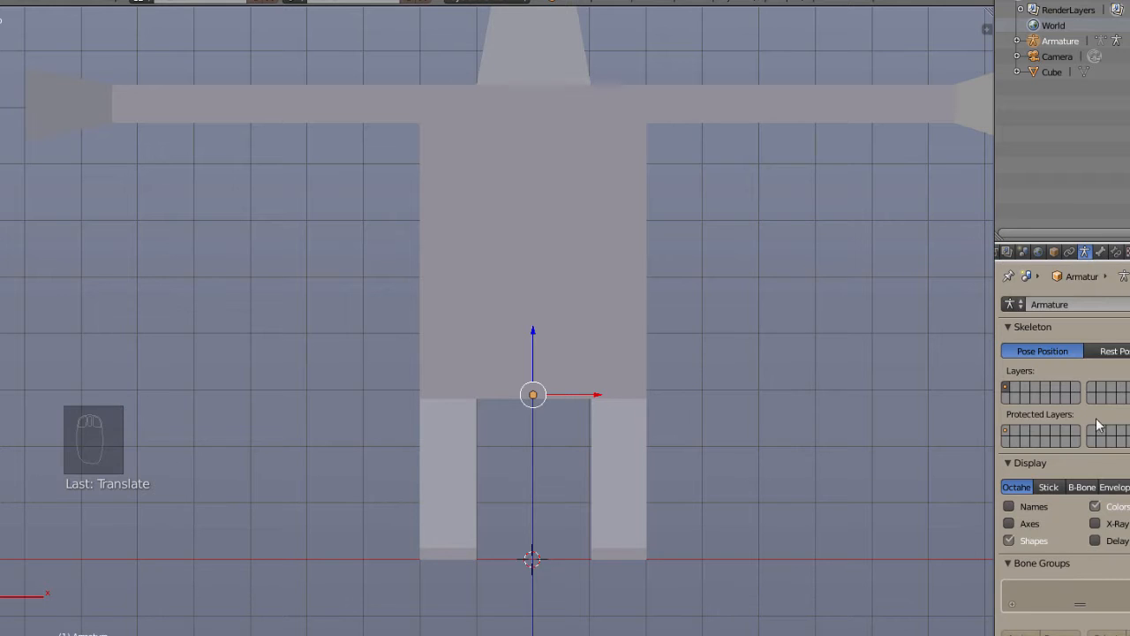
scroll(1079, 527, "down", 1)
left_click(1096, 493)
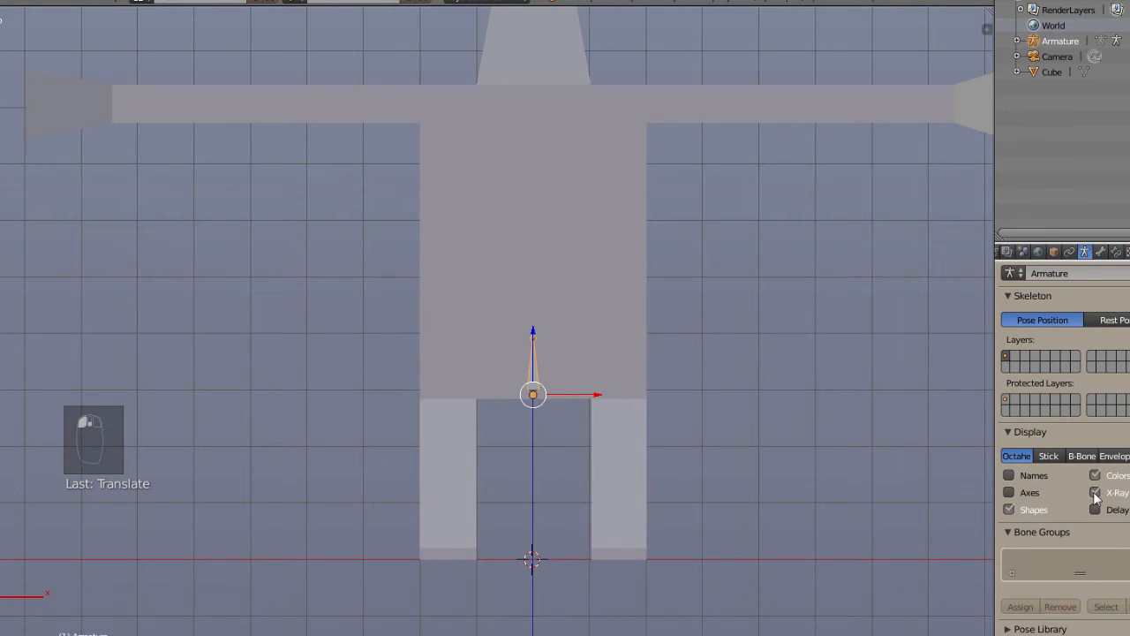
Step: Scale the armature up until its bone spans the torso from the hips to arm height
scroll(603, 358, "up", 3)
scroll(486, 334, "down", 2)
middle_click_drag(486, 338, 543, 422, "shift")
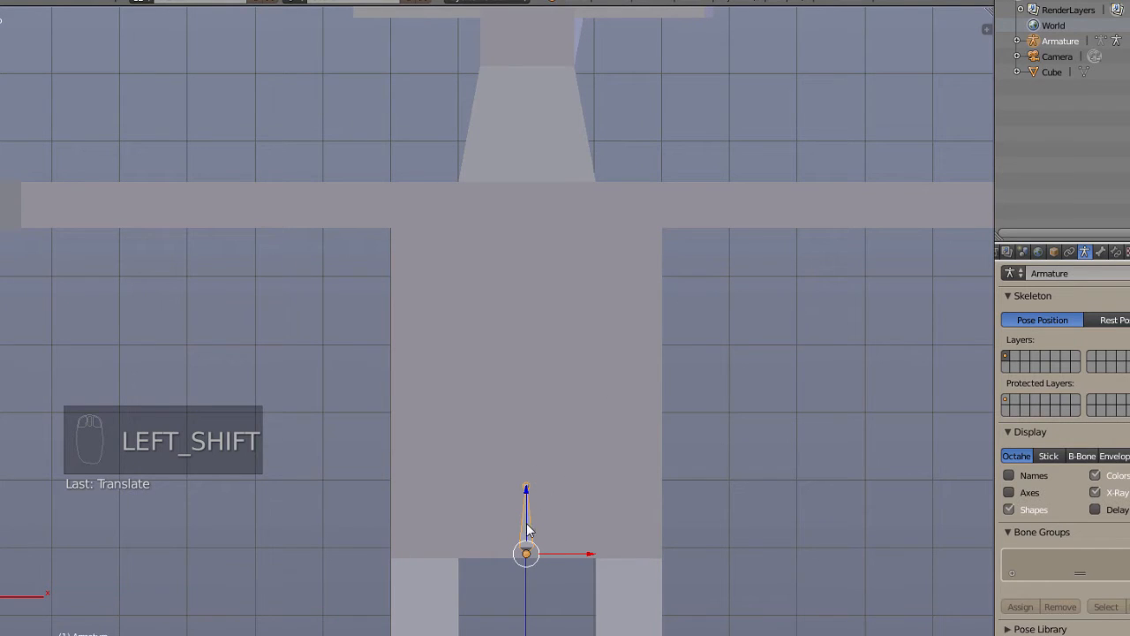
key("s")
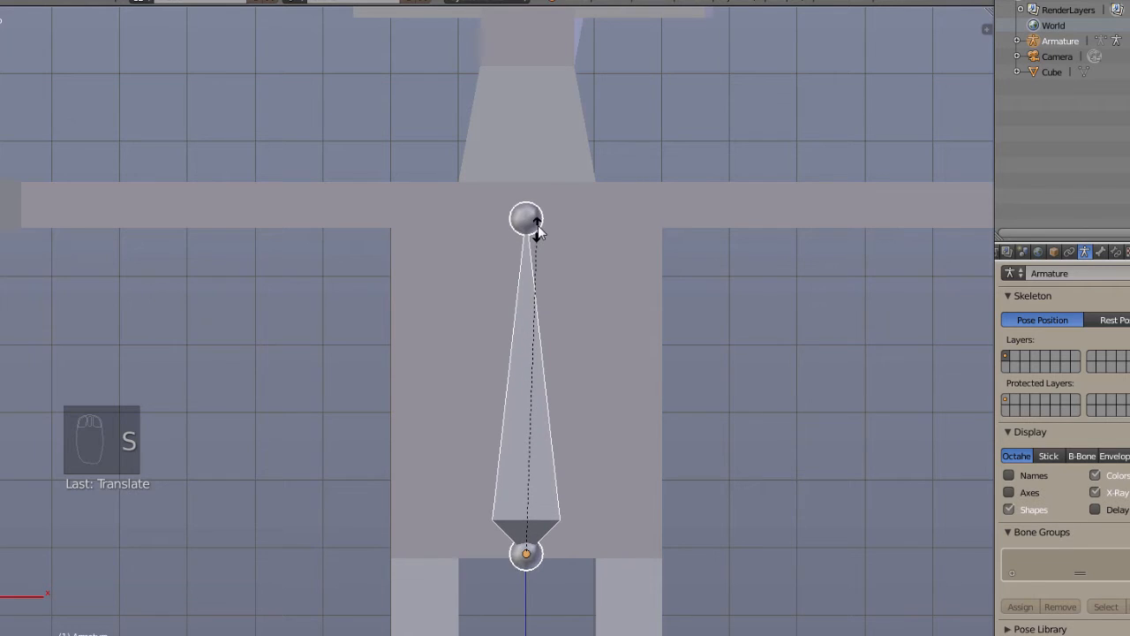
left_click(536, 226)
left_click(537, 226)
Step: Switch the armature to Edit Mode with the whole torso bone in view
scroll(571, 381, "down", 2)
left_click_drag(0, 0, 0, 0)
middle_click_drag(575, 506, 604, 387, "shift")
scroll(604, 388, "up", 2)
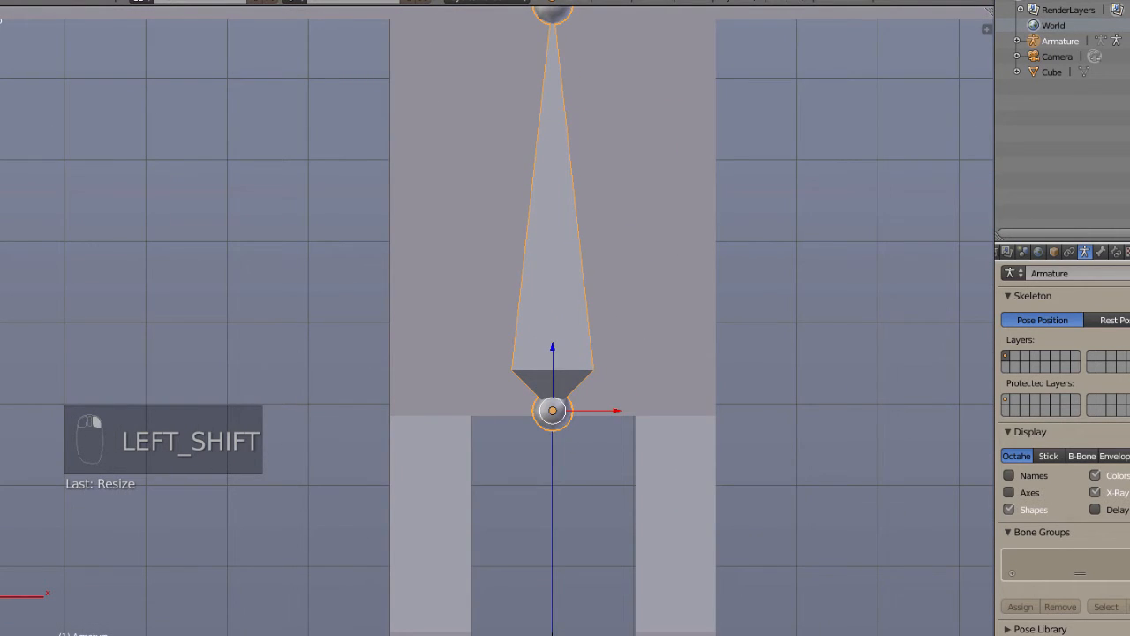
left_click(170, 634)
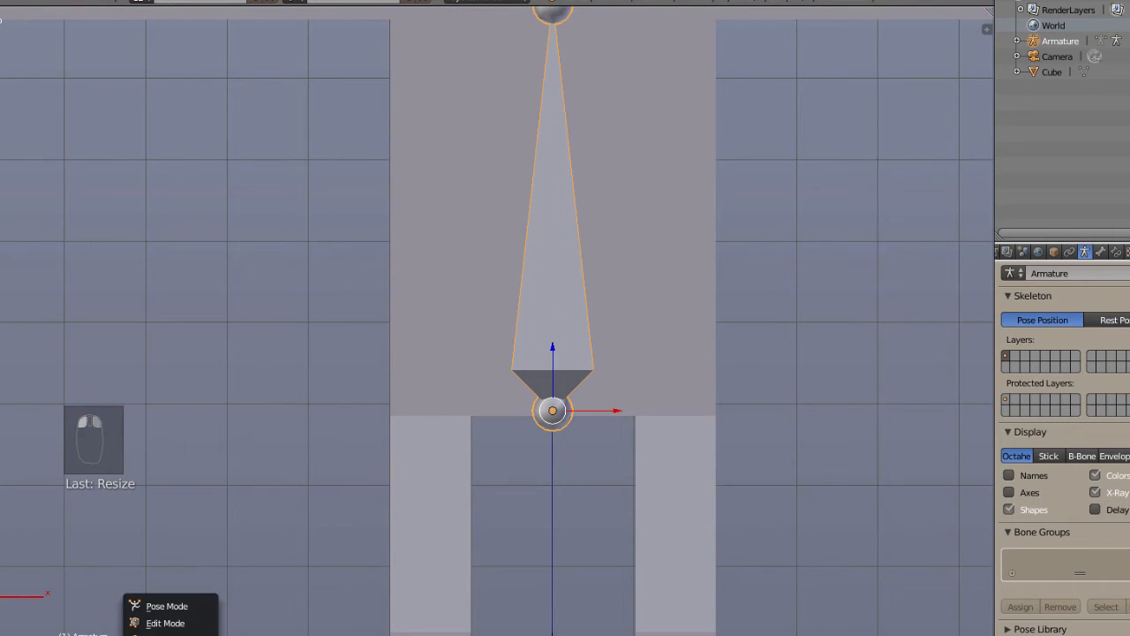
left_click(188, 628)
scroll(529, 423, "down", 1)
middle_click_drag(560, 396, 549, 476, "shift")
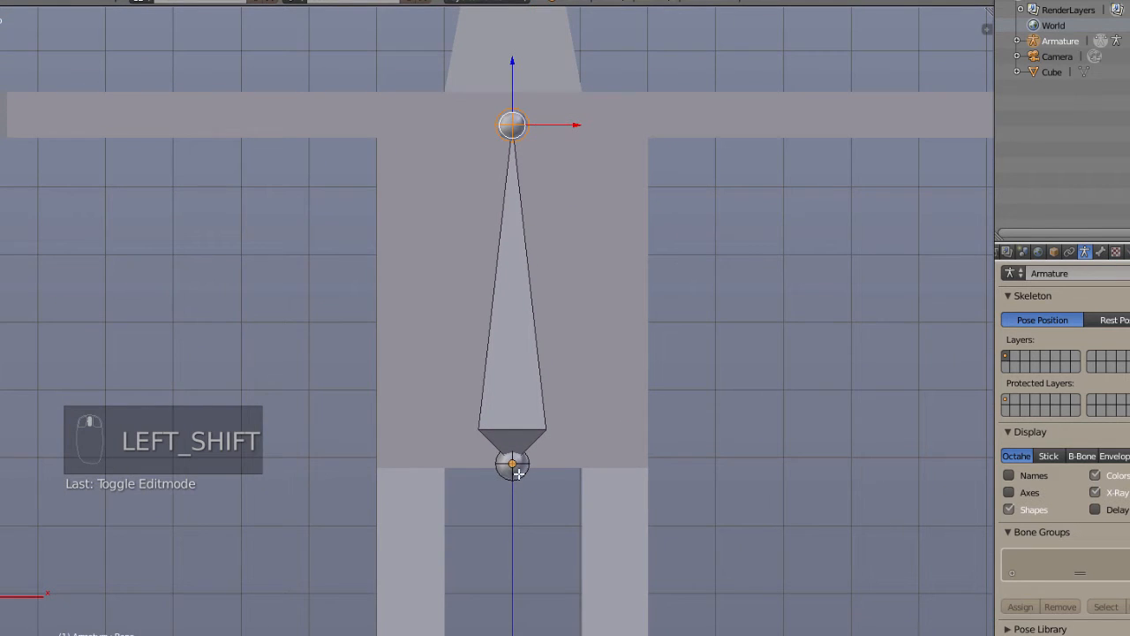
Step: Try selecting the torso bone's base joint, its tip joint and the entire bone in turn
right_click(515, 468)
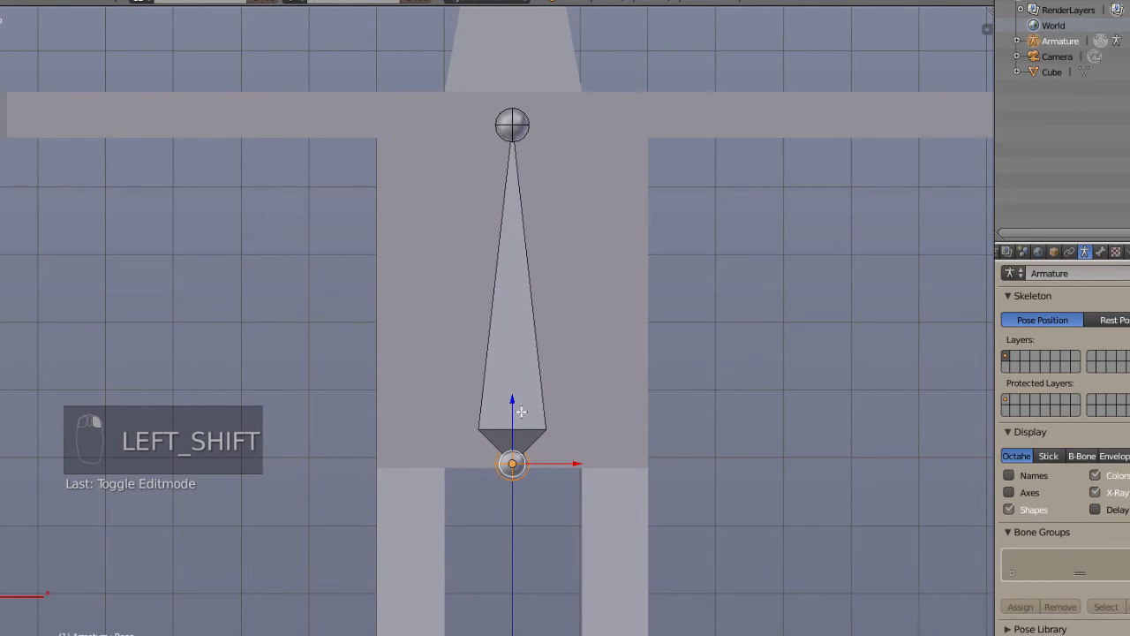
right_click(512, 123)
right_click(516, 465)
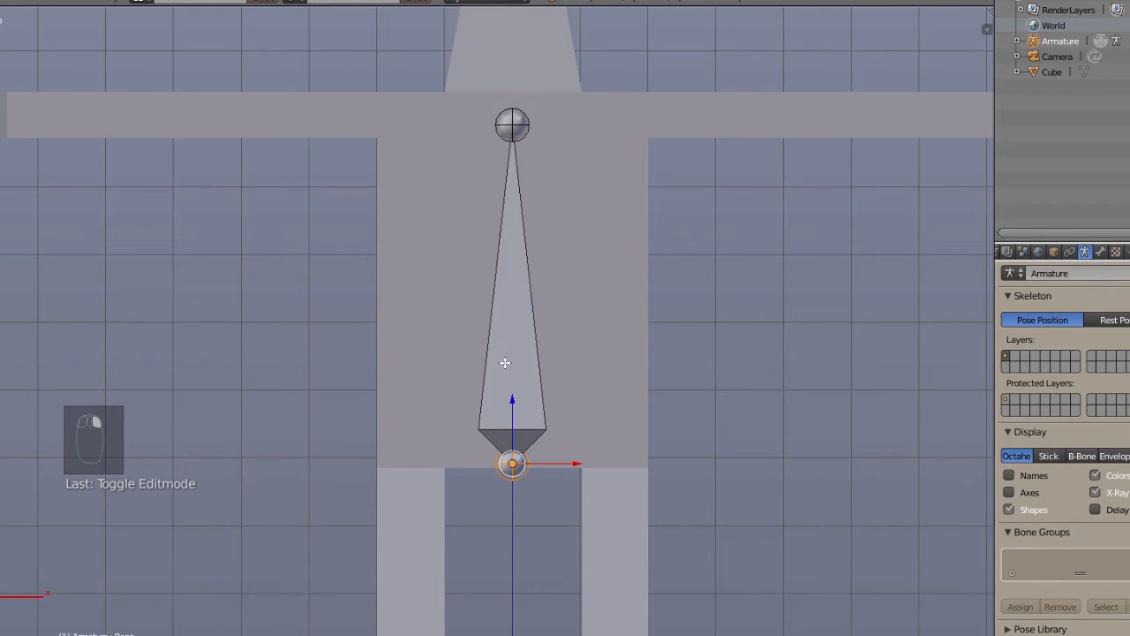
right_click(507, 230)
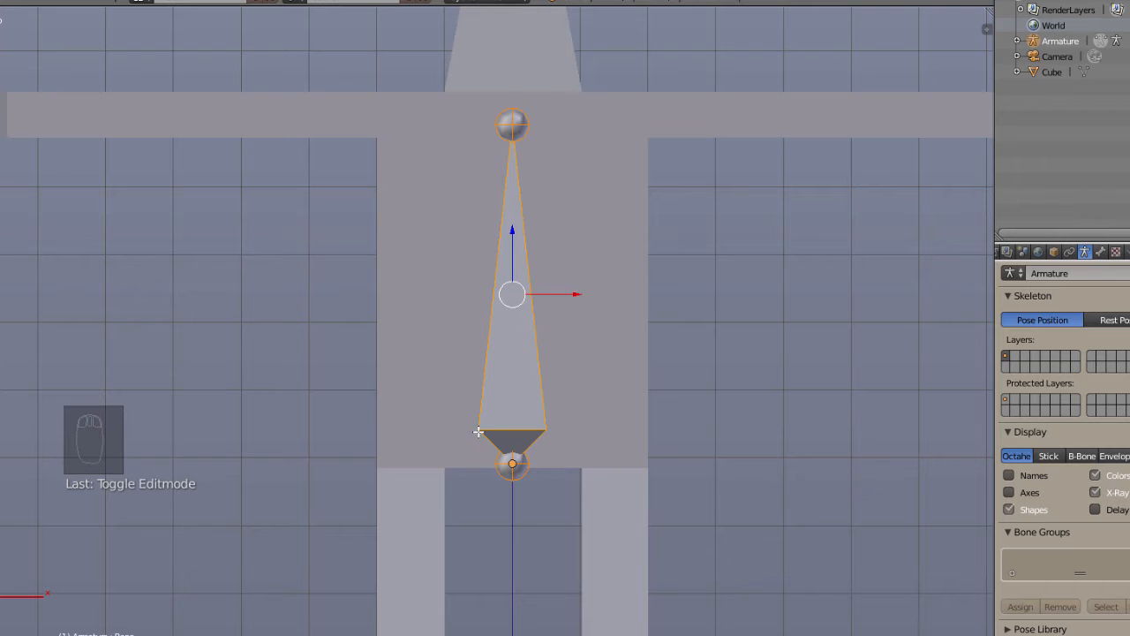
Step: Extrude two hip bones along the X axis from the torso bone's base joint, one to the top of each leg
right_click(512, 466)
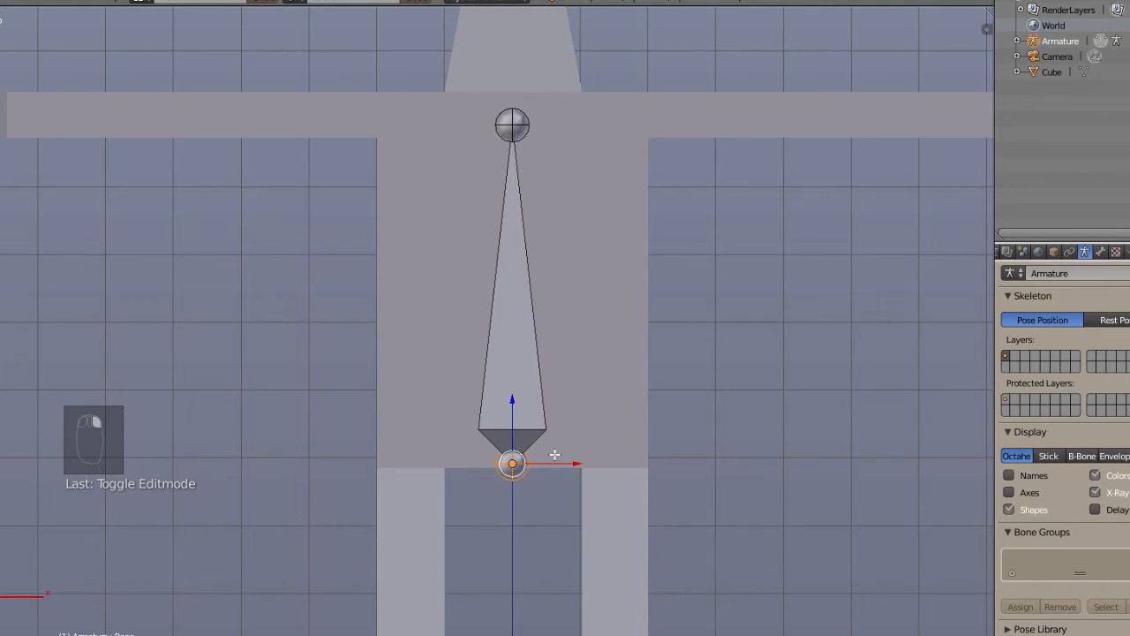
key("e")
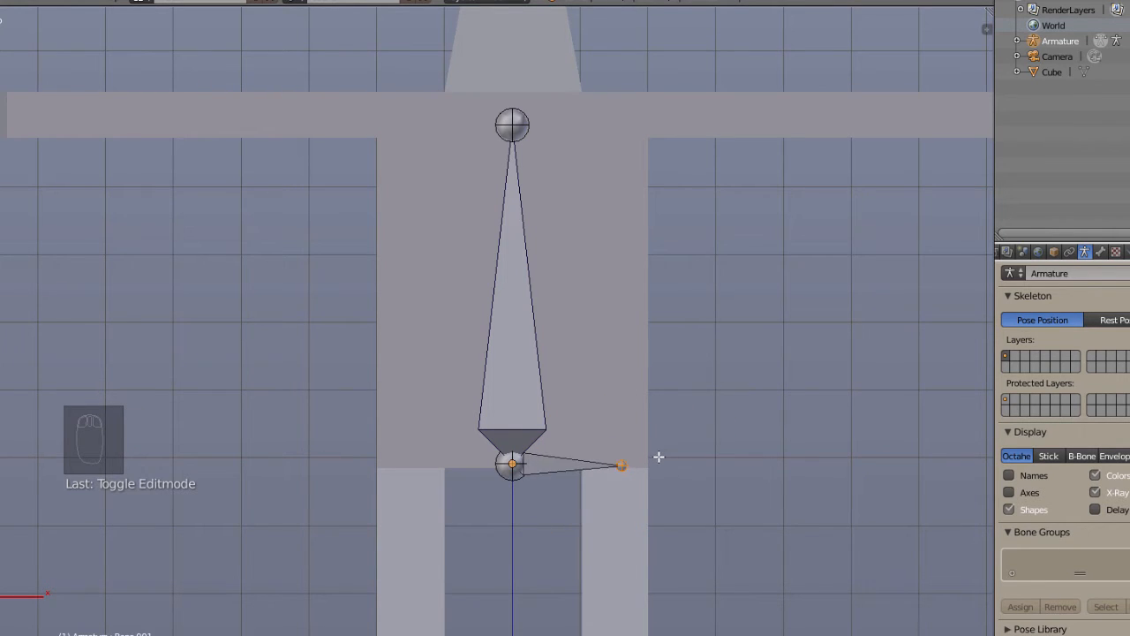
key("x")
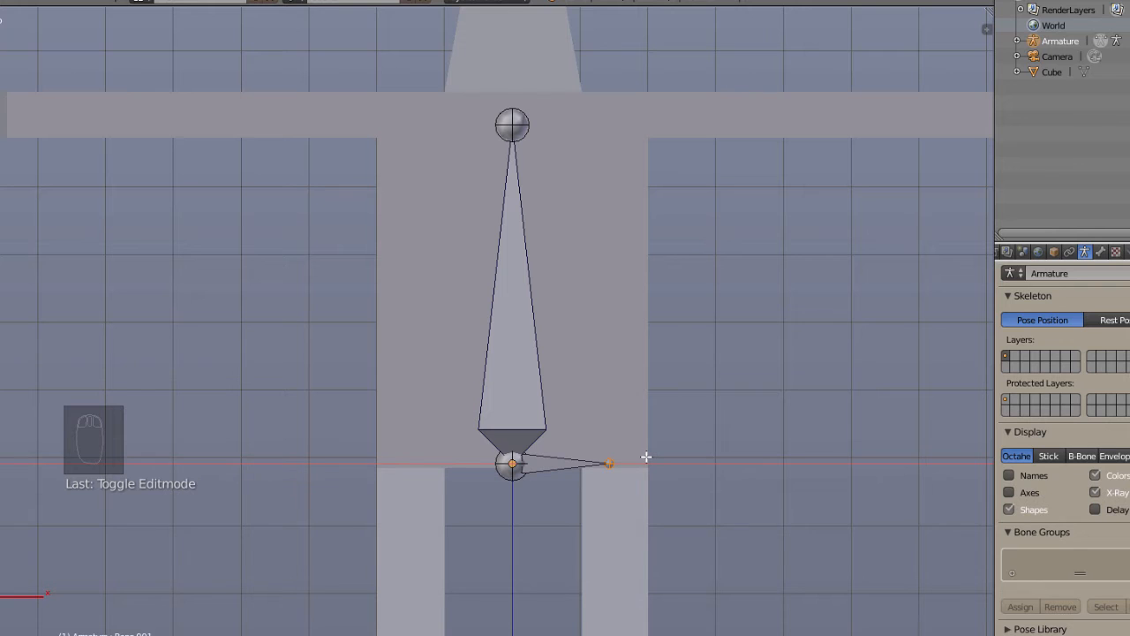
left_click(646, 457)
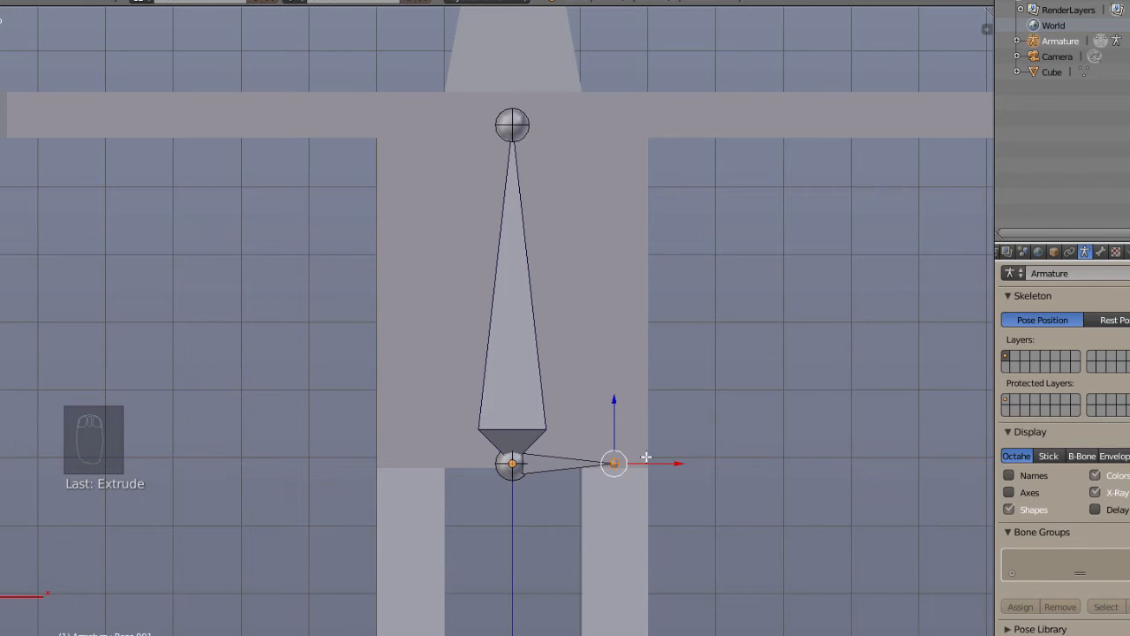
right_click(512, 463)
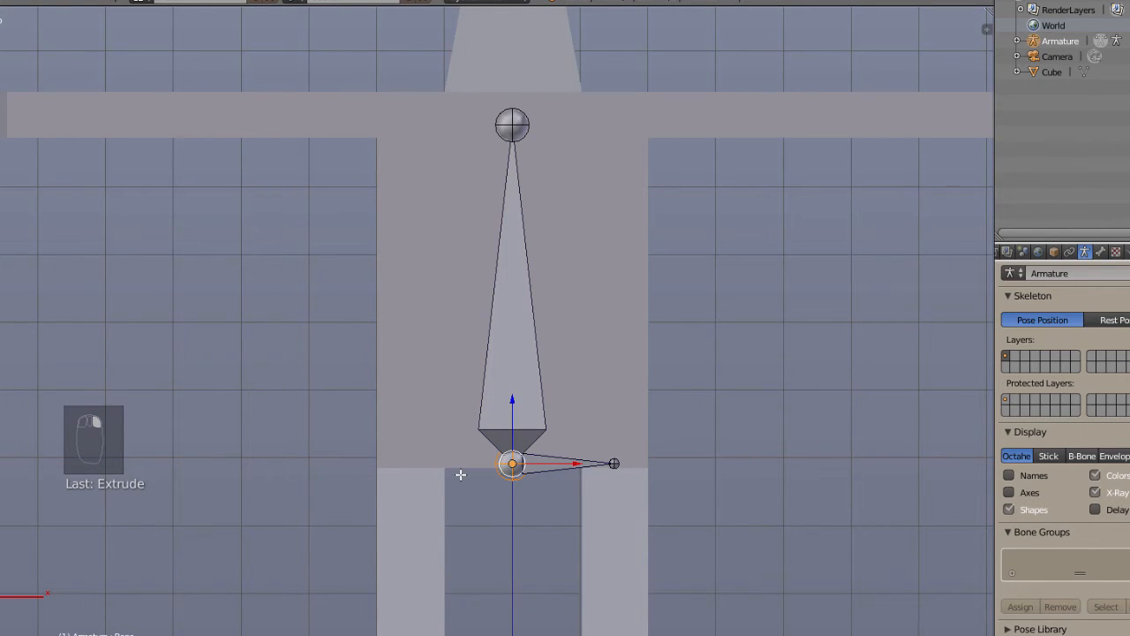
key("e")
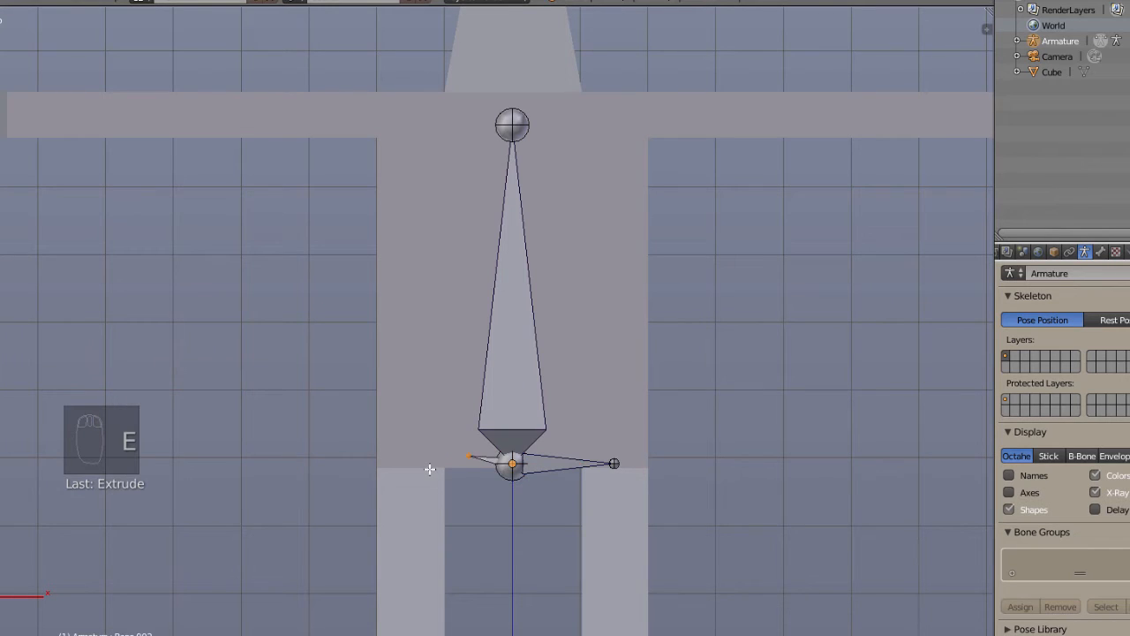
left_click(380, 475)
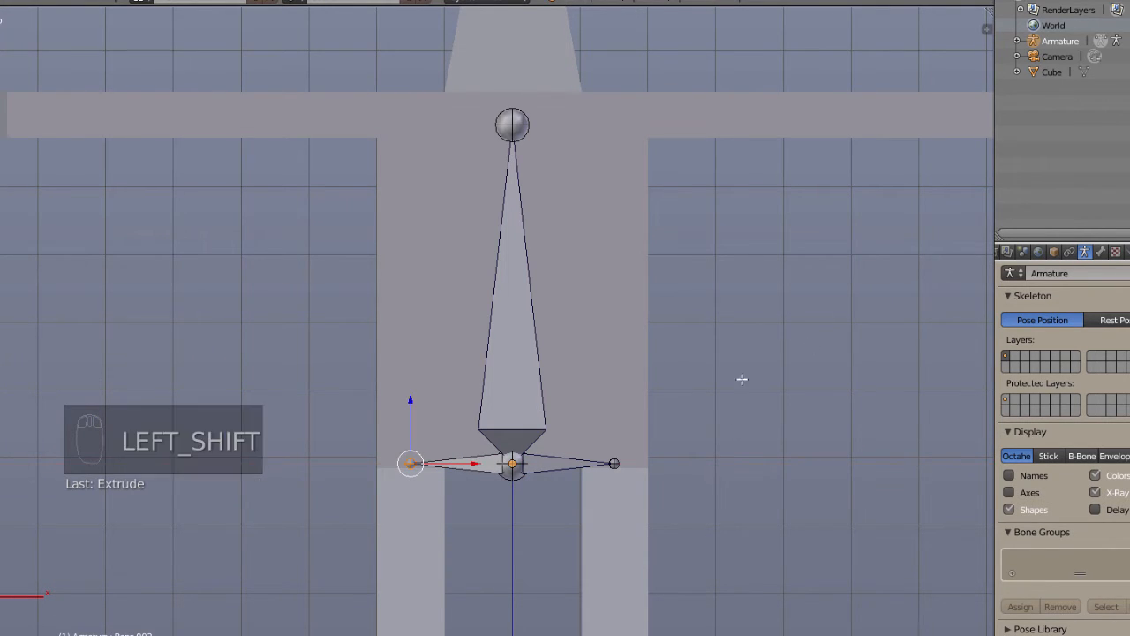
Step: Extrude a leg bone straight down along the Z axis from each hip bone's outer joint to the ankle
middle_click_drag(769, 520, 651, 255, "shift")
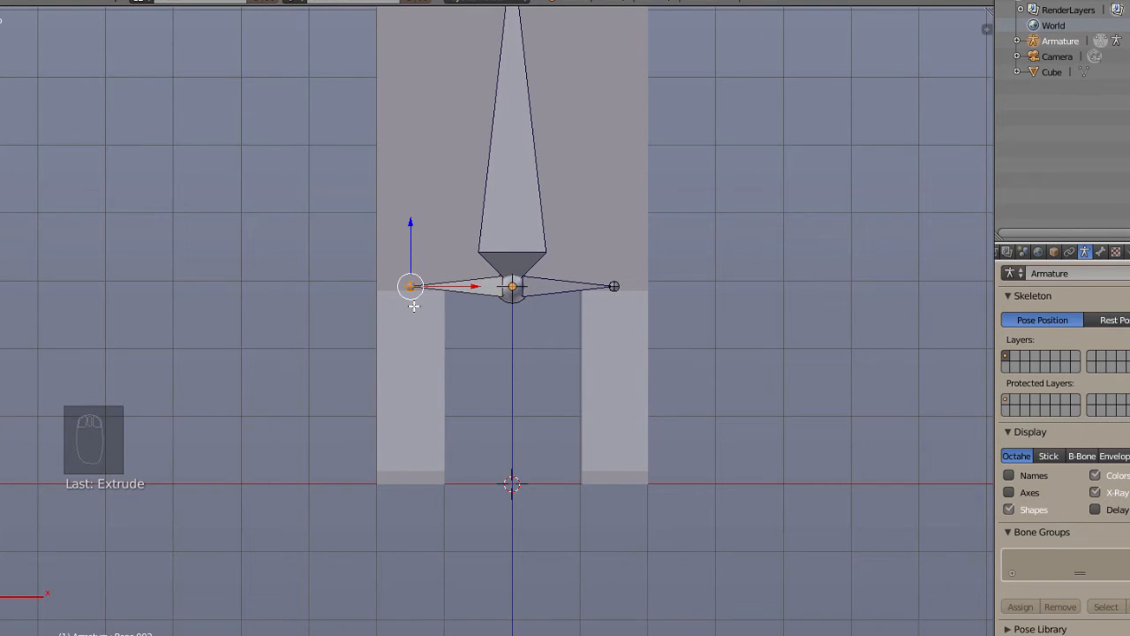
key("e")
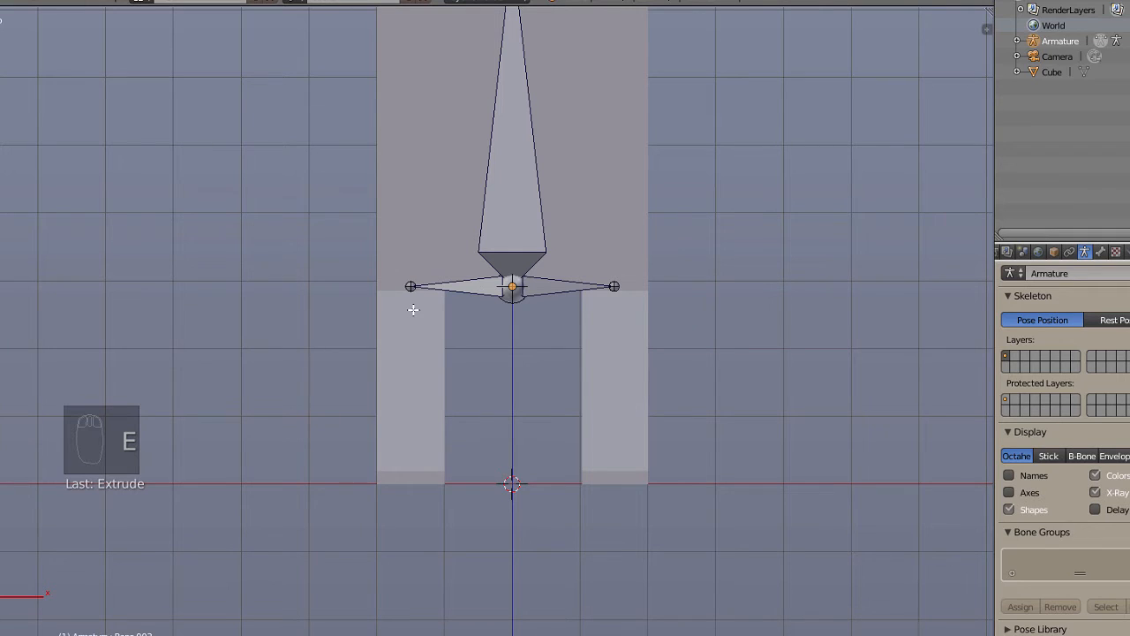
left_click(419, 497)
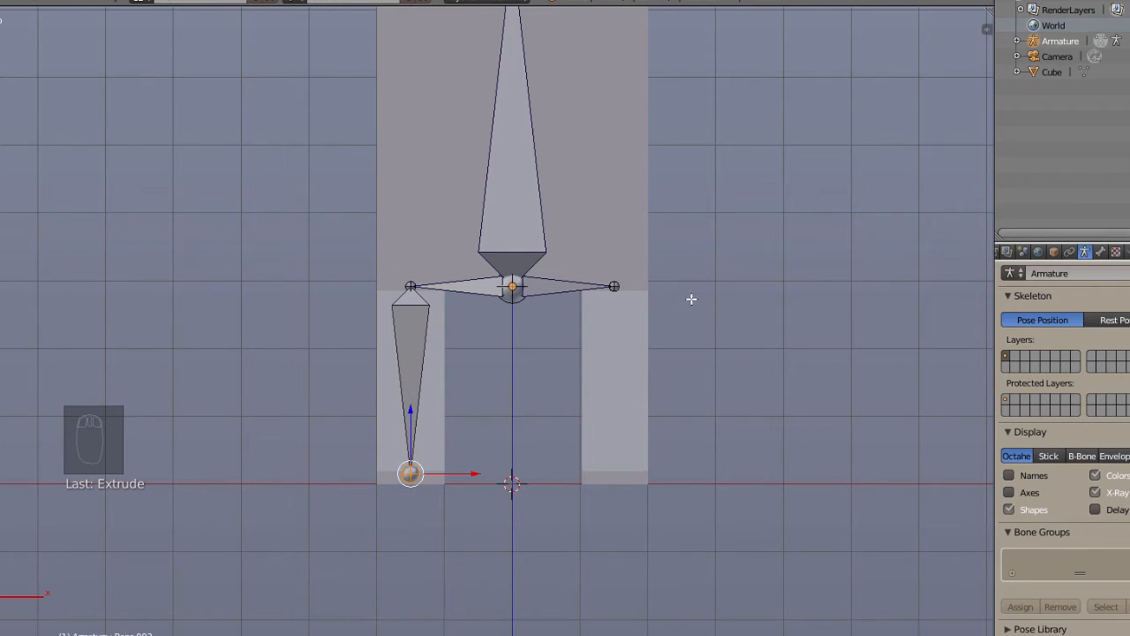
right_click(614, 288)
key("e")
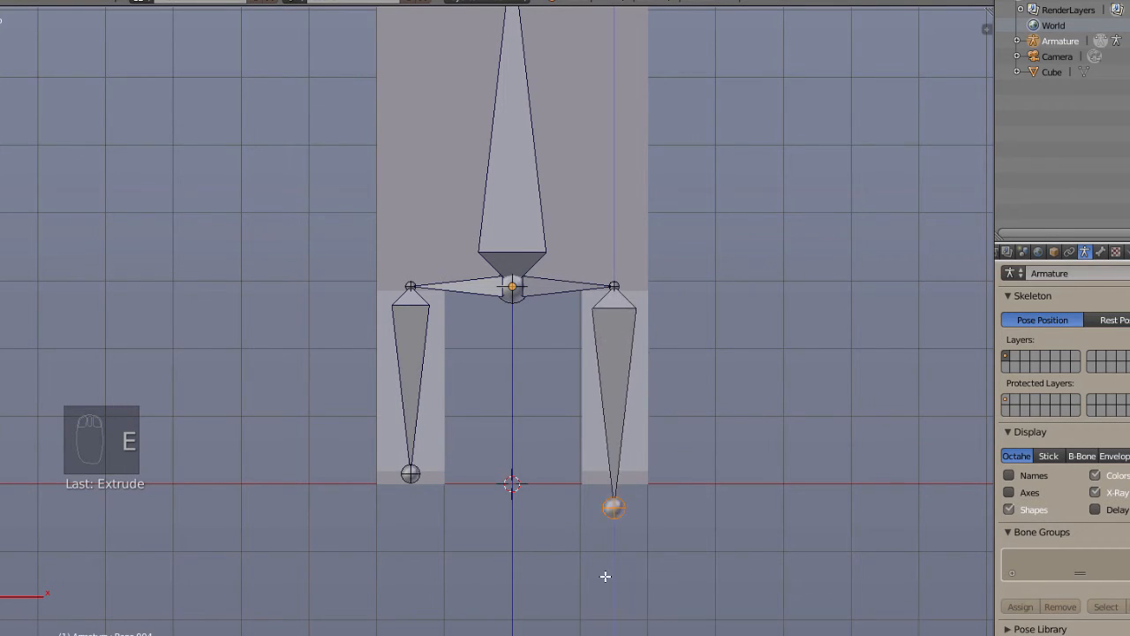
left_click(601, 542)
Step: Extrude a foot bone along the Y axis from each ankle joint toward the toes
middle_click_drag(600, 542, 622, 424)
scroll(621, 424, "up", 2)
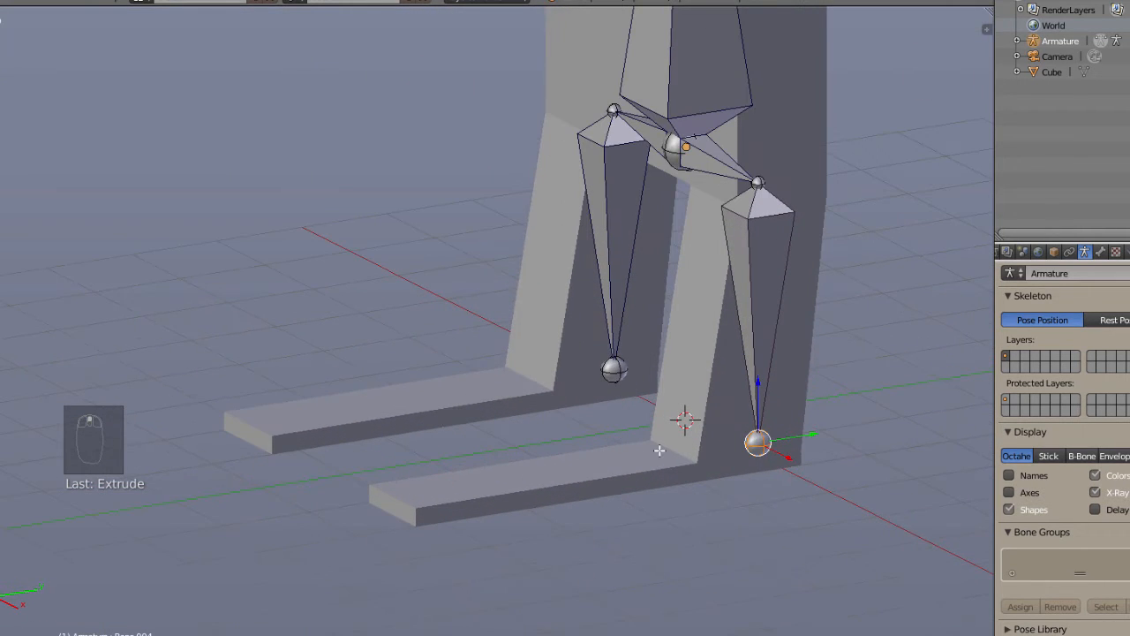
key("e")
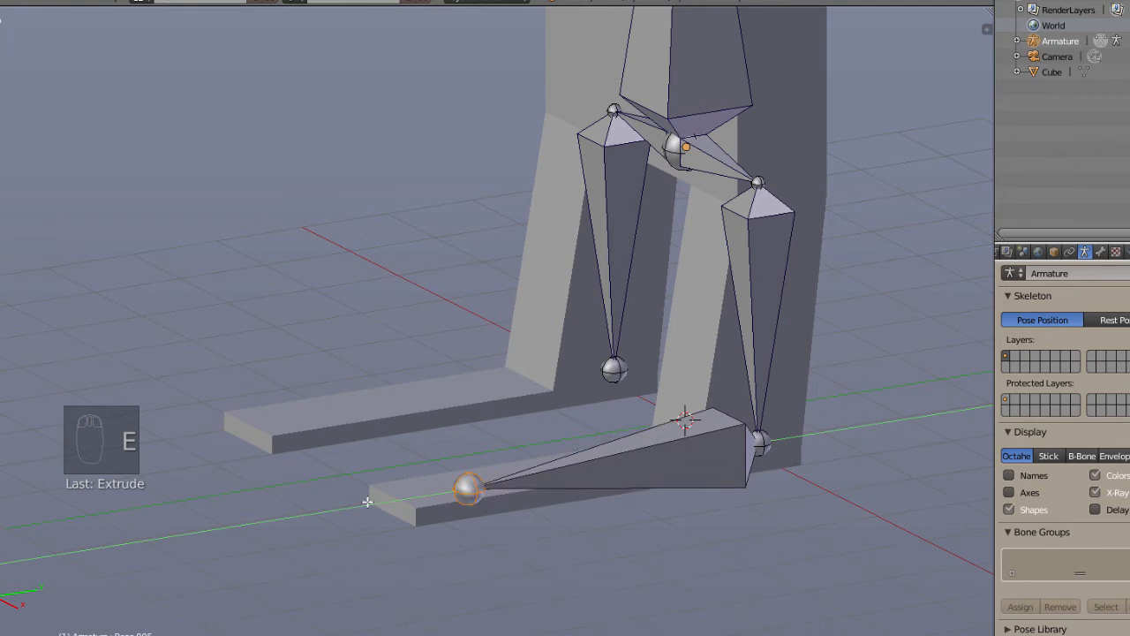
left_click(333, 512)
right_click(604, 368)
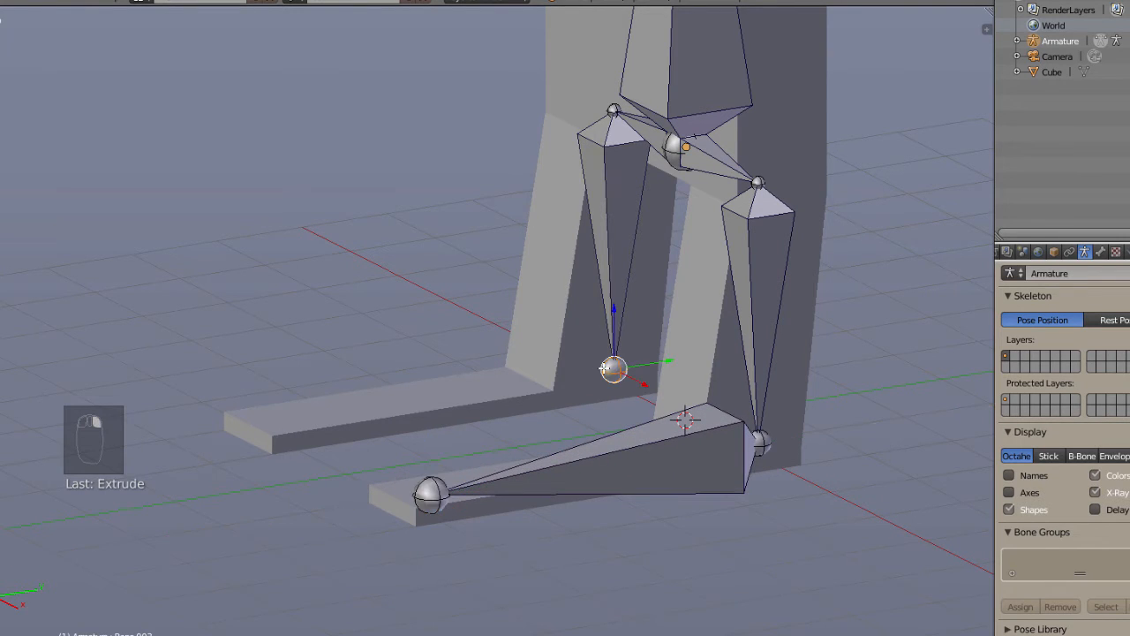
key("e")
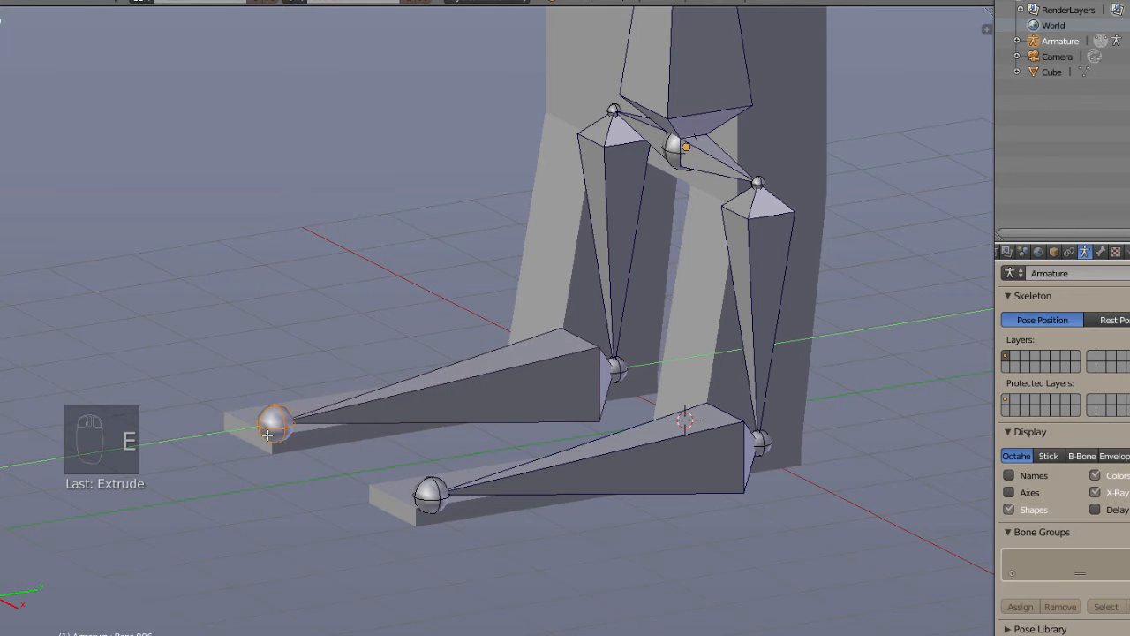
left_click(267, 434)
Step: Extrude a shoulder bone from the torso bone's upper joint along the positive X axis to the torso's side edge
middle_click_drag(267, 434, 560, 507)
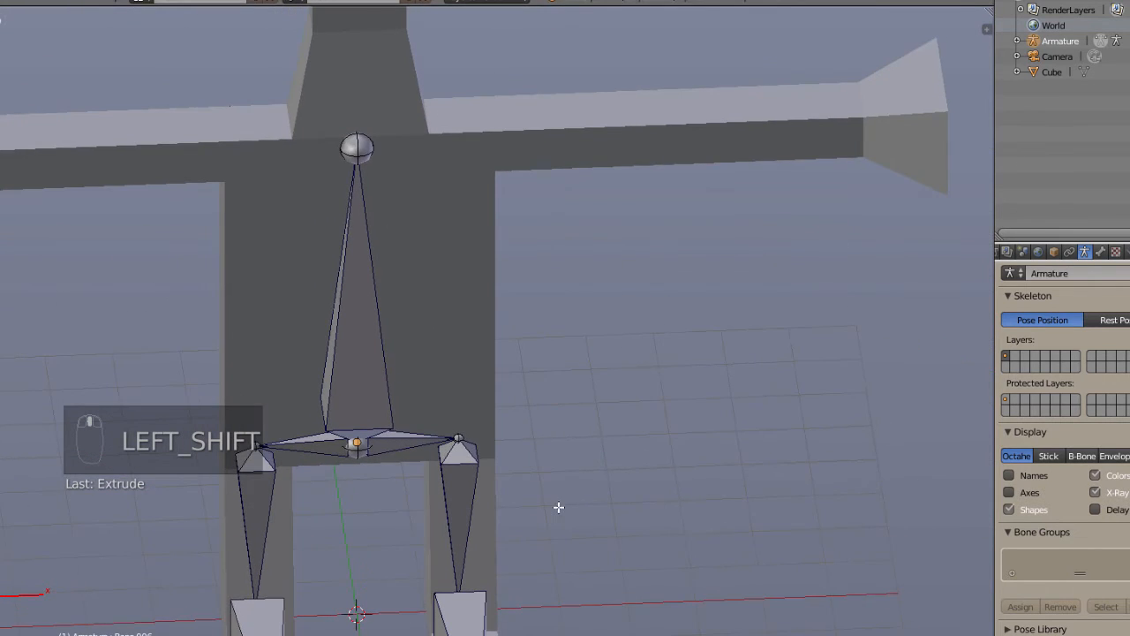
mouse_move(535, 447)
middle_mouse_down("shift")
mouse_move(542, 412)
mouse_move(550, 436)
middle_mouse_up("shift")
scroll(530, 419, "down", 2)
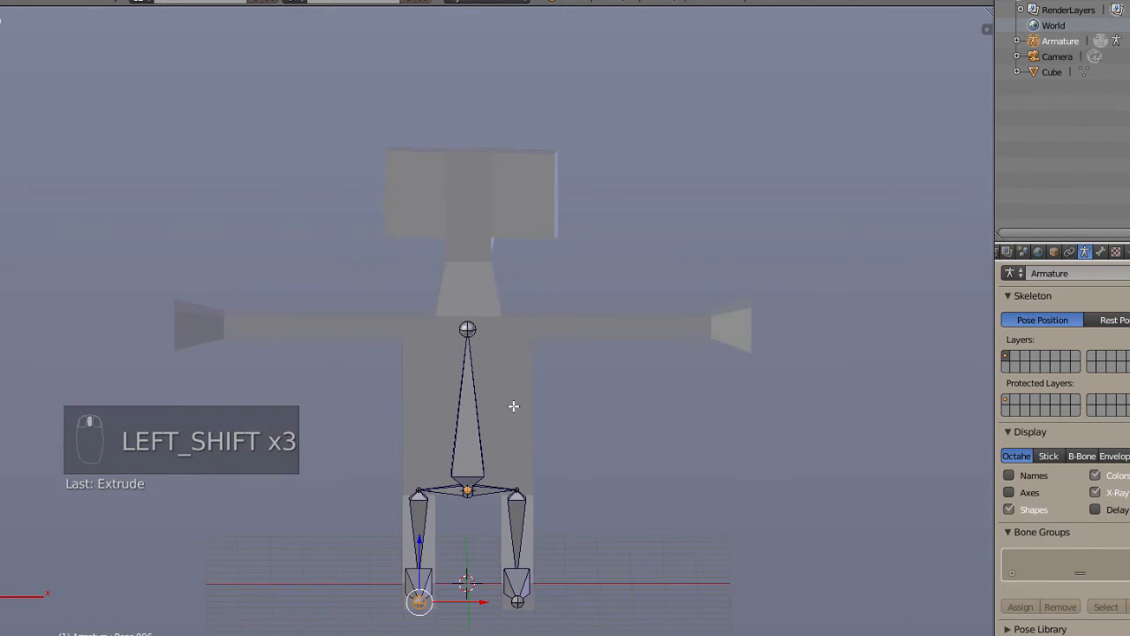
middle_click_drag(512, 404, 498, 424, "shift")
scroll(497, 424, "up", 5)
right_click(463, 341)
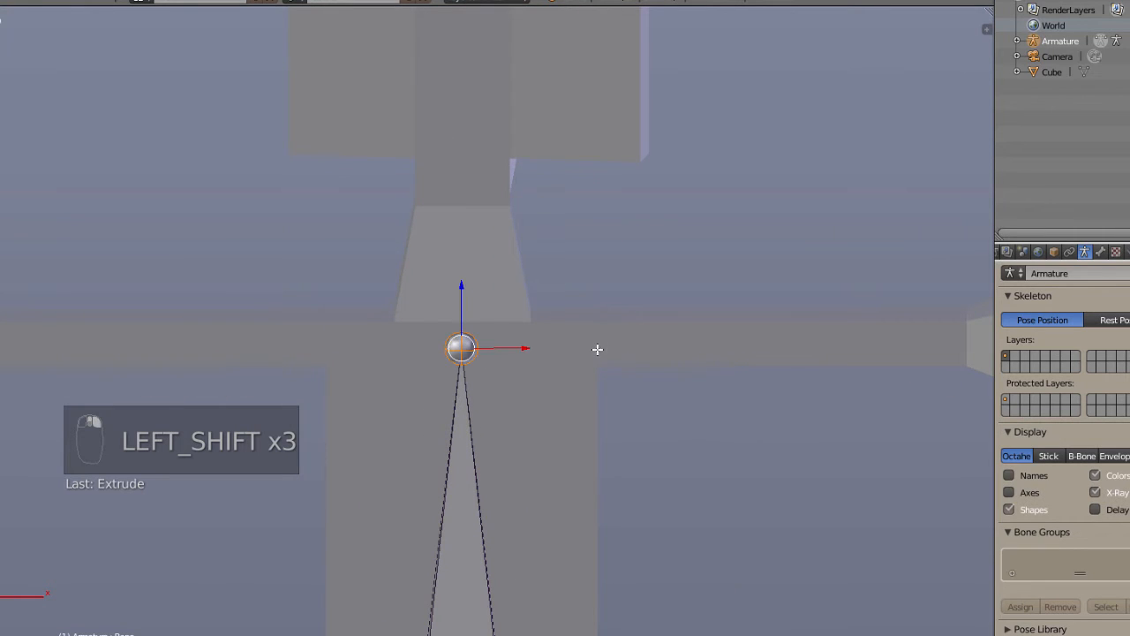
key("e")
key("e")
key("e")
key("e")
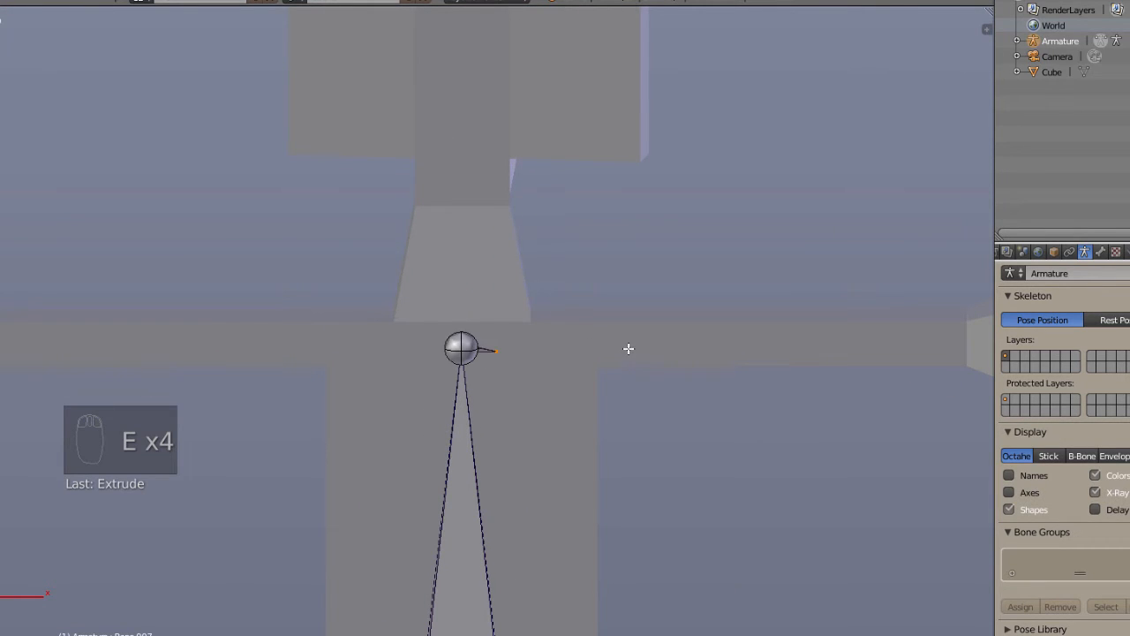
left_click(629, 373)
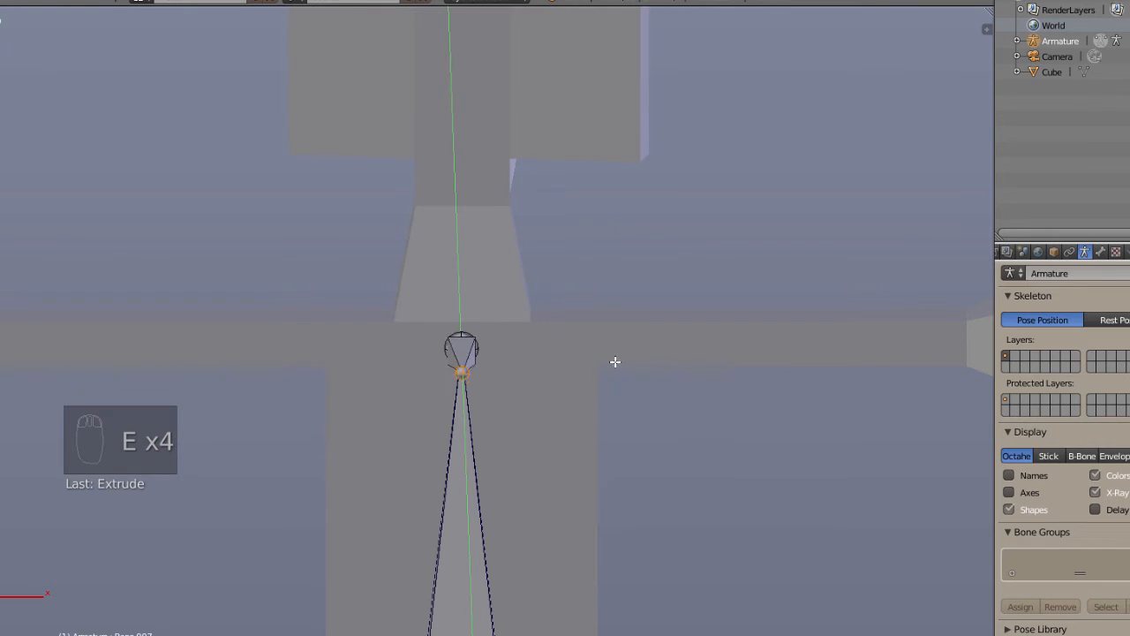
key("x")
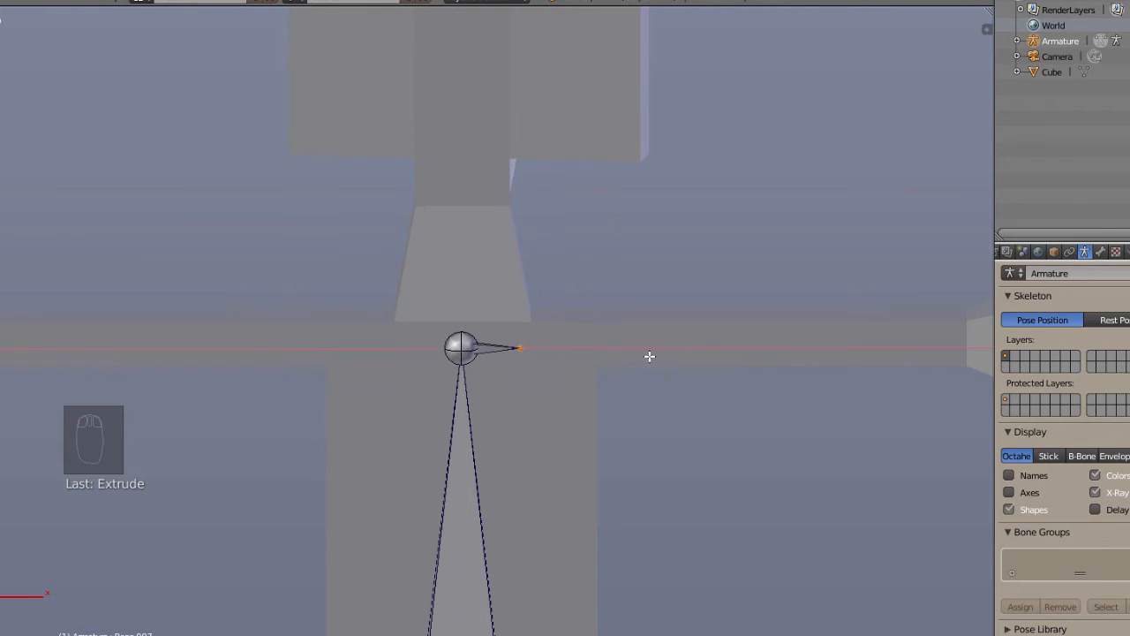
left_click(727, 343)
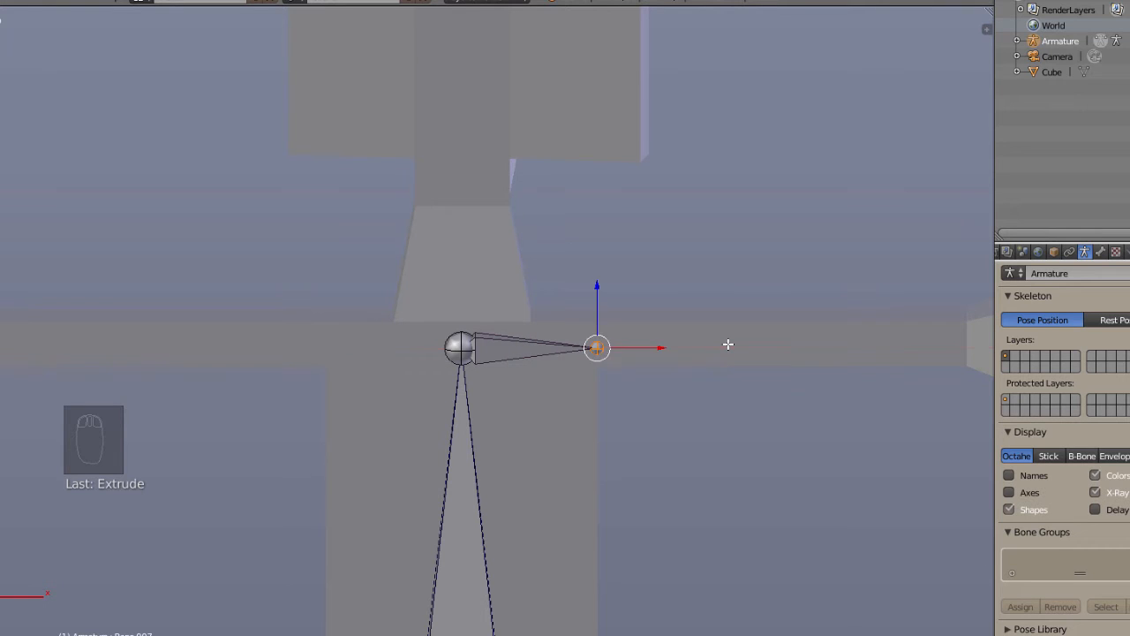
Step: Extrude a matching shoulder bone from the torso bone's upper joint along negative X to the opposite torso edge
right_click(451, 350)
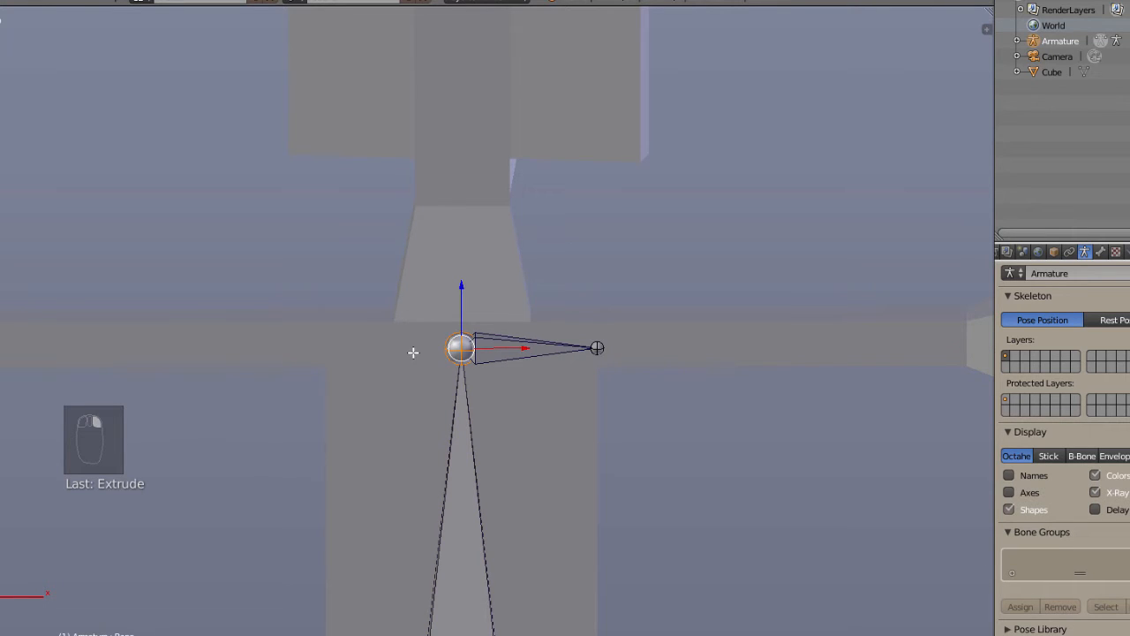
key("e")
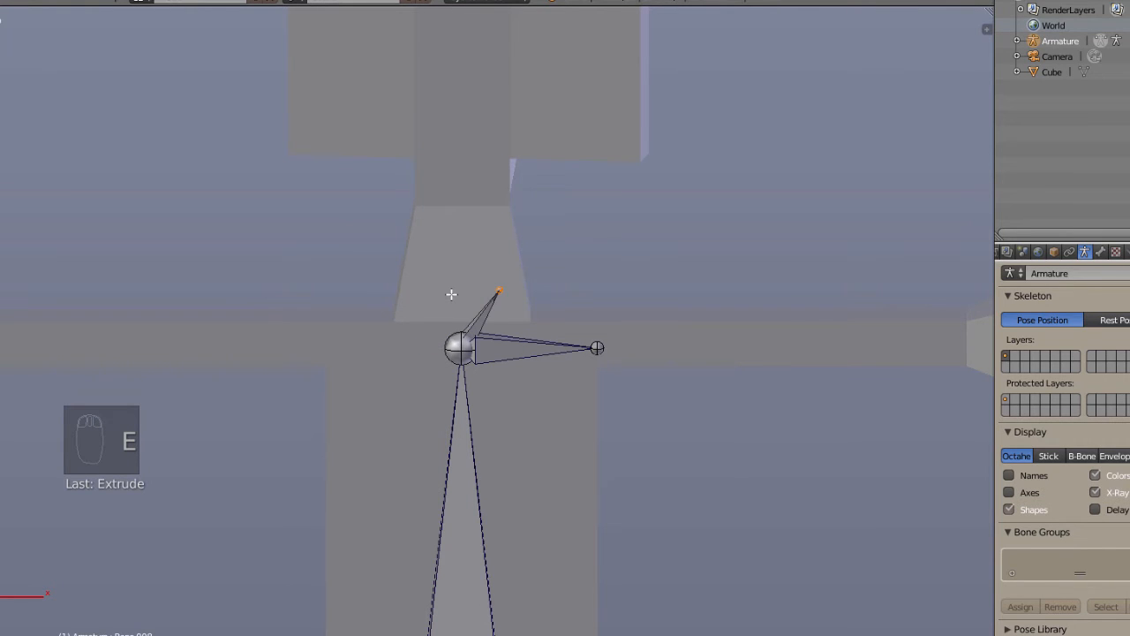
type("-1")
key("Return")
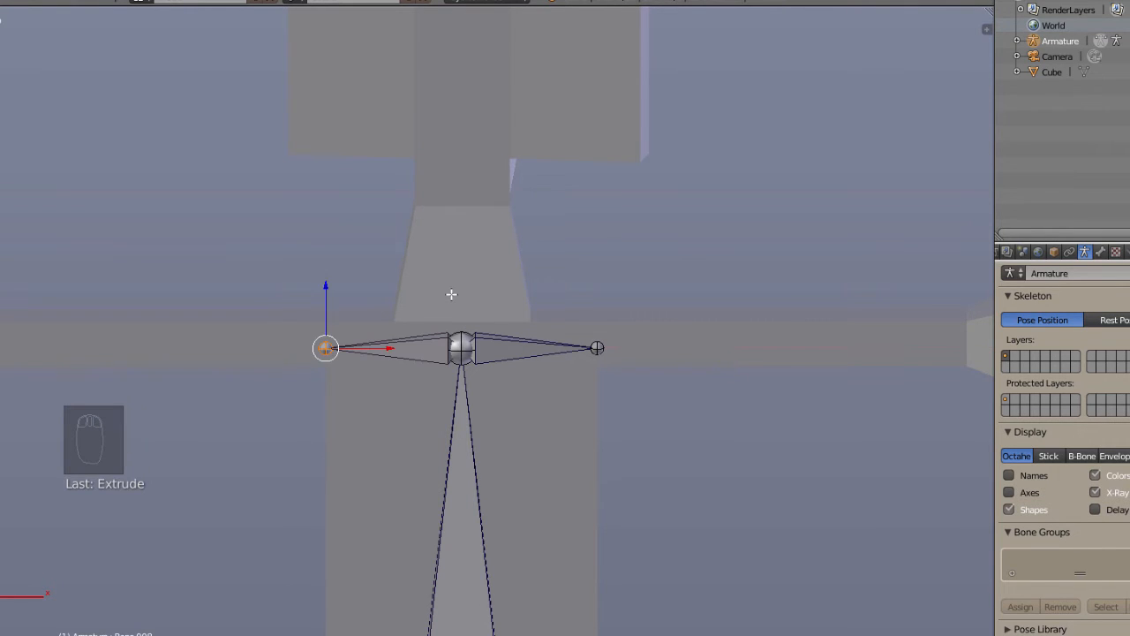
Step: Extrude an upper arm bone 0.2 along the X axis from the outer joint of the positive-X shoulder bone
middle_click_drag(597, 519, 373, 549, "shift")
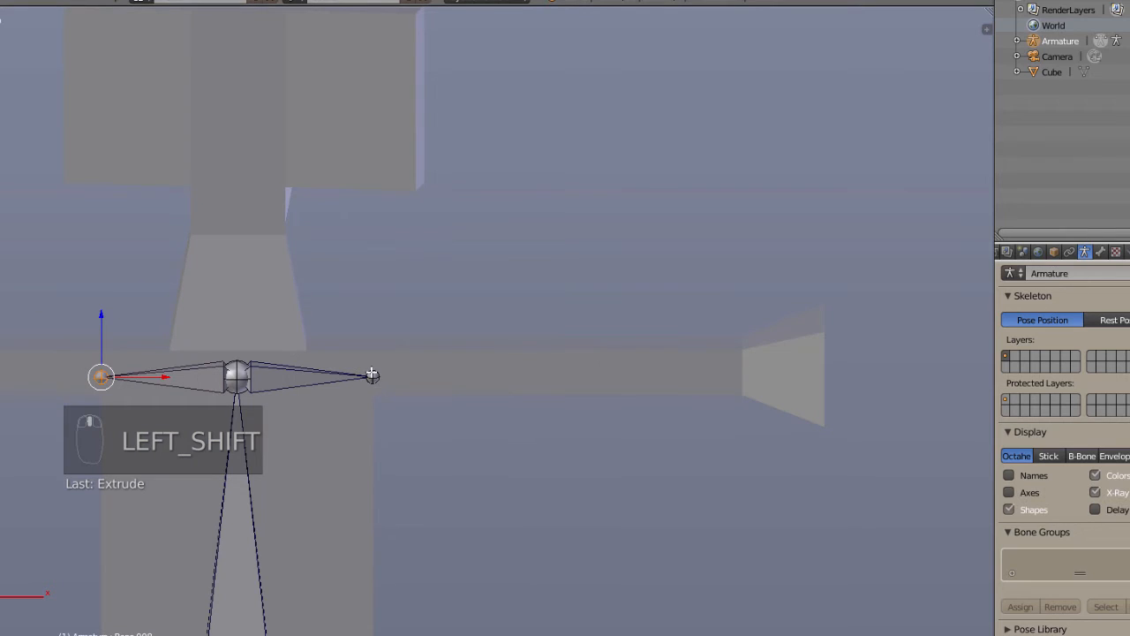
right_click(371, 374)
key("e")
key("e")
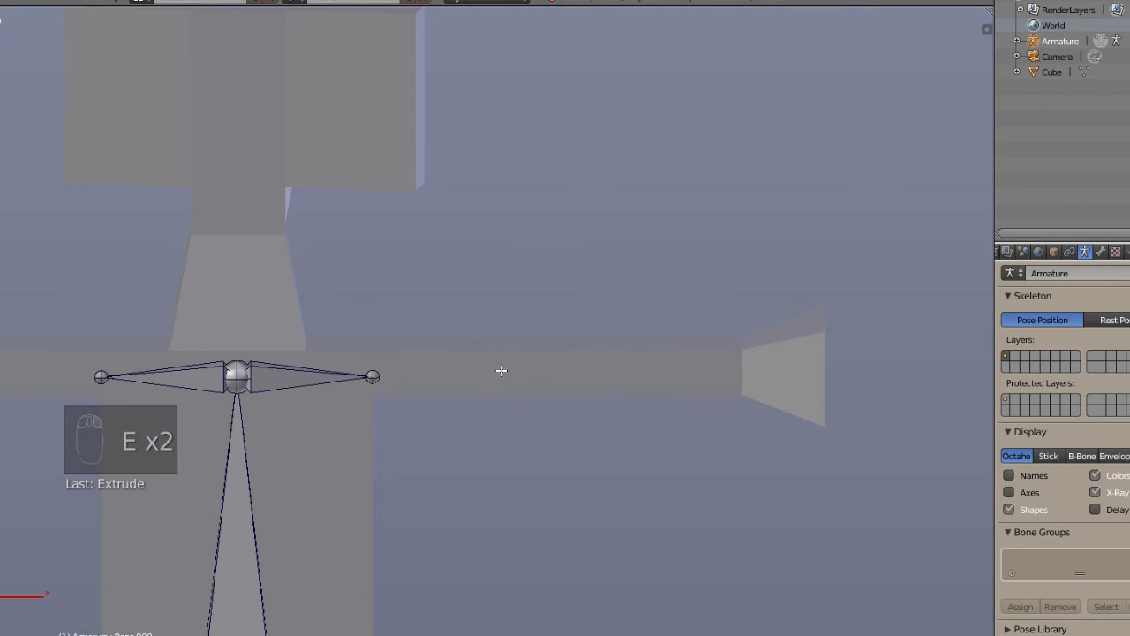
type("x2")
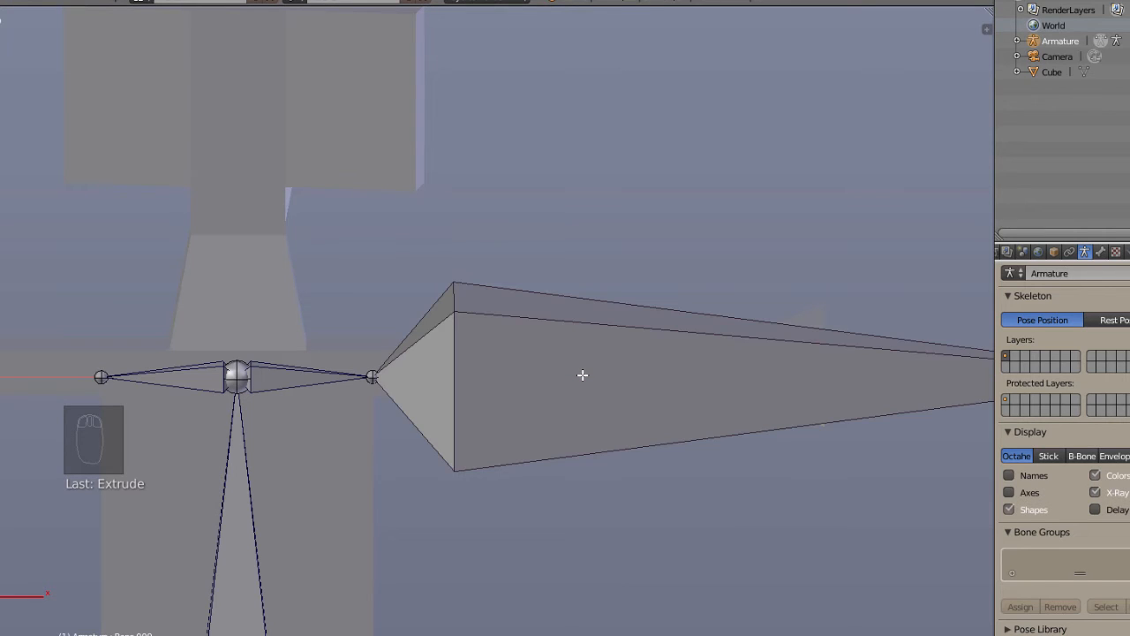
key("BackSpace")
type(".2")
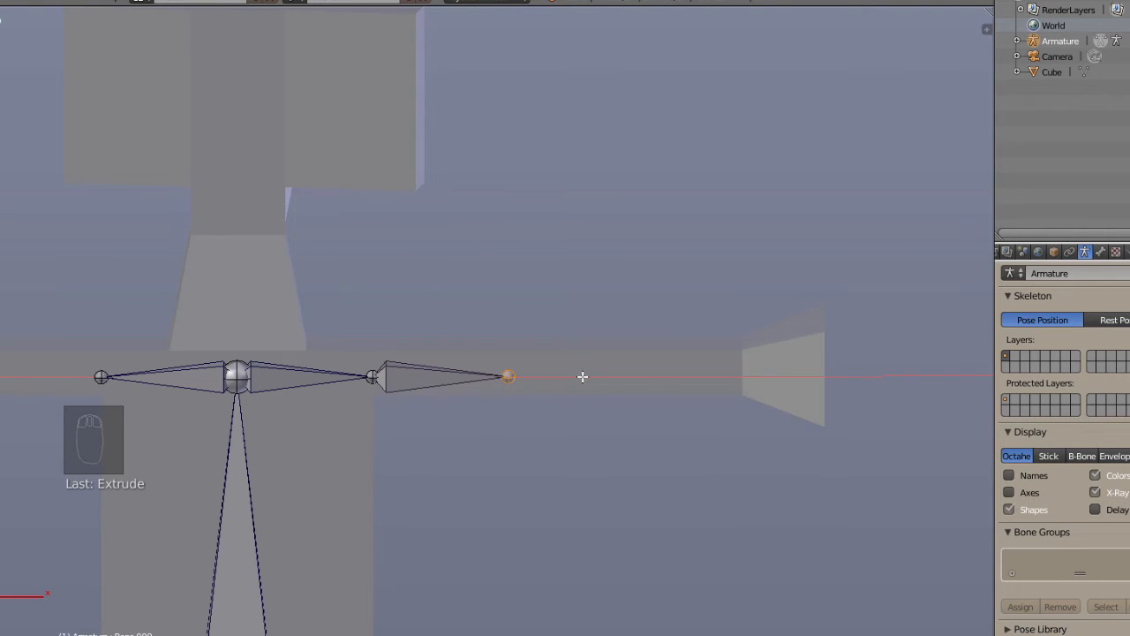
key("Return")
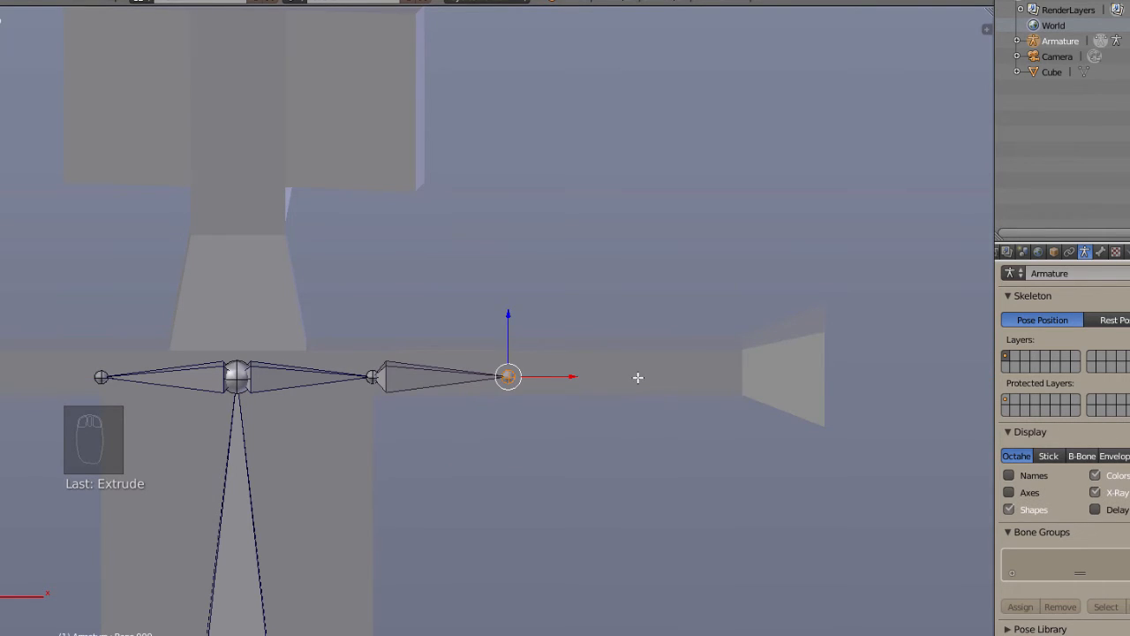
Step: Extrude a forearm bone 0.3 along the X axis from the end of the upper arm bone
key("e")
key("x")
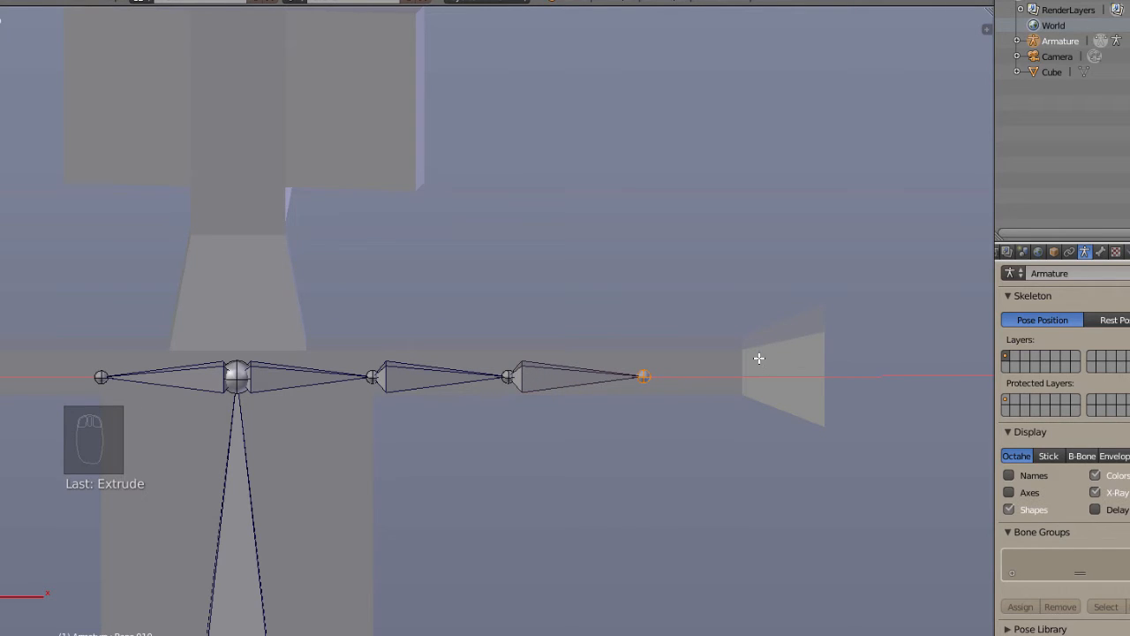
type(".3")
key("Return")
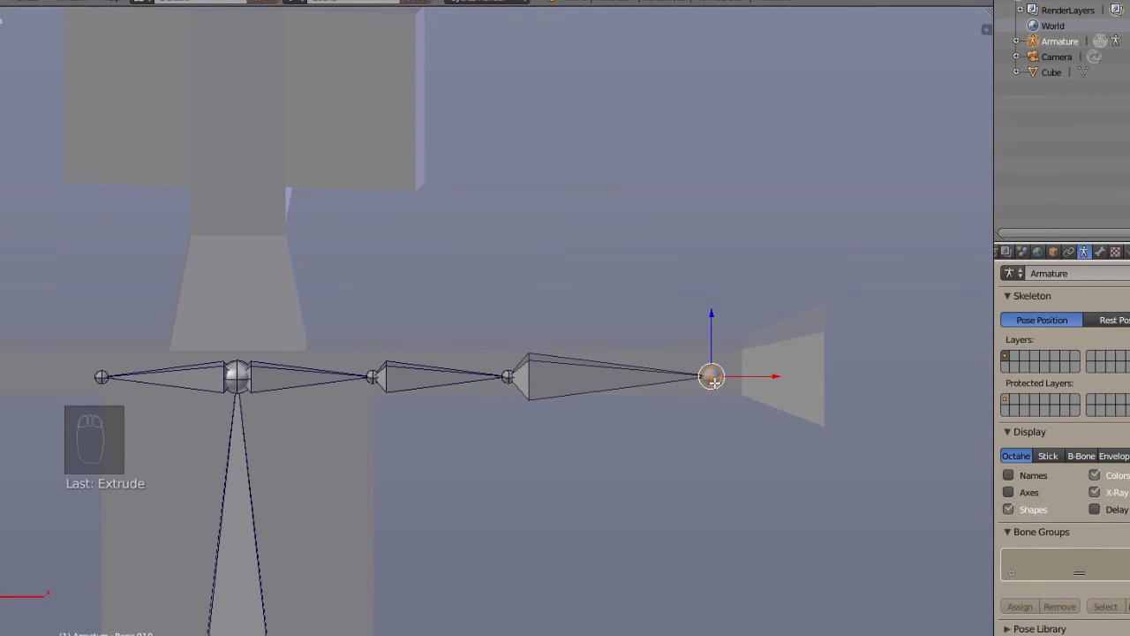
Step: Extrude a short hand bone along the X axis from the wrist joint into the flared hand
key("e")
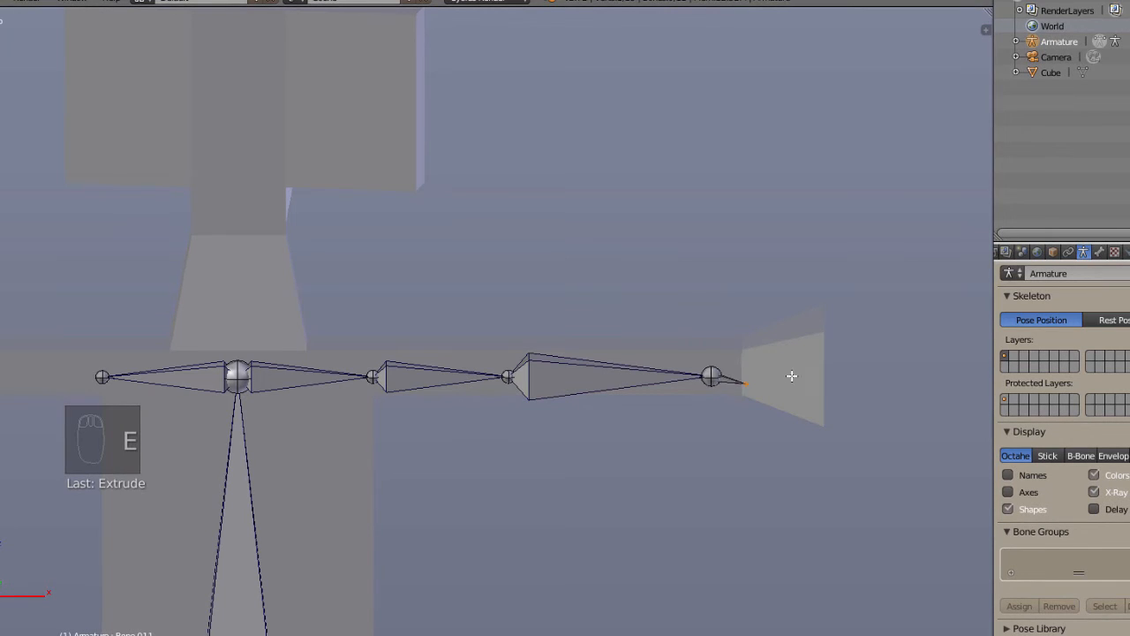
key("x")
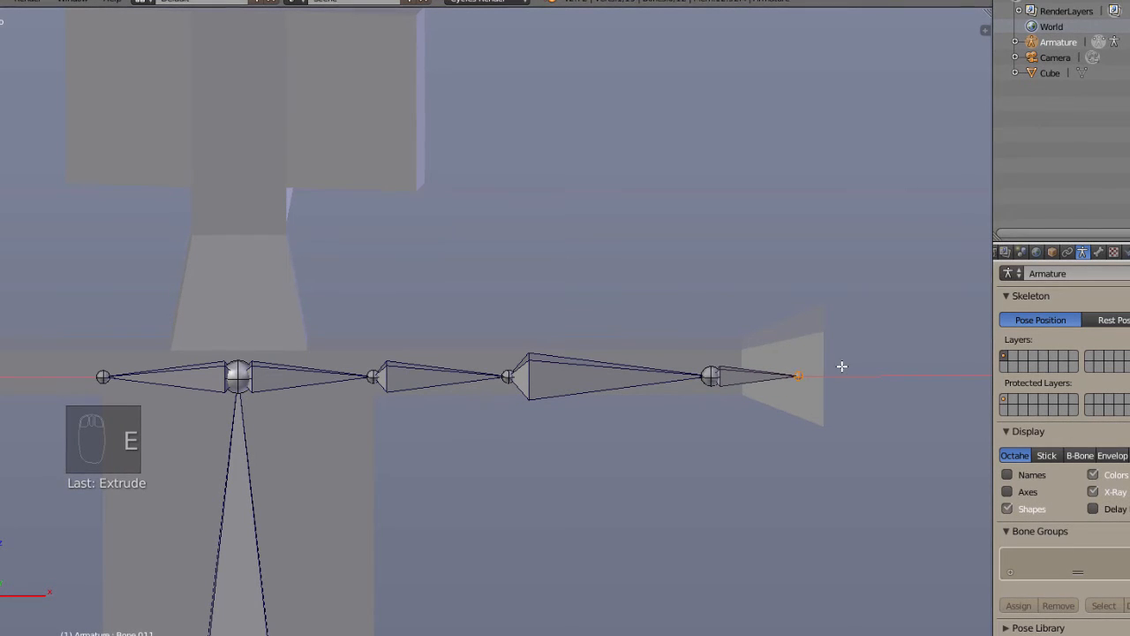
left_click(842, 372)
scroll(802, 327, "down", 3)
middle_click_drag(415, 419, 672, 448, "shift")
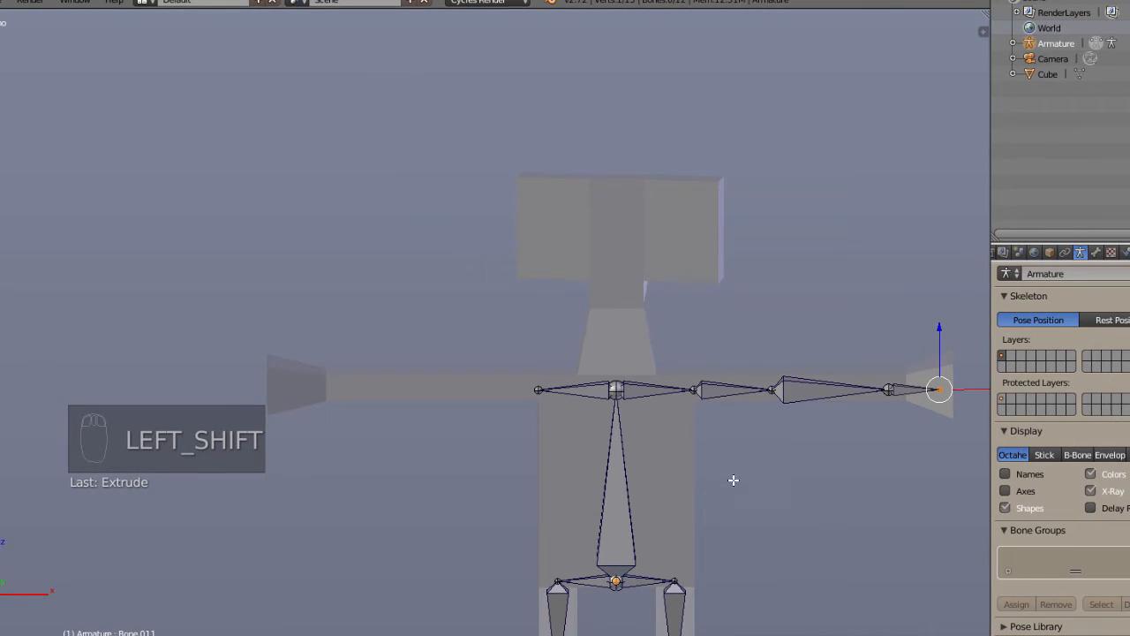
Step: Extrude an upper arm bone along negative X from the outer joint of the negative-X shoulder bone
scroll(727, 424, "up", 3)
right_click(488, 396)
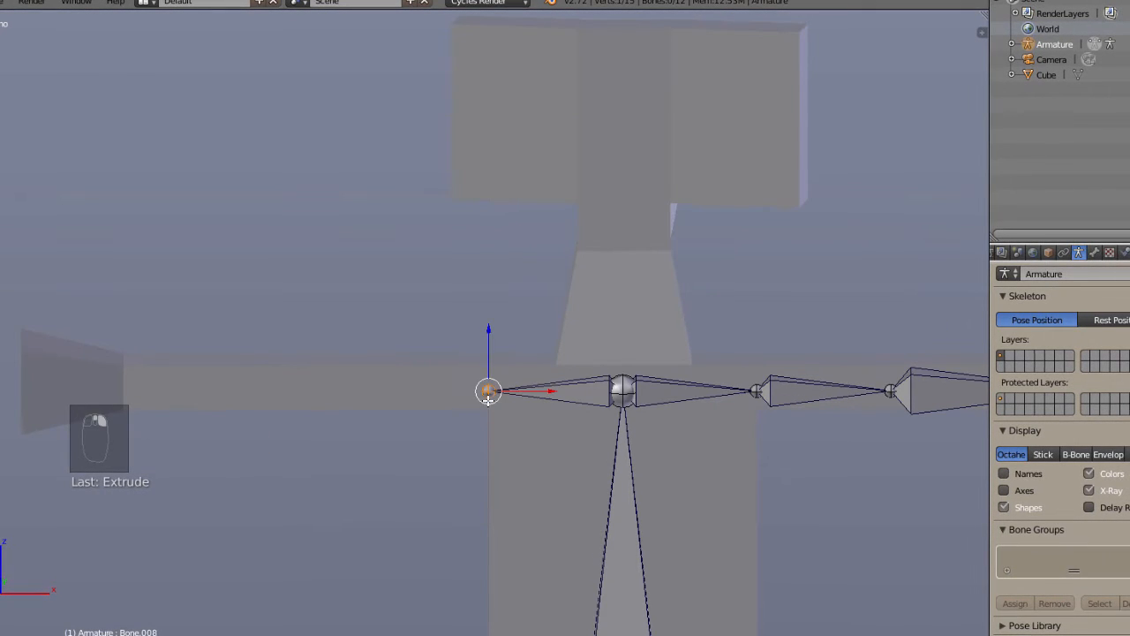
scroll(488, 396, "down", 2)
key("e")
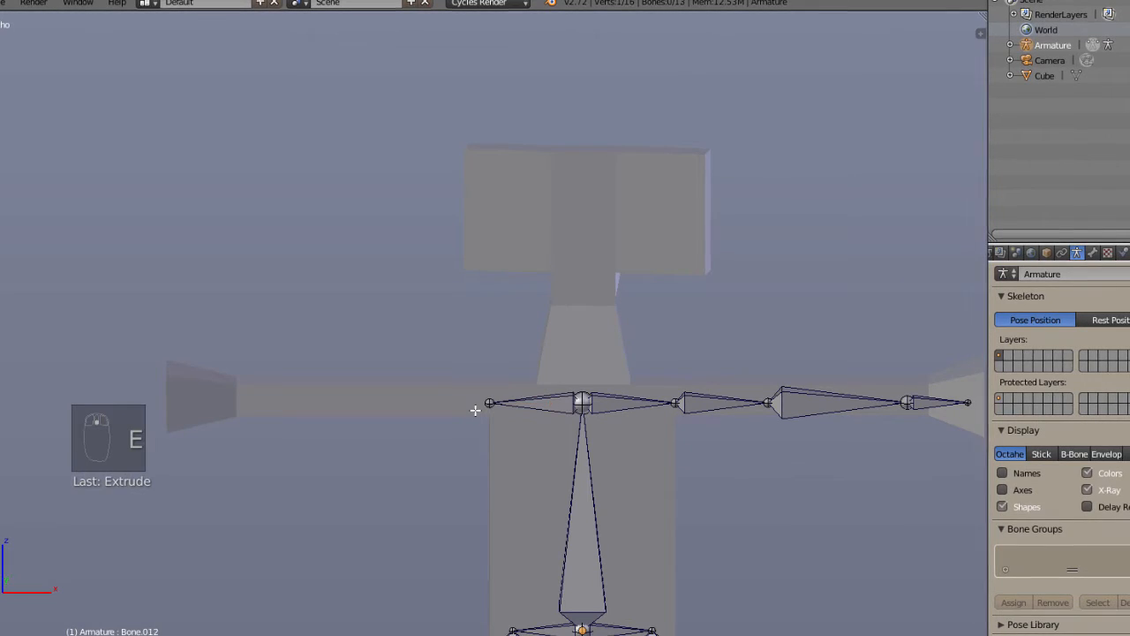
key("x")
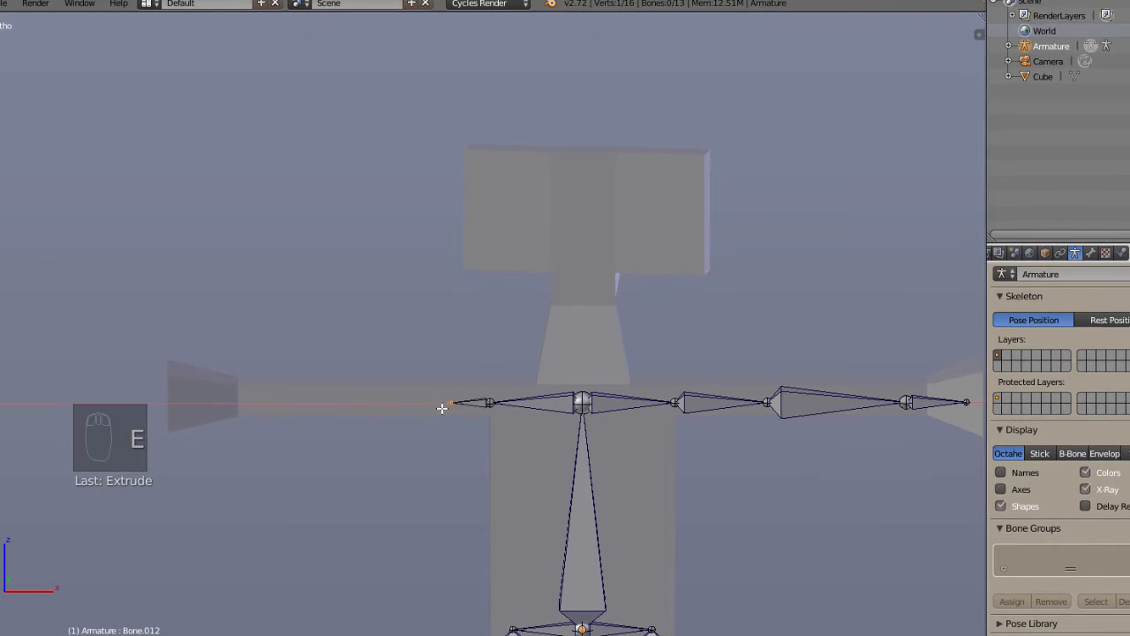
left_click(441, 406)
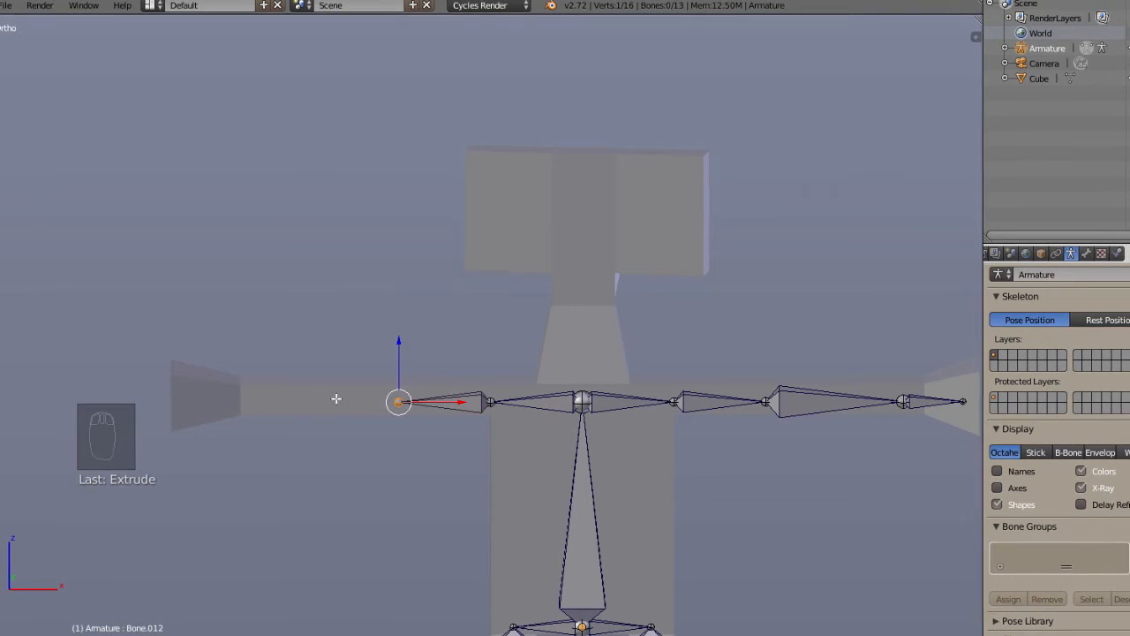
Step: Extrude a forearm bone along negative X from the end of that upper arm bone to just before the flared hand
key("e")
key("x")
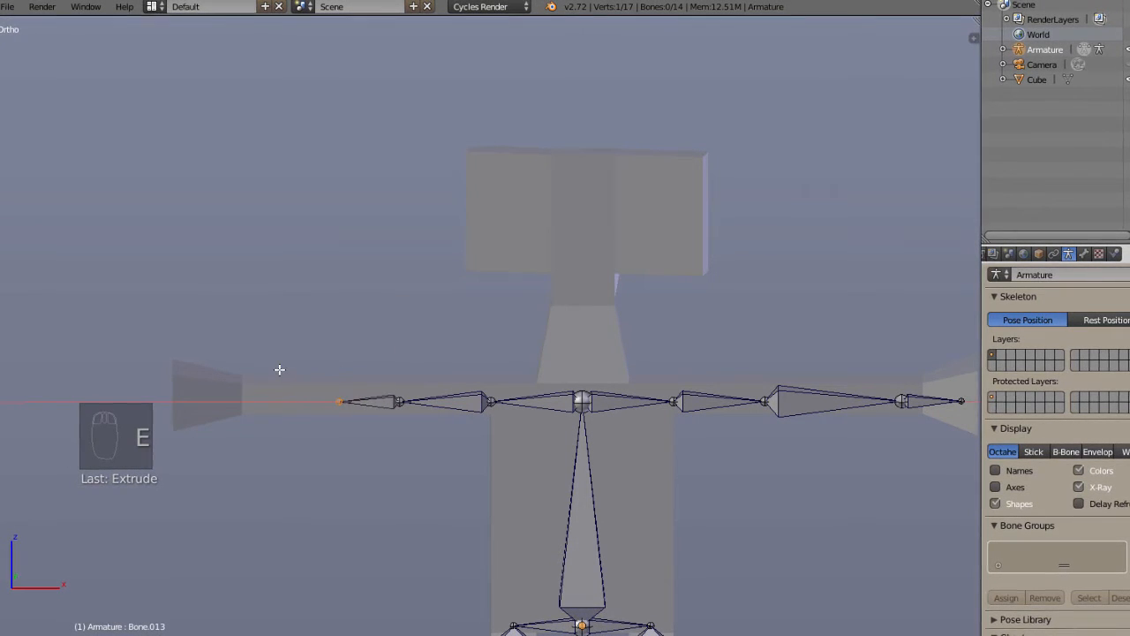
left_click(280, 369)
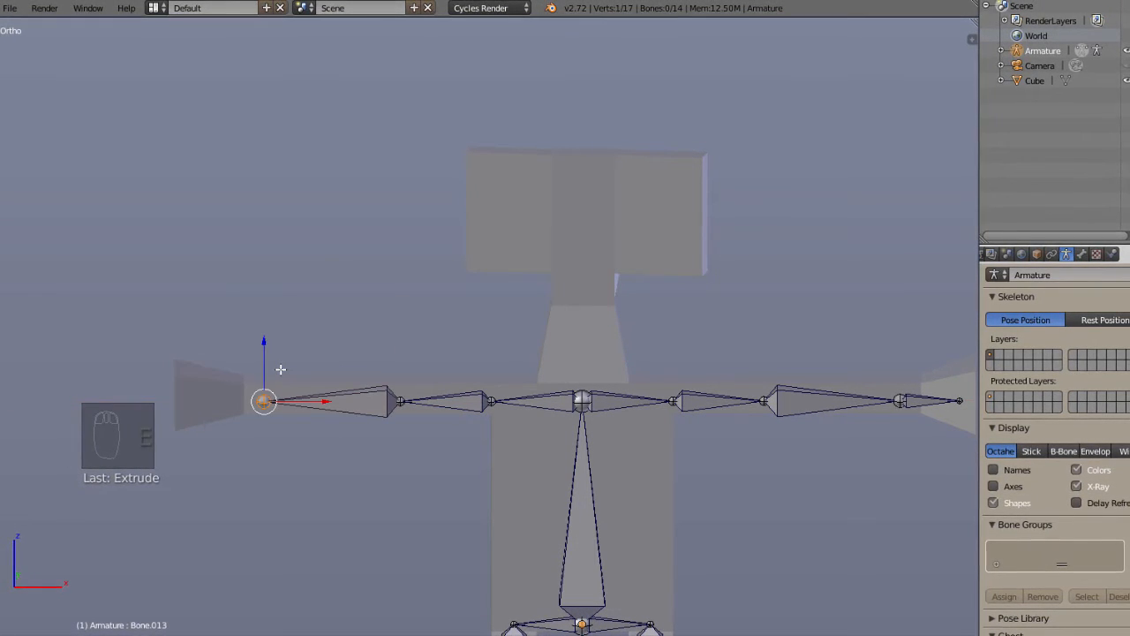
Step: Extrude a short hand bone along negative X from the wrist joint into the flared hand
key("e")
key("x")
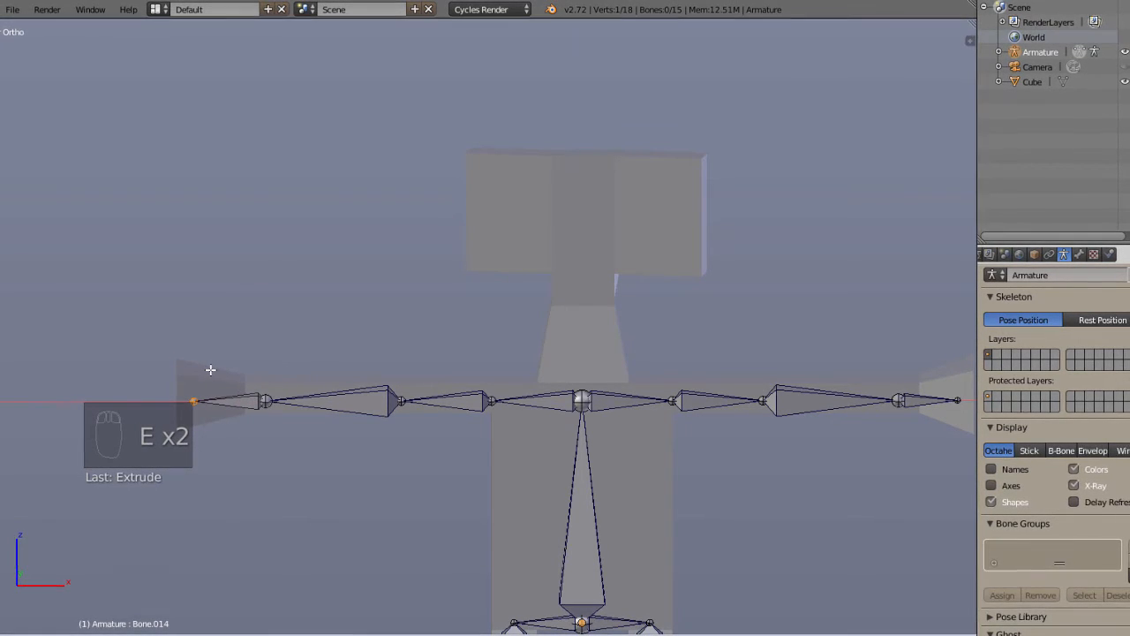
left_click(210, 370)
Step: Extrude a neck bone about 0.4 long upward along Z from the torso bone's upper joint
scroll(521, 464, "down", 1)
scroll(585, 392, "up", 2)
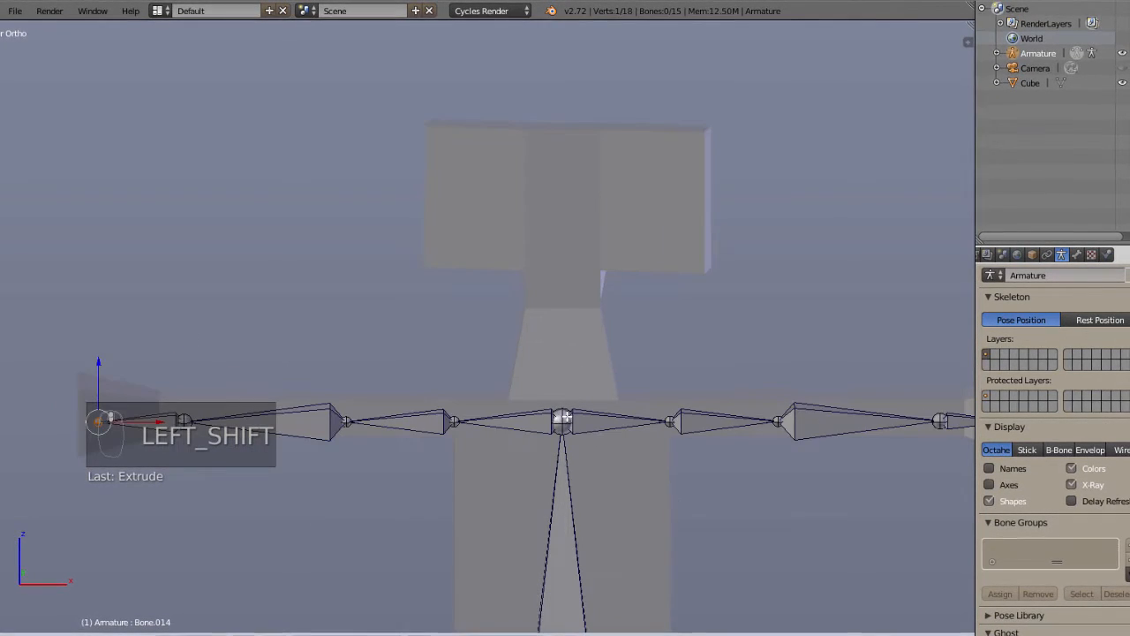
right_click(562, 417)
scroll(574, 362, "up", 3)
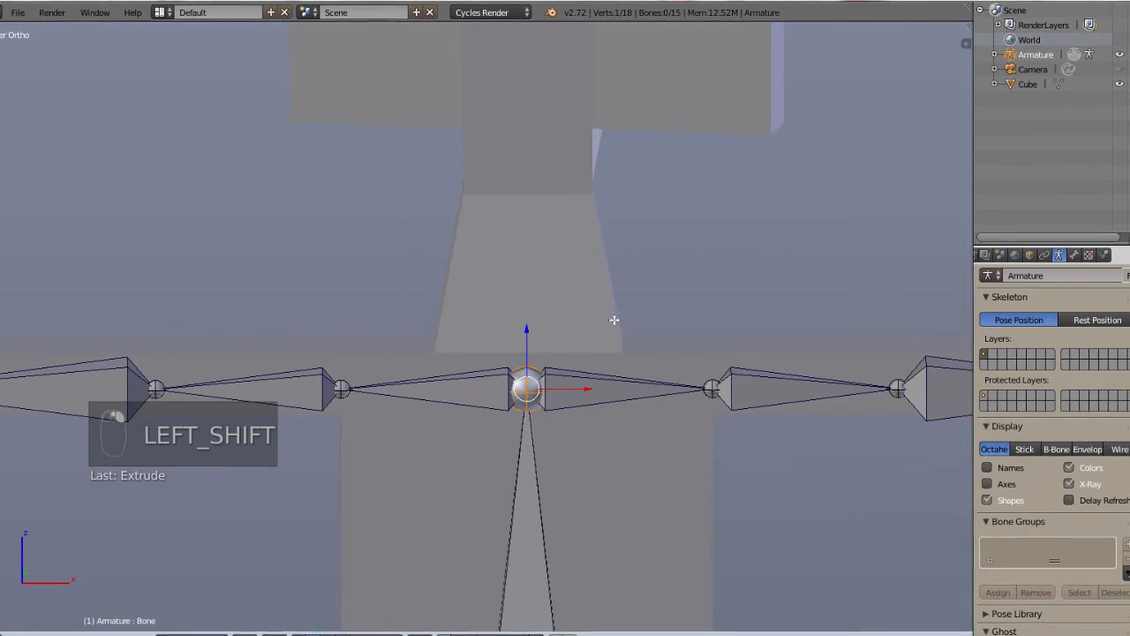
middle_click_drag(632, 329, 638, 424, "shift")
key("e")
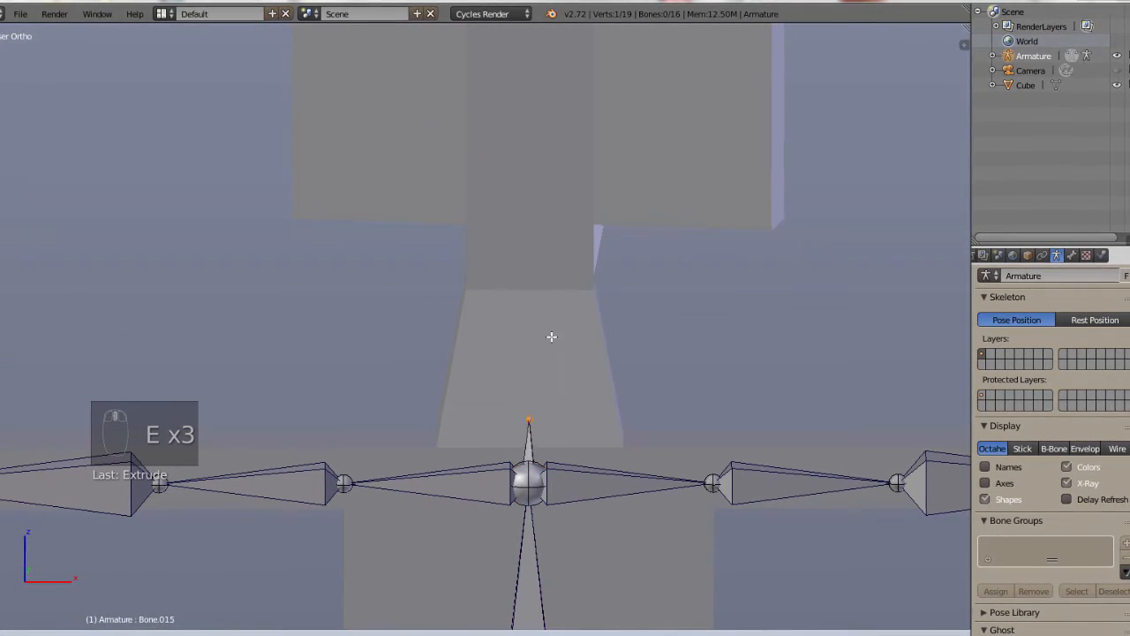
key("z")
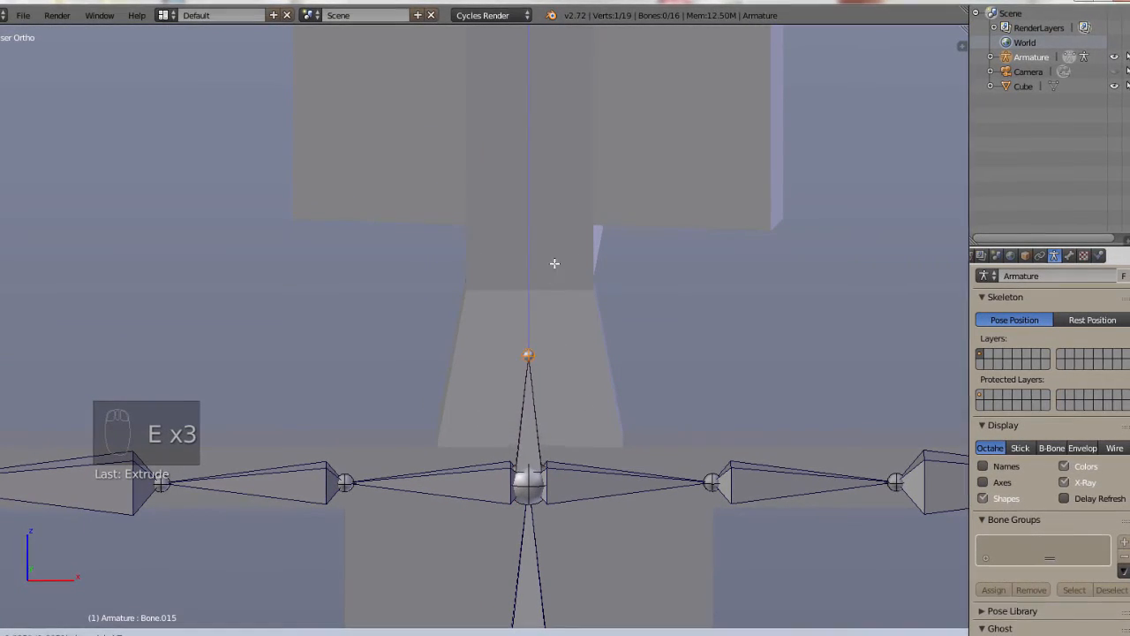
left_click(560, 218)
Step: Extrude a head bone about 0.64 long upward along Z from the top of the neck bone
scroll(560, 219, "down", 2)
middle_click_drag(620, 194, 573, 273, "shift")
key("e")
key("e")
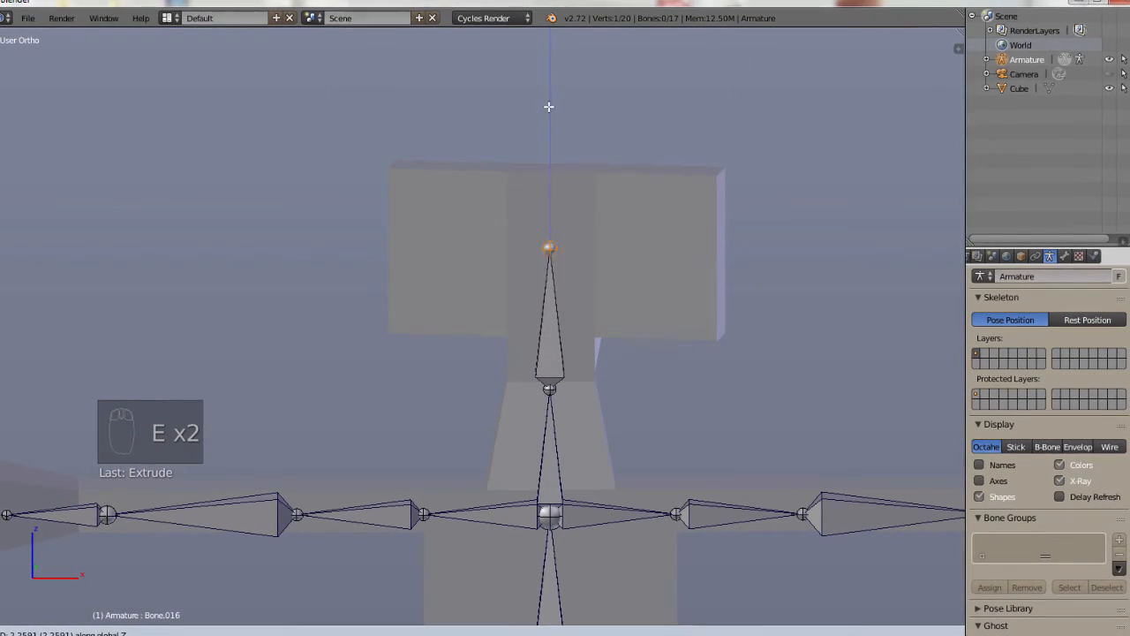
left_click(546, 81)
scroll(579, 333, "down", 4)
scroll(784, 512, "down", 4)
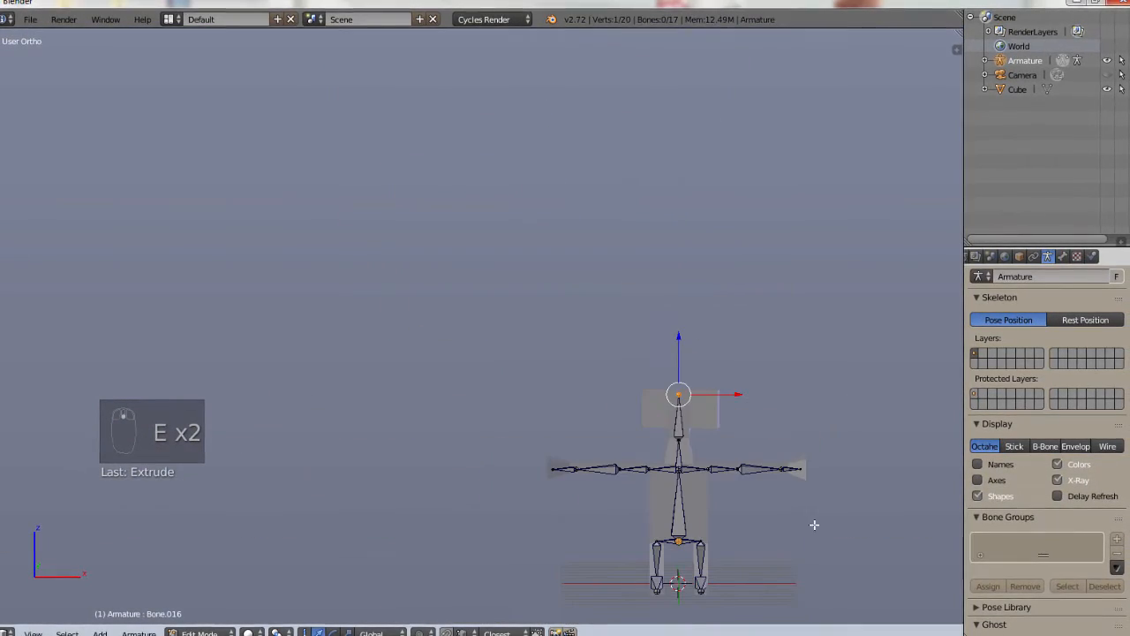
middle_click_drag(814, 524, 732, 514)
scroll(727, 530, "up", 2)
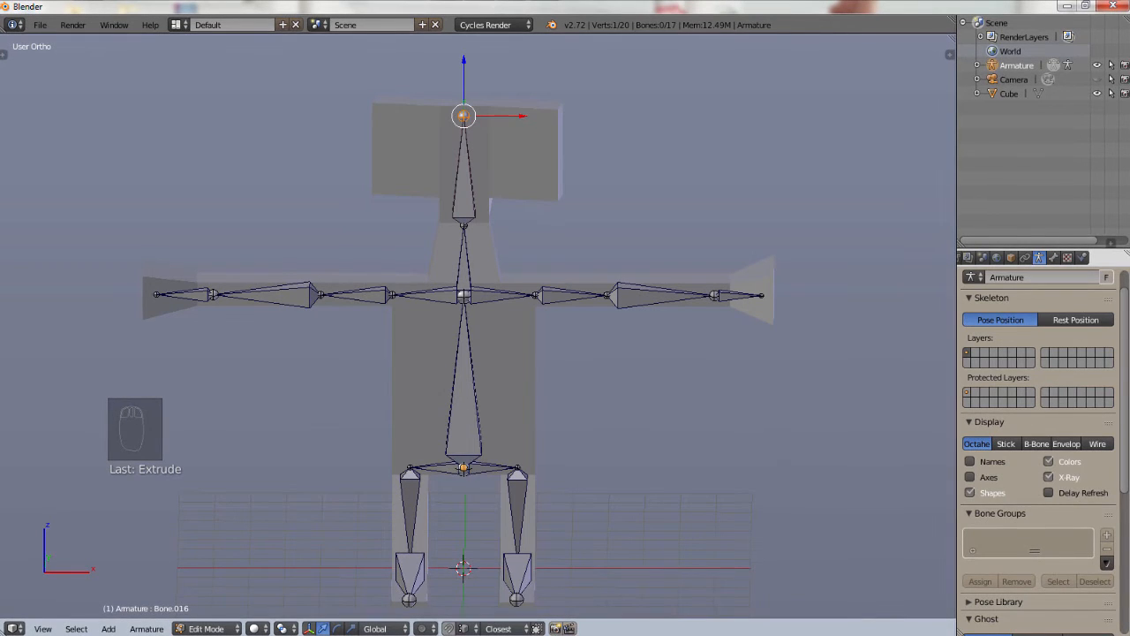
Step: Select only the central torso bone and rename it Spine
key("a")
key("a")
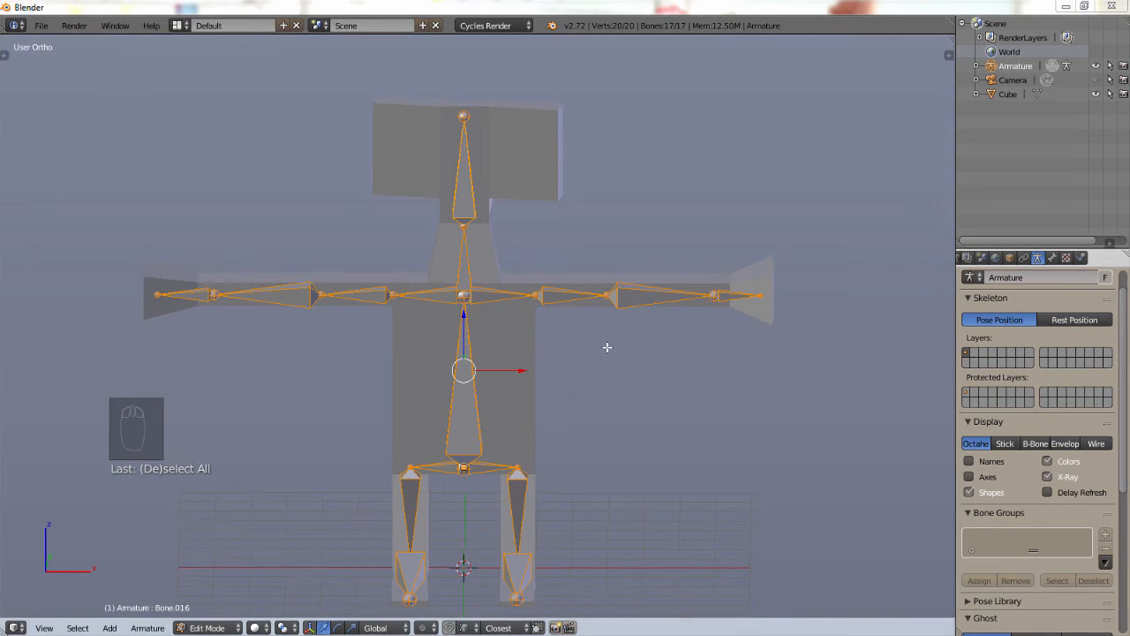
right_click(462, 406)
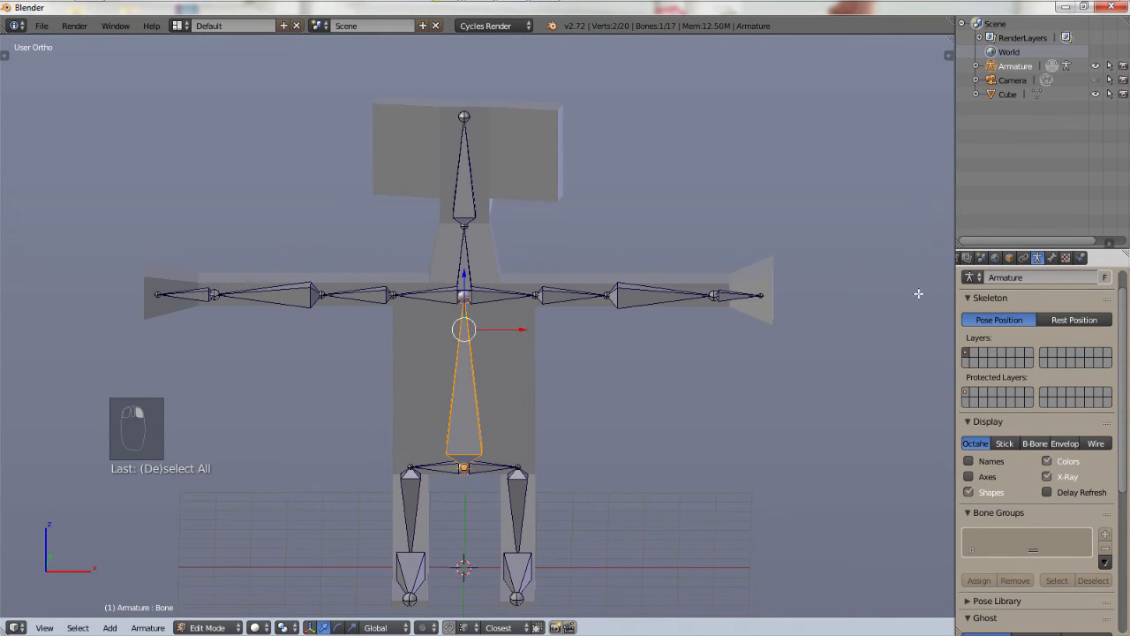
left_click(1051, 256)
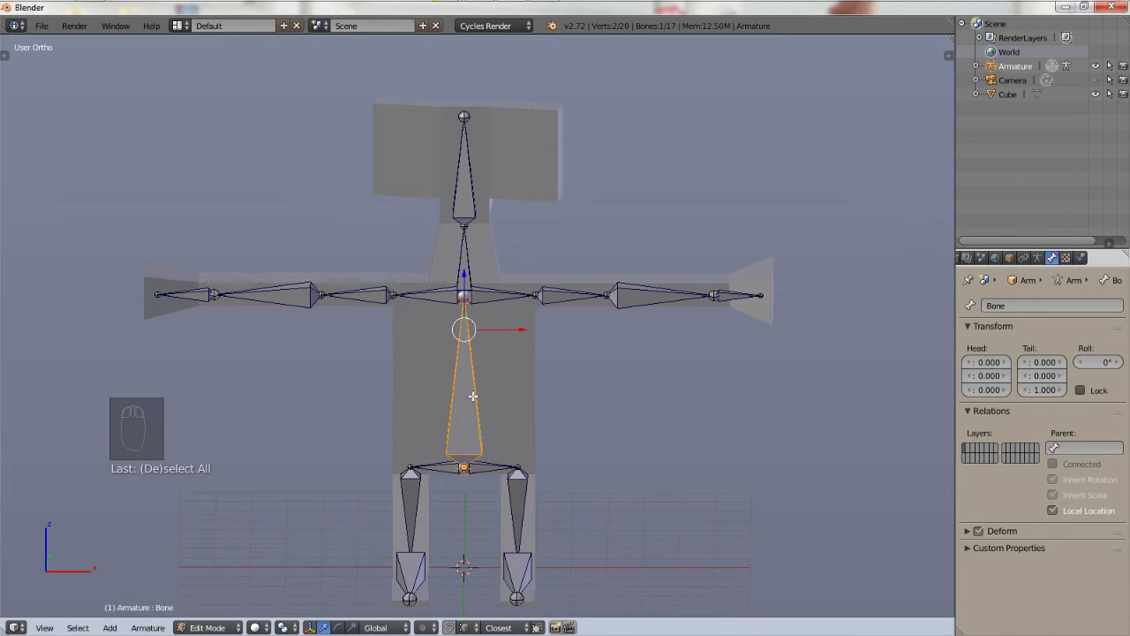
left_click(1026, 306)
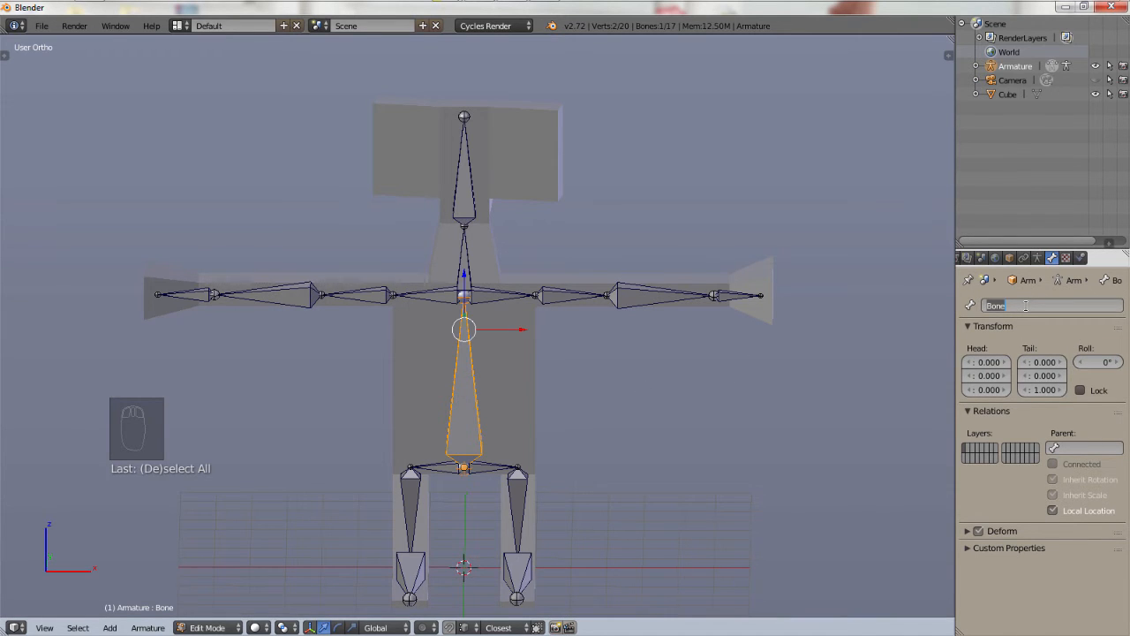
type("Spine")
key("Return")
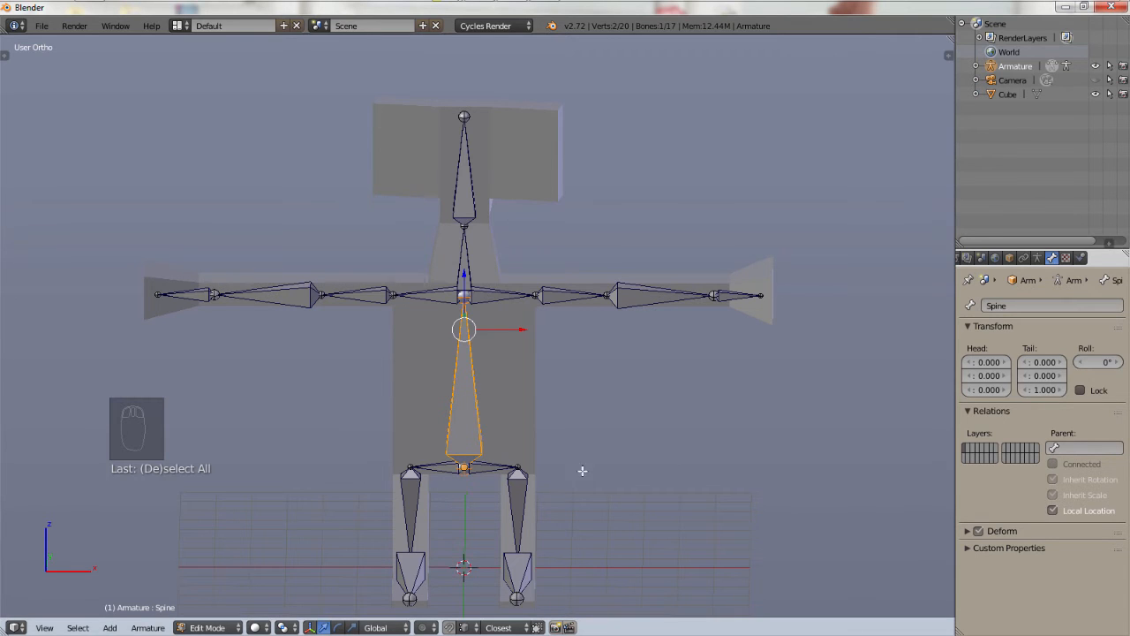
Step: Rename the hip bone on the positive-X side as Hip.L
right_click(491, 471)
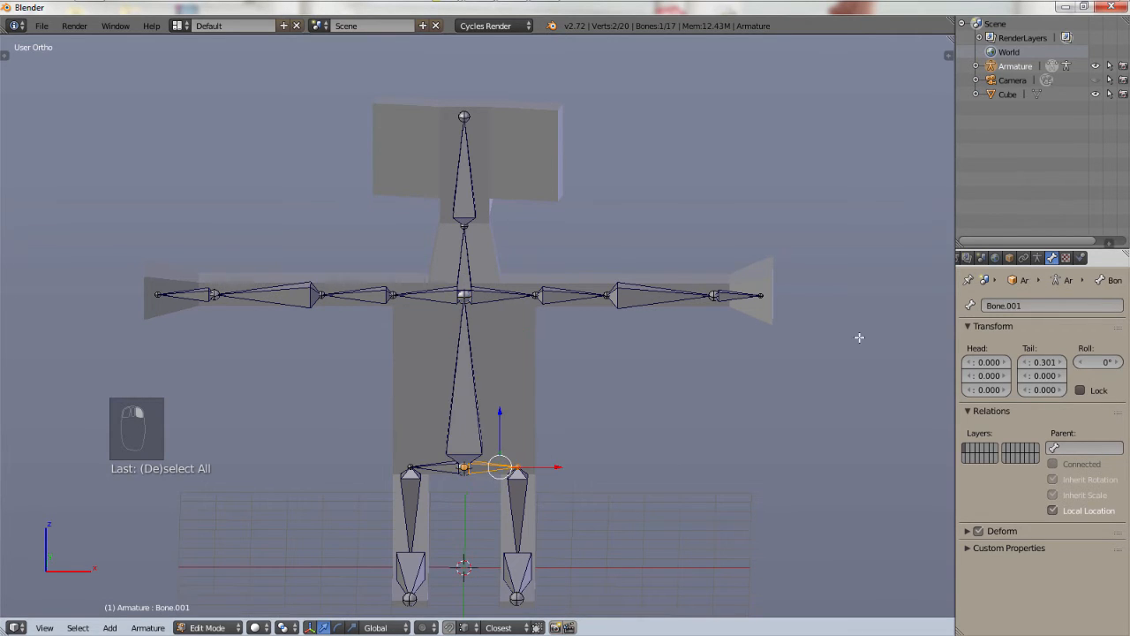
left_click(1037, 302)
type("Hip.")
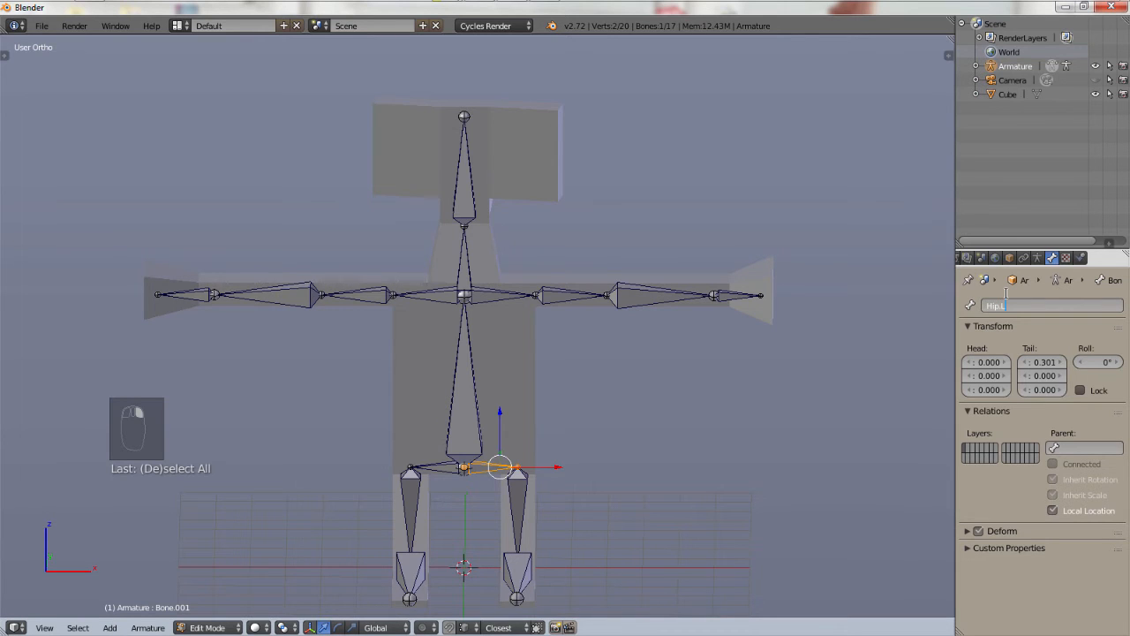
type("L")
key("Return")
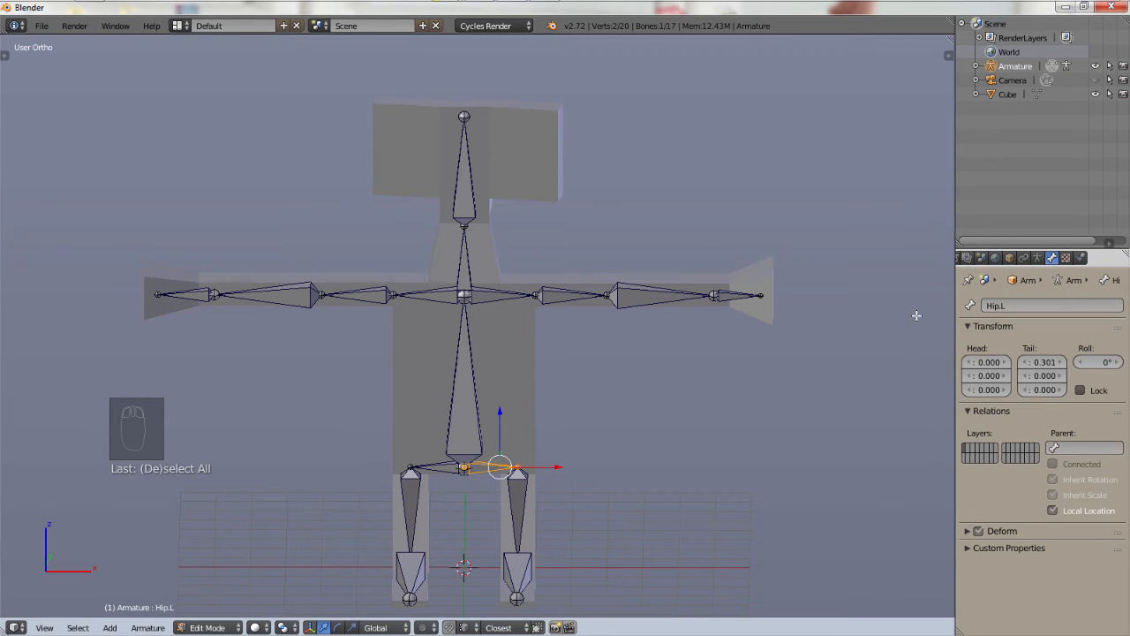
Step: Rename the hip bone on the negative-X side as Hip.R
right_click(439, 465)
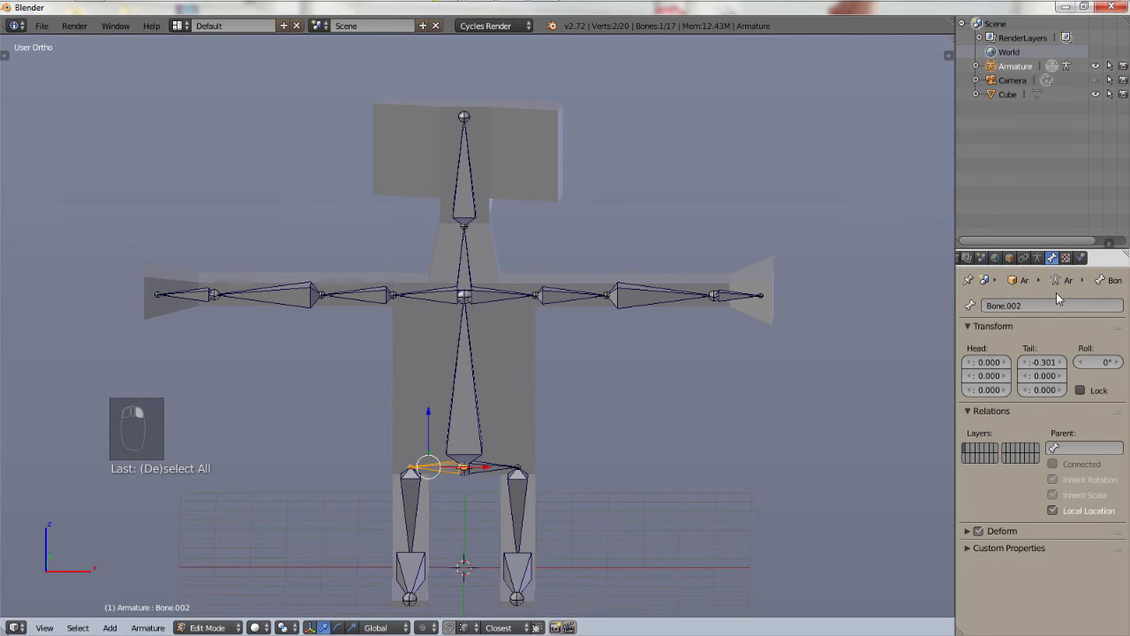
left_click(1051, 304)
type("Hip.R")
key("Return")
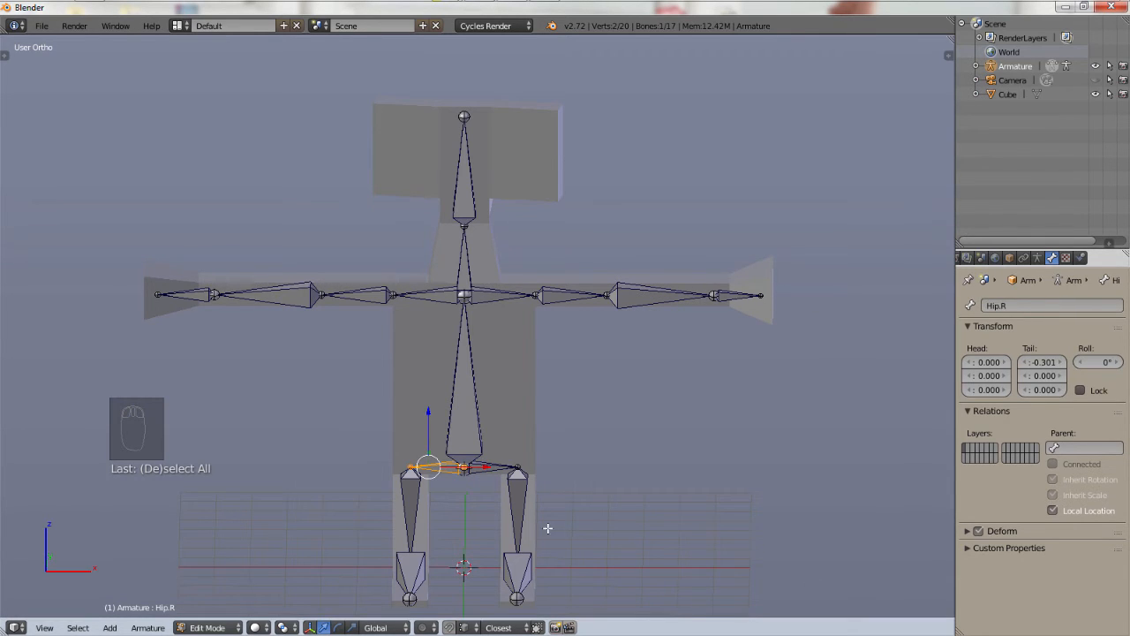
Step: Rename the leg bone on the positive-X side as Leg.L
right_click(524, 494)
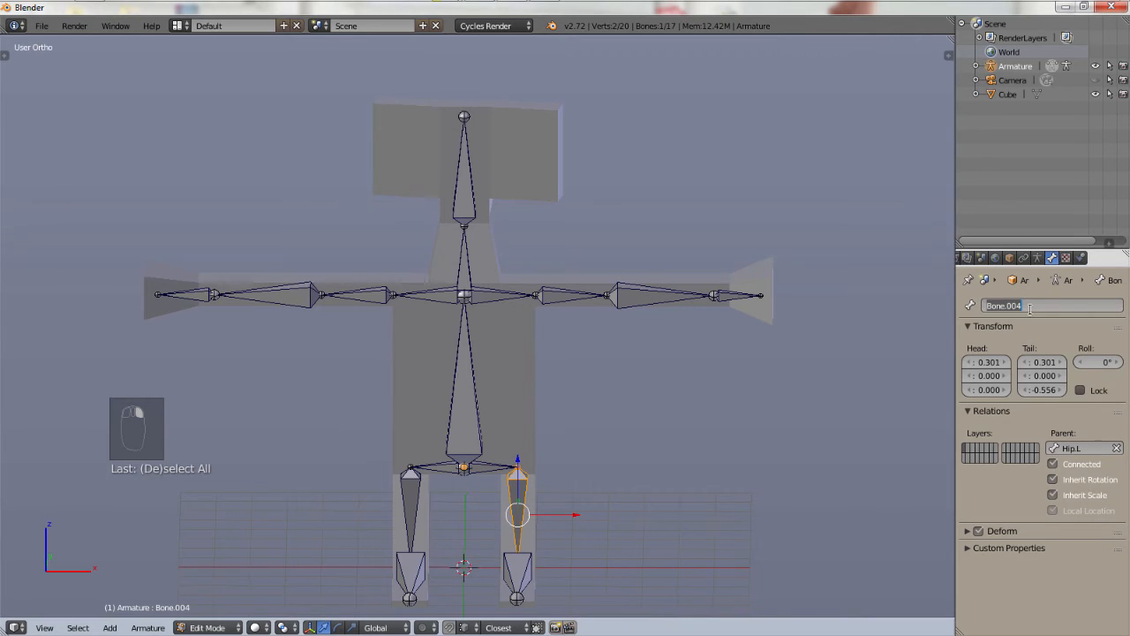
type("Leg.L")
key("Return")
Step: Rename the positive-X foot bone as Foot.L and the negative-X foot bone as Foot.R
right_click(517, 575)
left_click_drag(1027, 305, 872, 308)
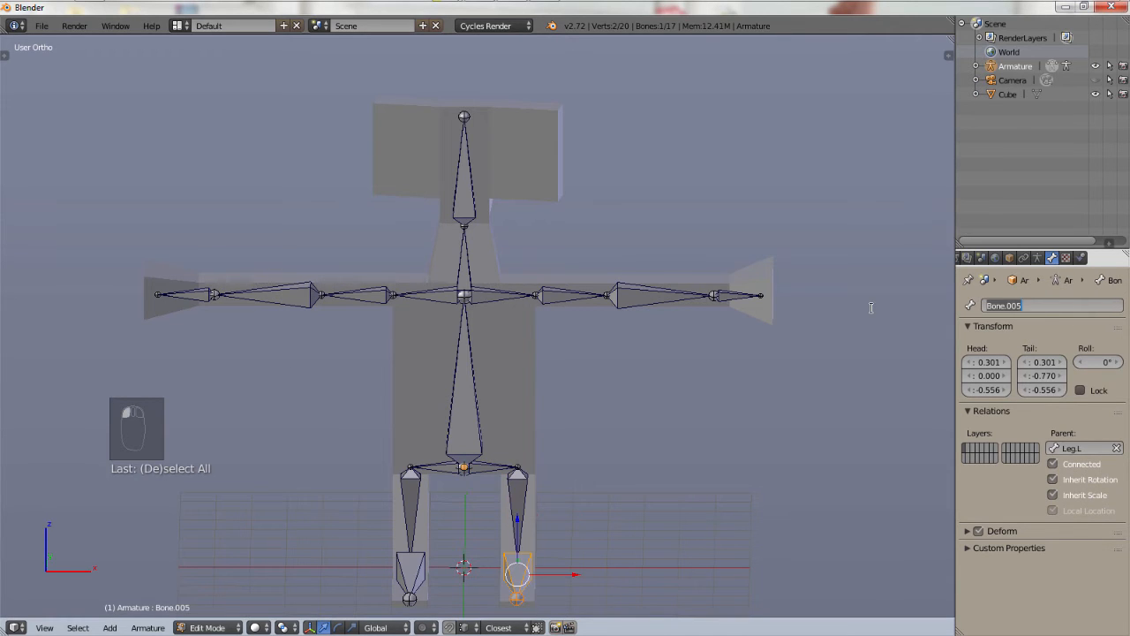
type("Foot.")
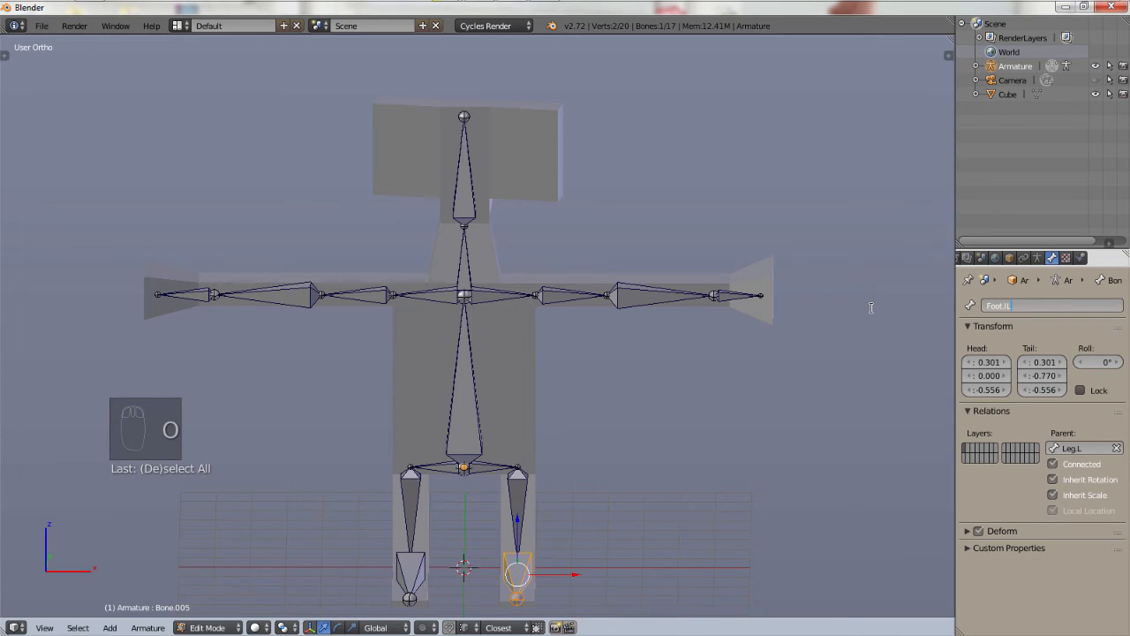
right_click(410, 574)
key("Return")
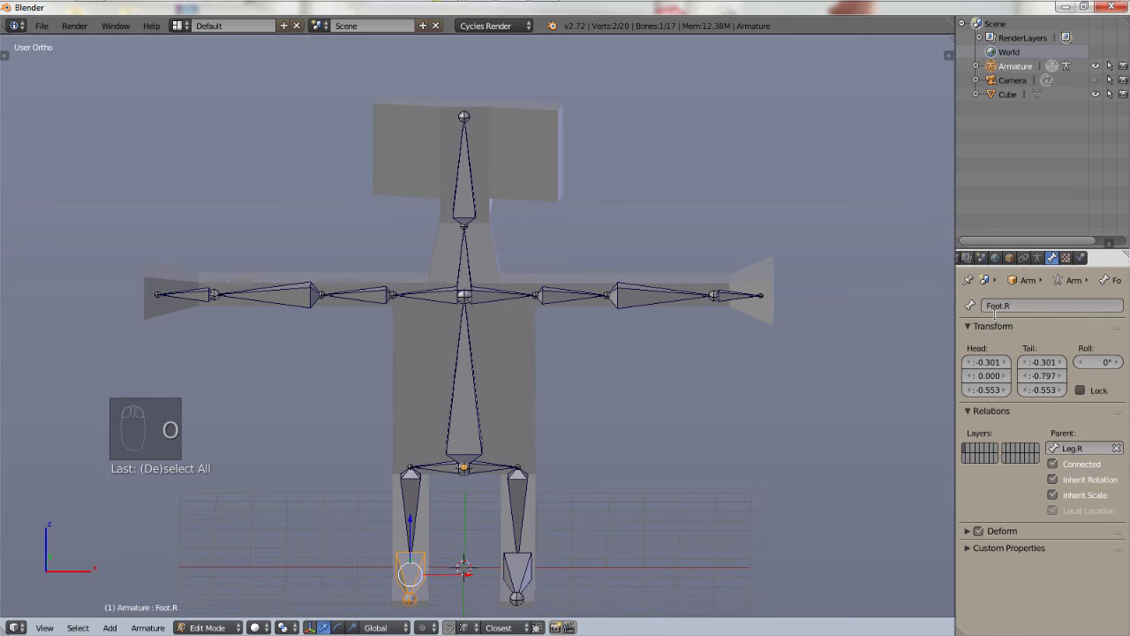
Step: Rename the shoulder bone on the positive-X side as Shoulder.L
right_click(579, 298)
right_click(515, 293)
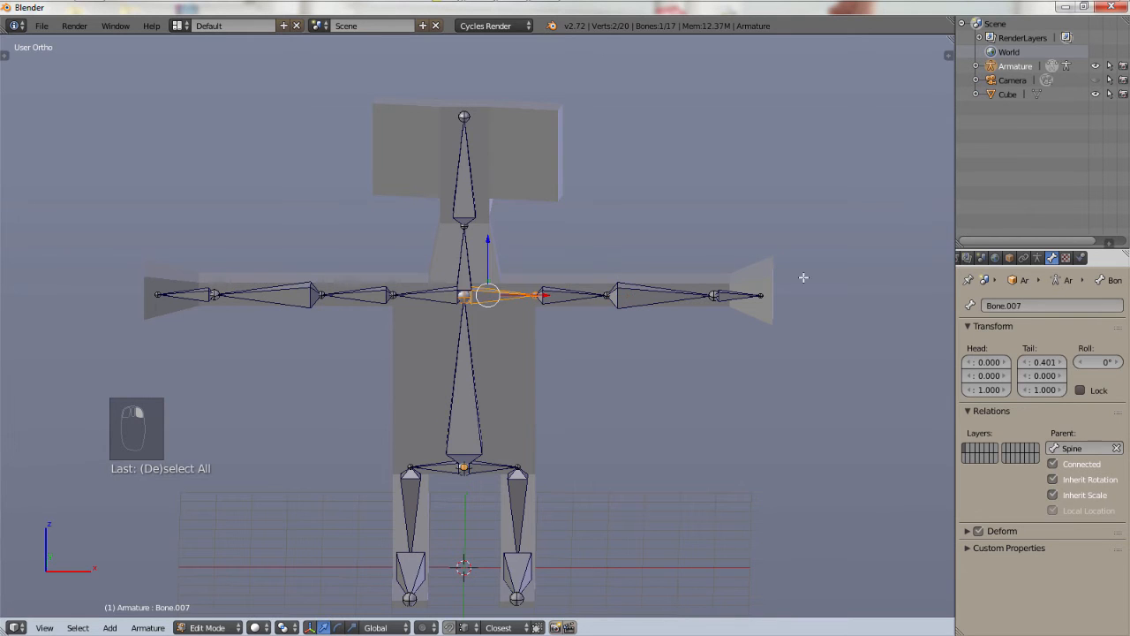
left_click(1034, 302)
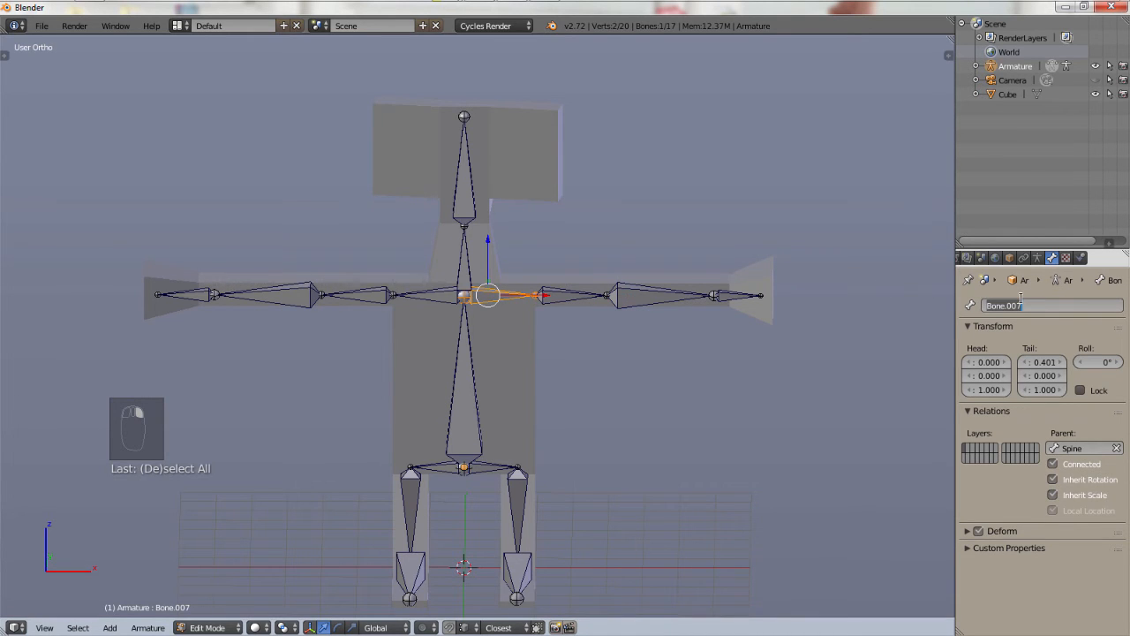
type("Sh")
type("oulder.L")
key("Return")
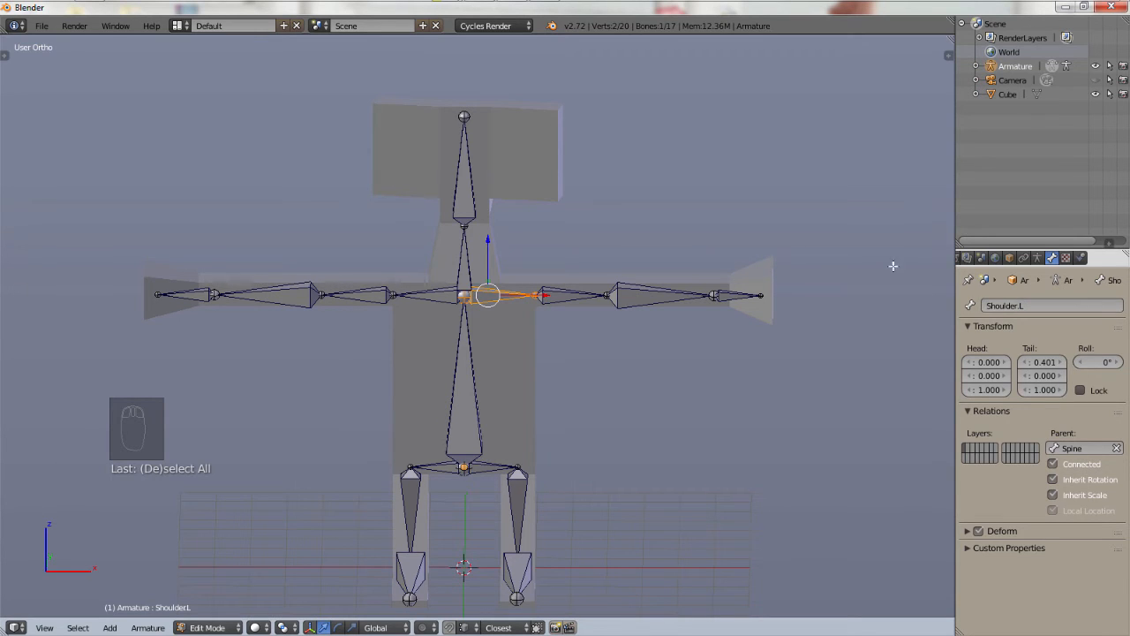
Step: Rename the forearm bone on the positive-X side as LowerArm.L
right_click(715, 296)
right_click(700, 298)
left_click(1024, 305)
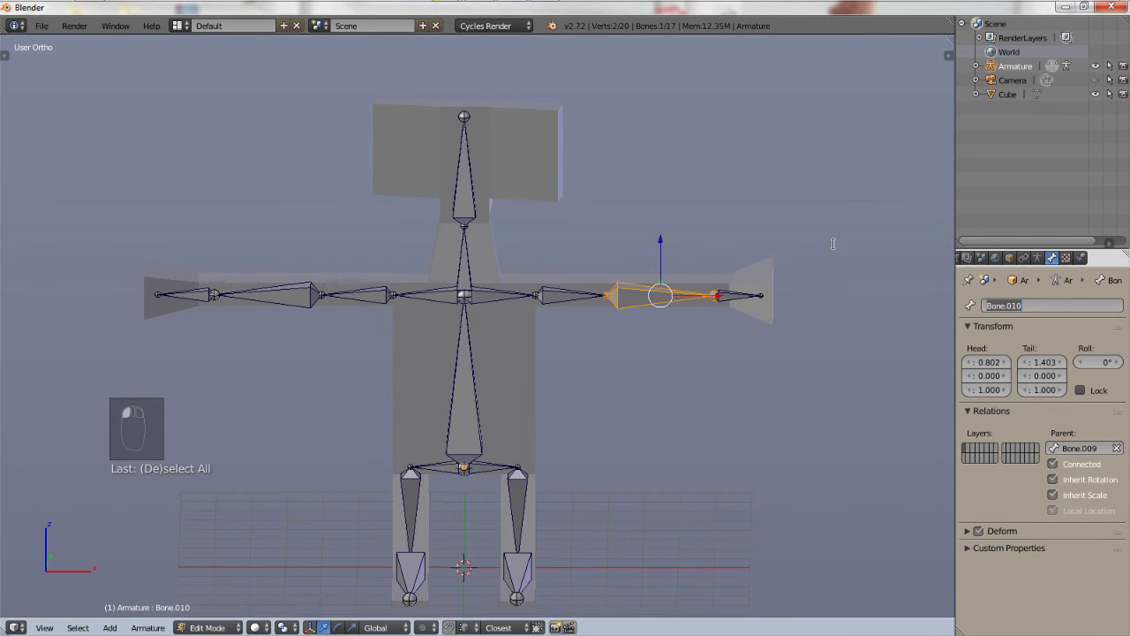
type("LowerArm.L")
key("Return")
Step: Rename the topmost bone, above the neck bone, as Head
scroll(718, 190, "down", 3)
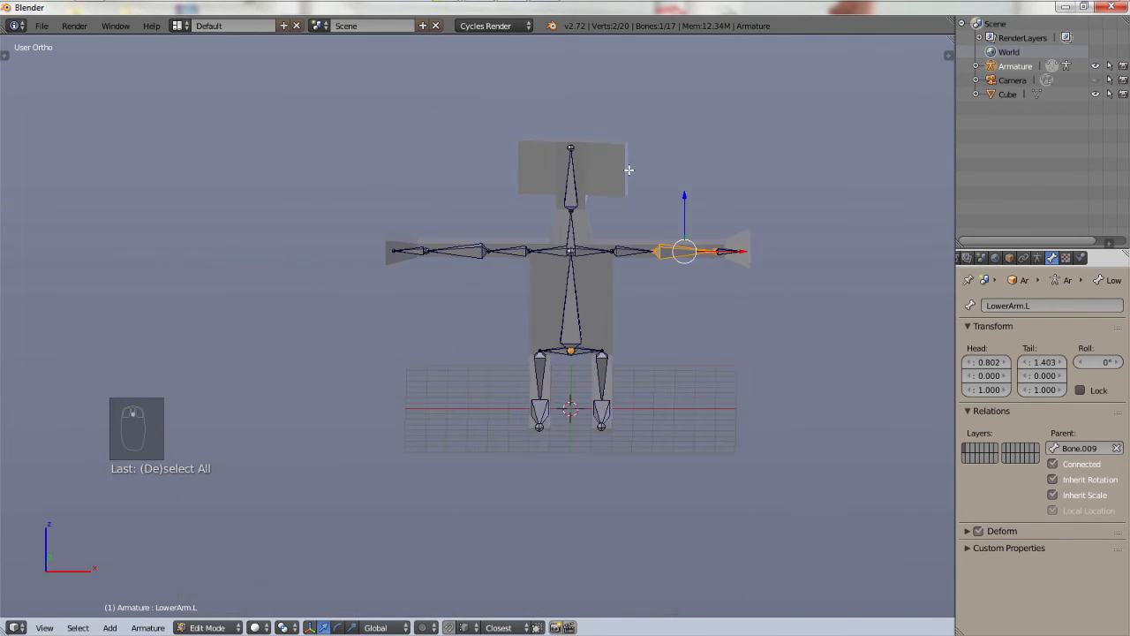
scroll(628, 173, "up", 3)
right_click(537, 192)
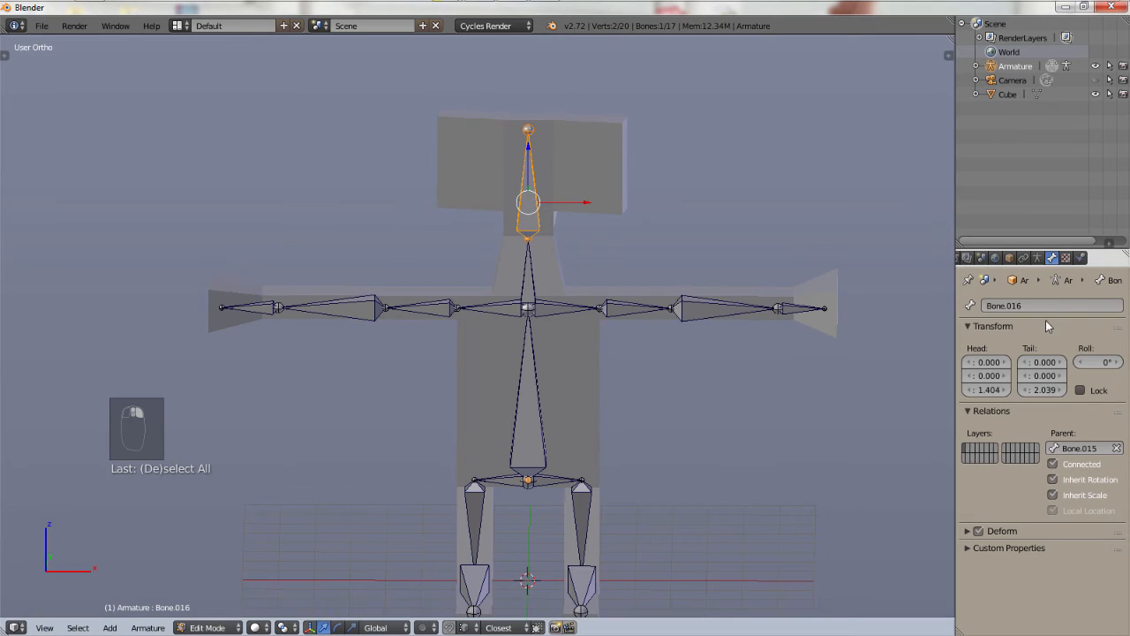
left_click(1041, 305)
type("Head")
key("Return")
scroll(848, 190, "down", 1)
scroll(853, 217, "down", 2)
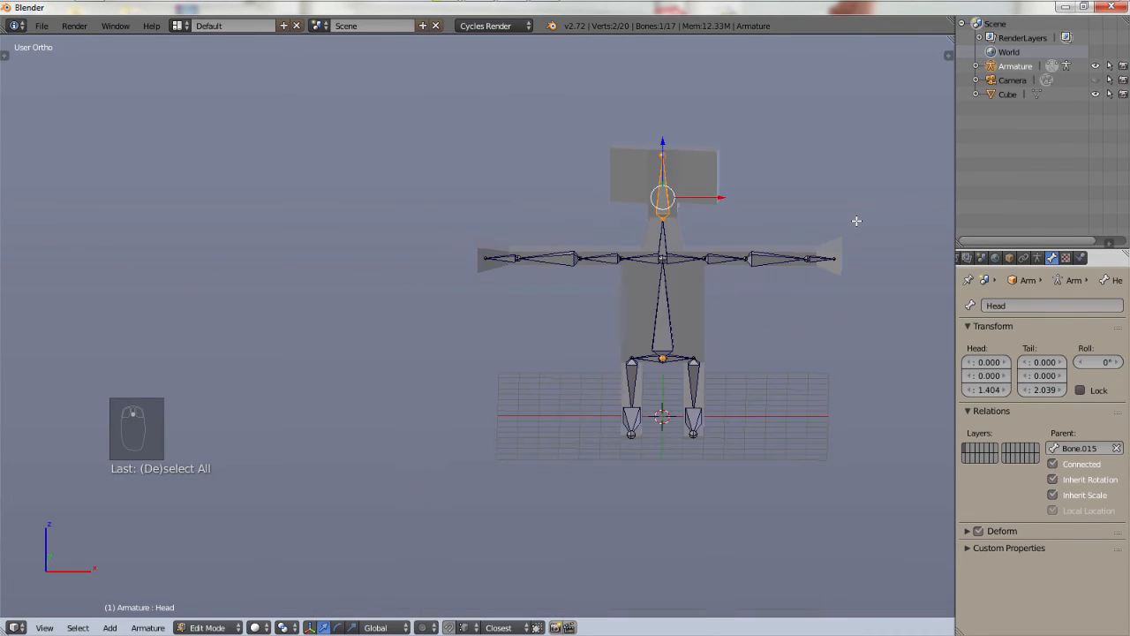
Step: Parent the Cube mesh to the armature with automatic weights
scroll(807, 233, "up", 2)
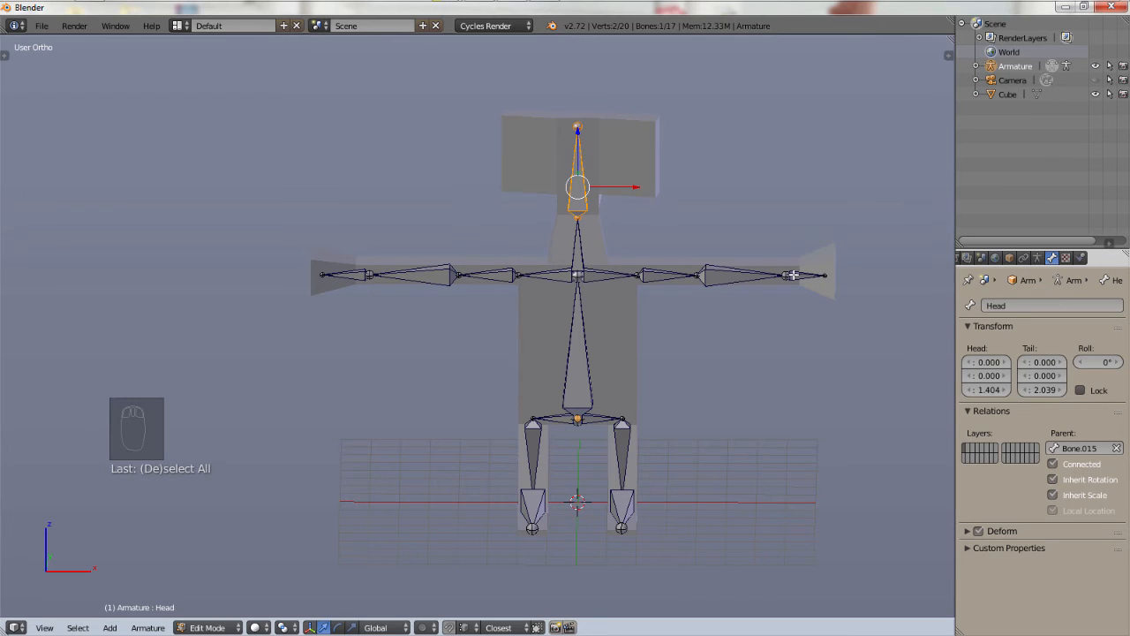
scroll(744, 253, "up", 2)
key("a")
key("a")
key("a")
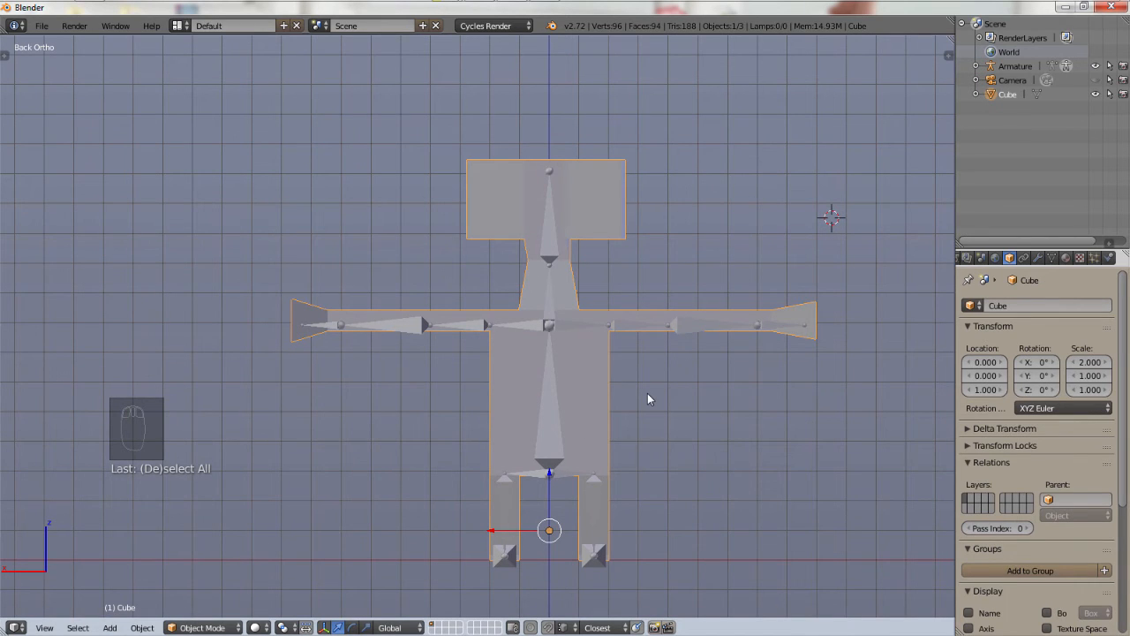
left_click(1014, 68, "shift")
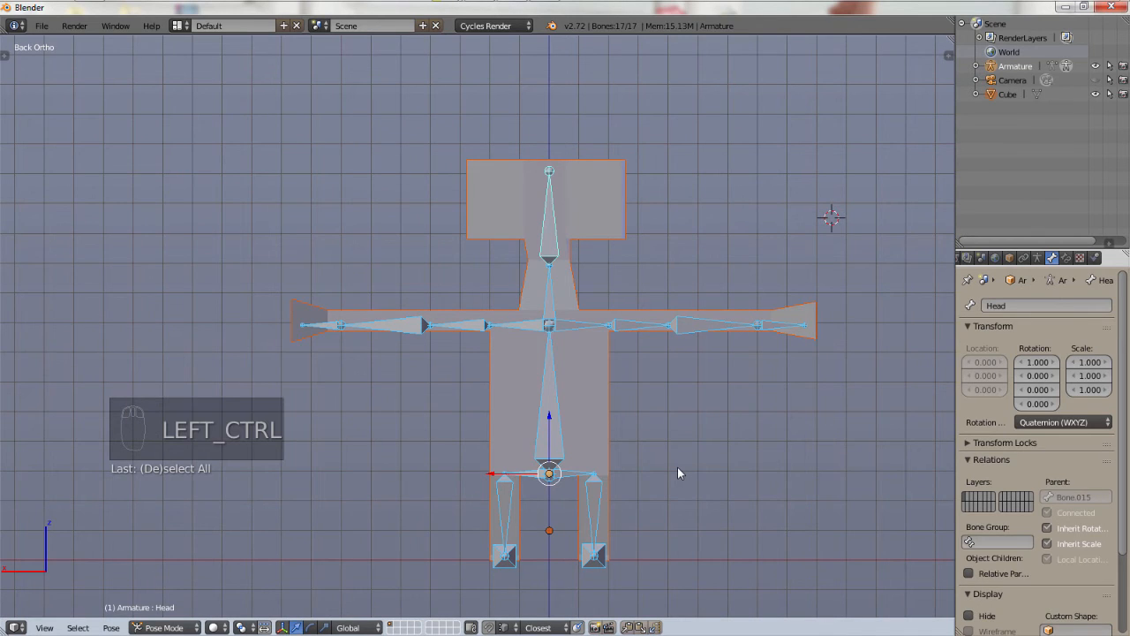
key("ctrl+p")
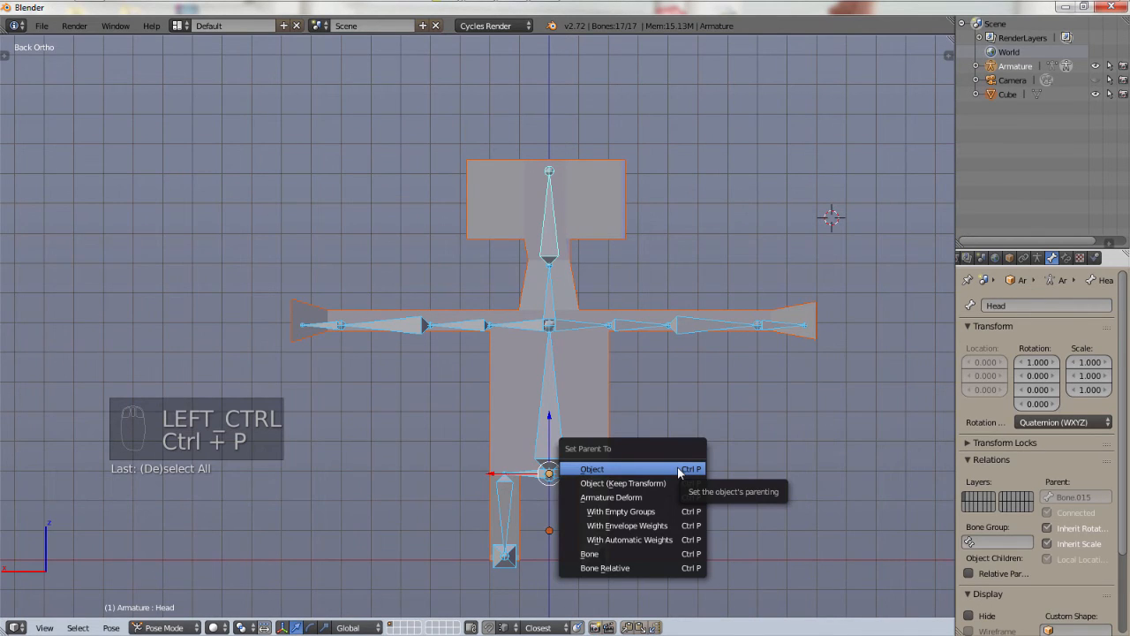
left_click(664, 539)
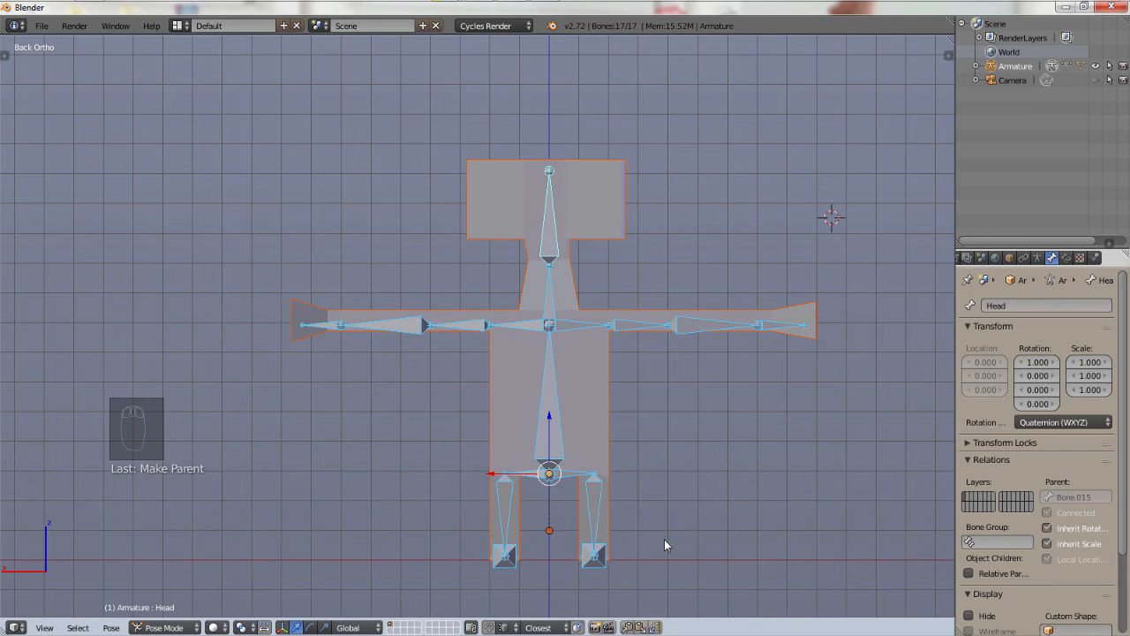
Step: Display the Cube mesh in Weight Paint mode and examine the Head bone's weights on the body
left_click(976, 66)
left_click(1016, 109)
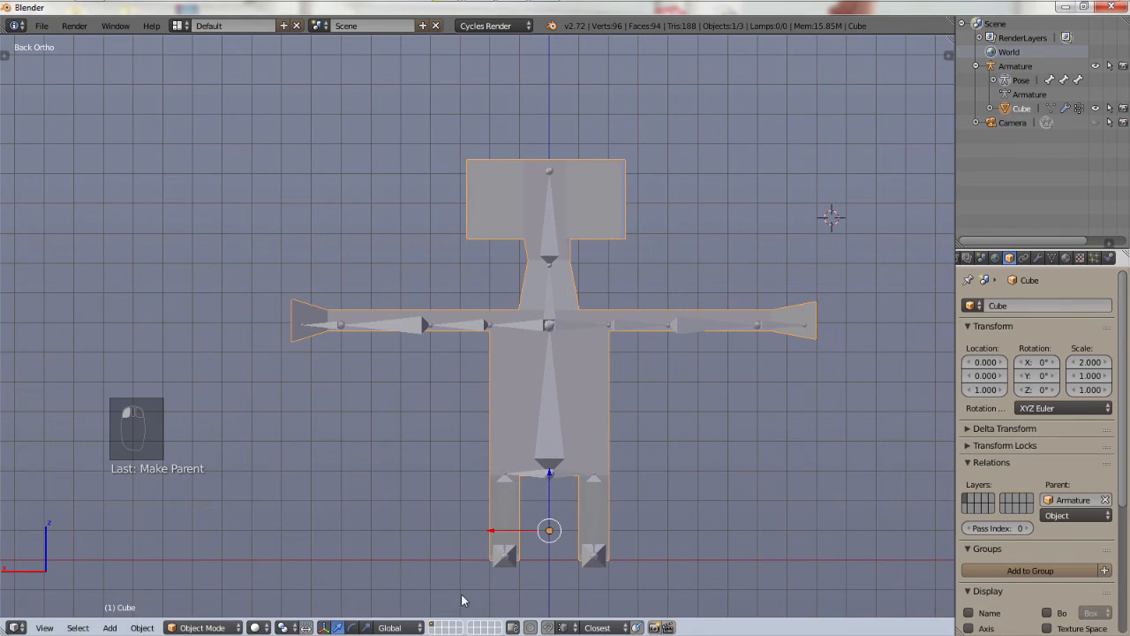
left_click(223, 628)
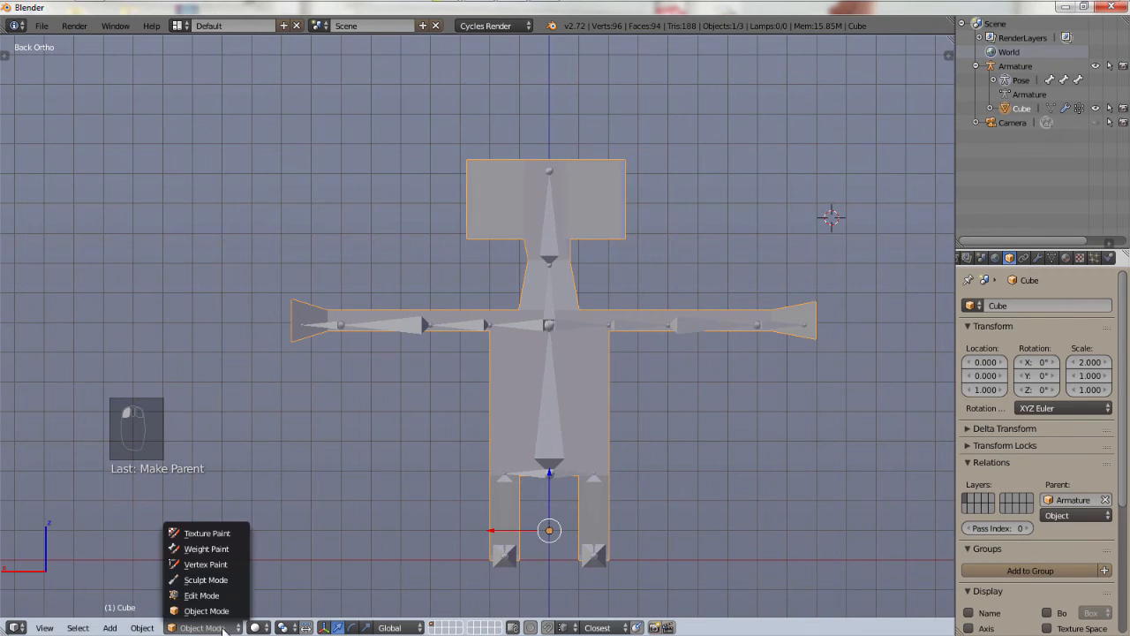
left_click(208, 548)
scroll(645, 406, "up", 2)
scroll(644, 407, "down", 2)
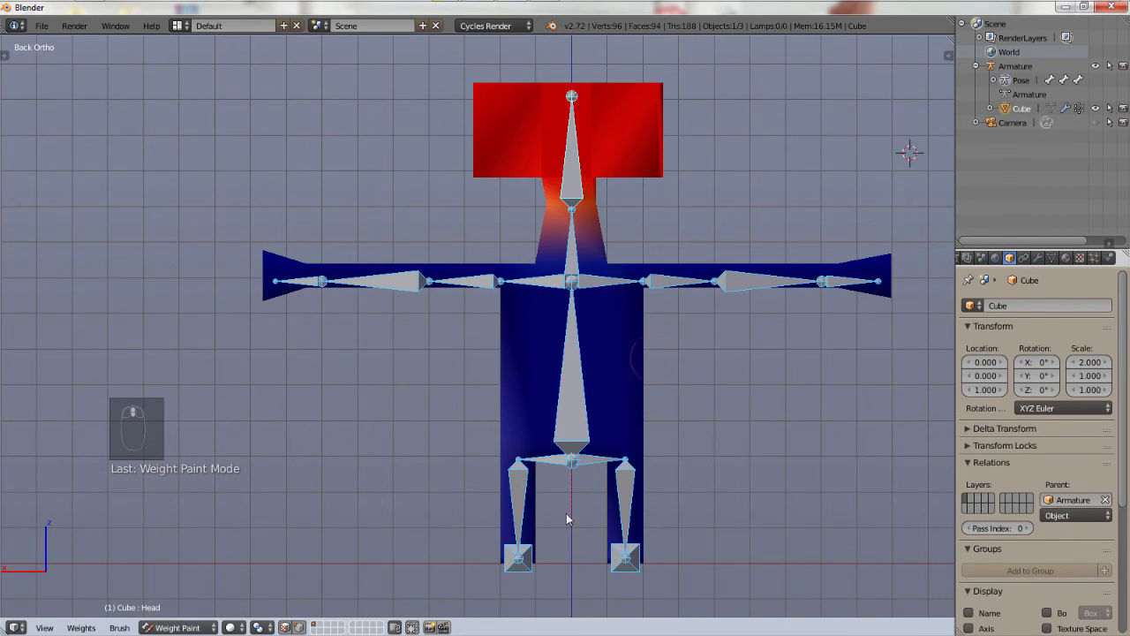
middle_click_drag(691, 435, 479, 425)
middle_click_drag(761, 413, 639, 423)
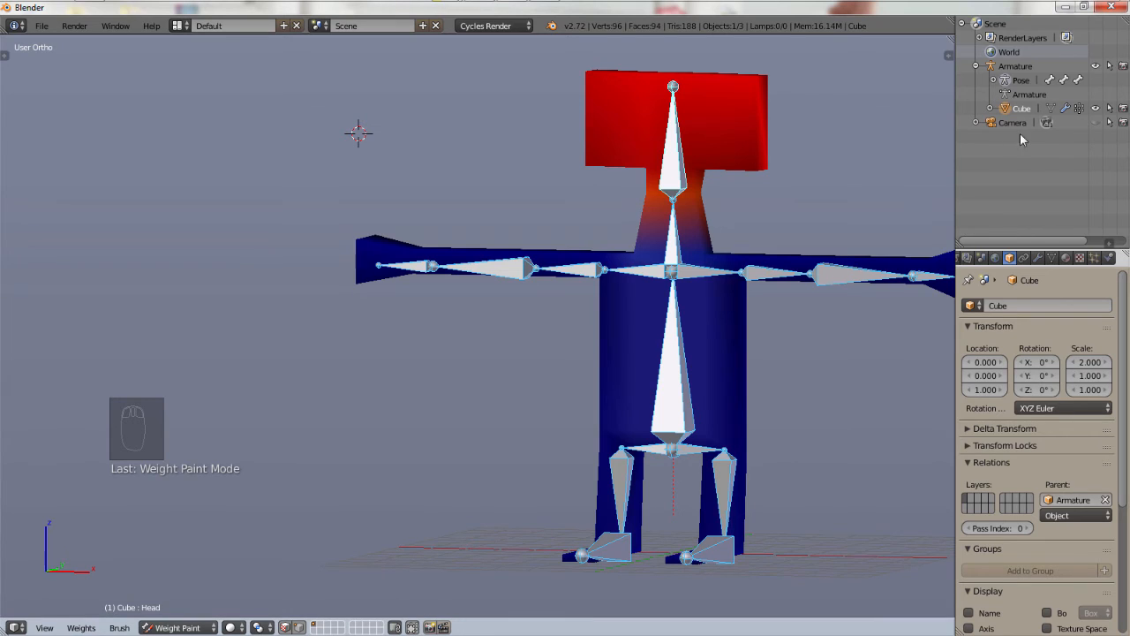
Step: Make the armature active and test the Head bone by rotating it about the global X axis, cancelling the rotation
left_click(1020, 71)
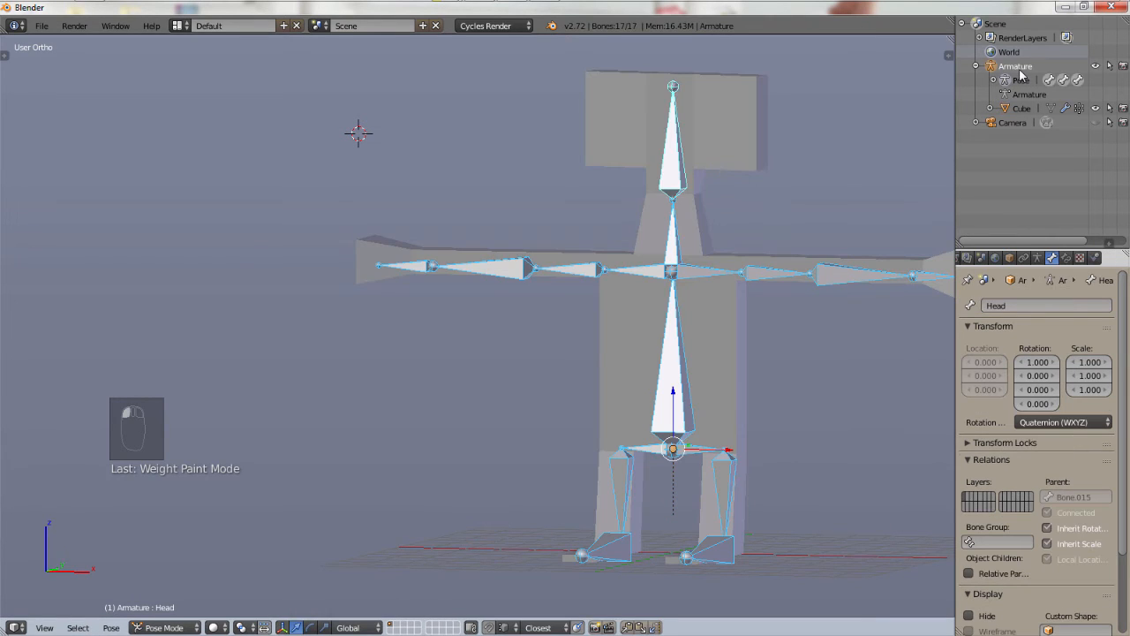
left_click(175, 627)
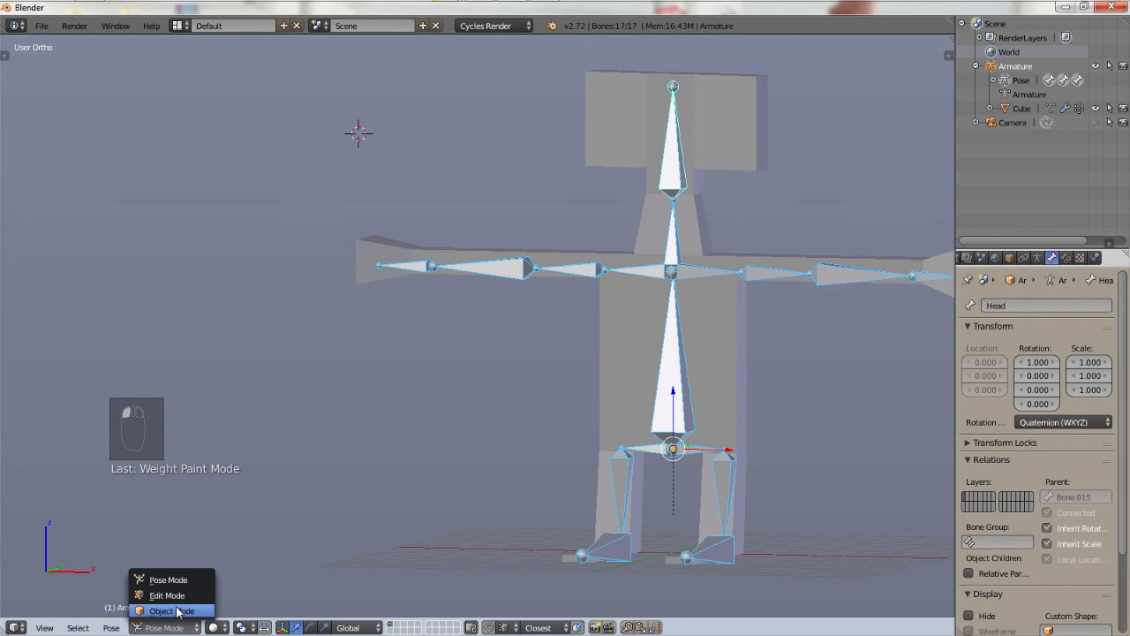
scroll(850, 391, "down", 1)
middle_click_drag(850, 391, 682, 415, "shift")
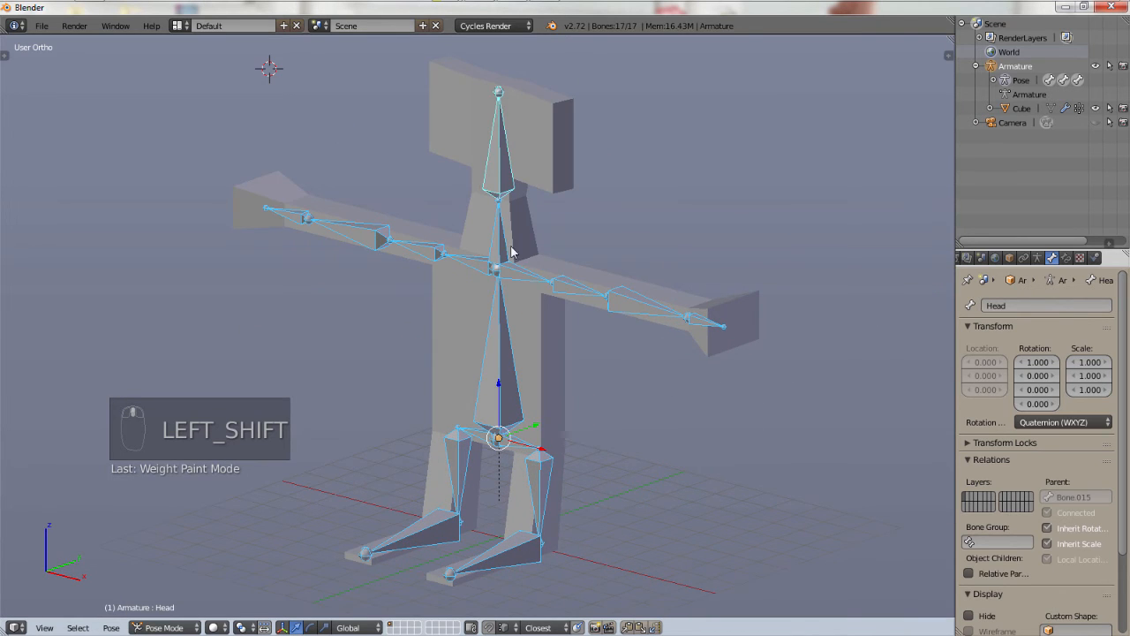
right_click(494, 146)
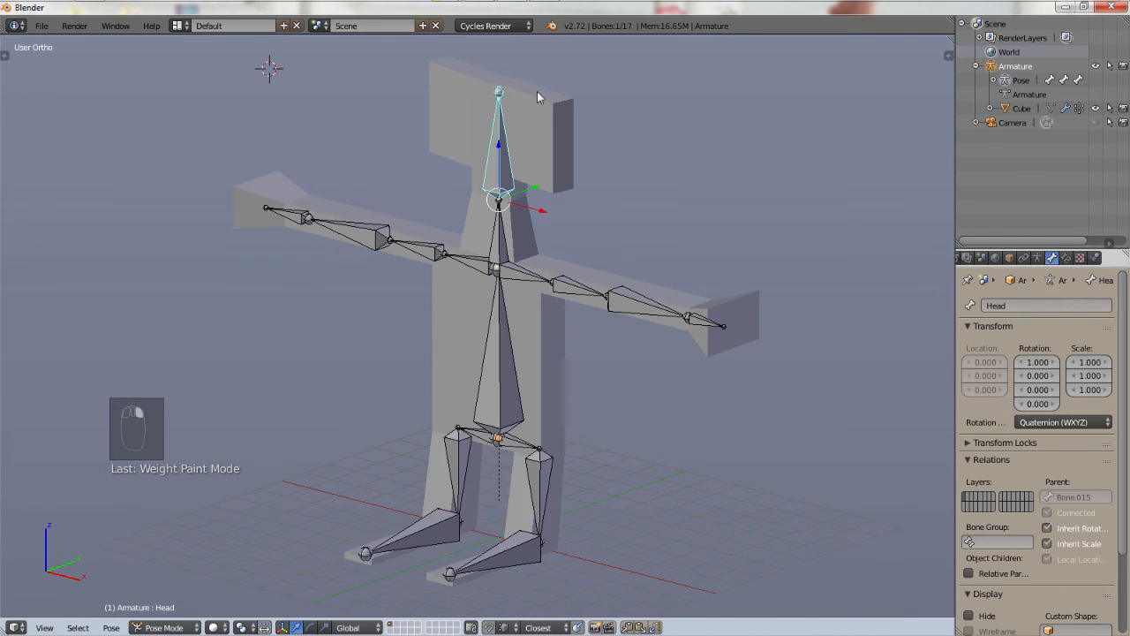
key("r")
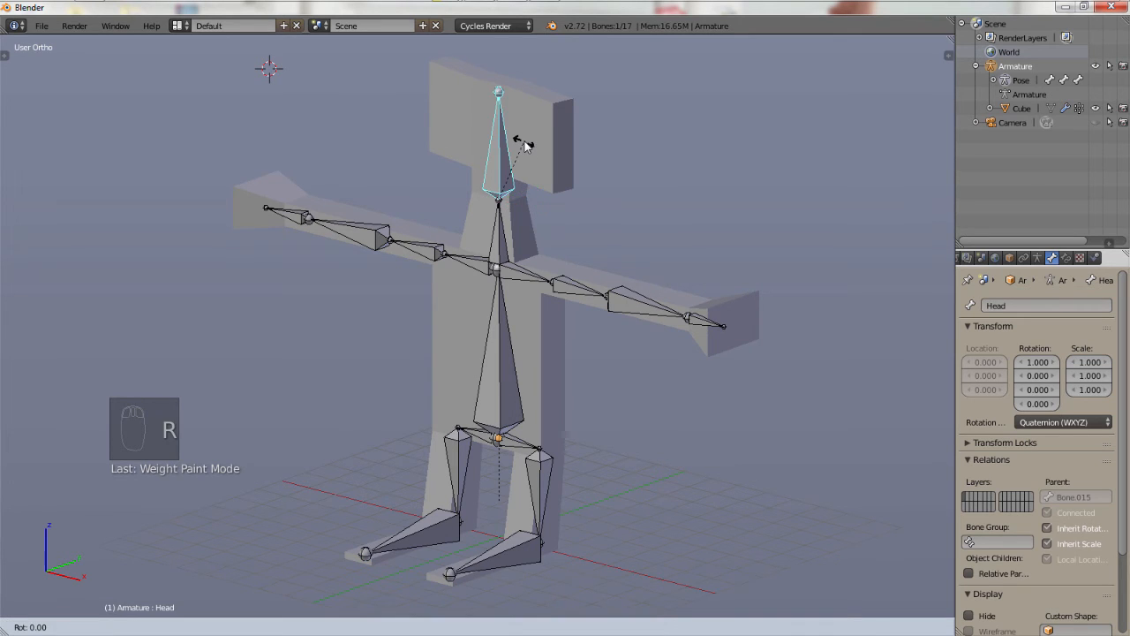
key("x")
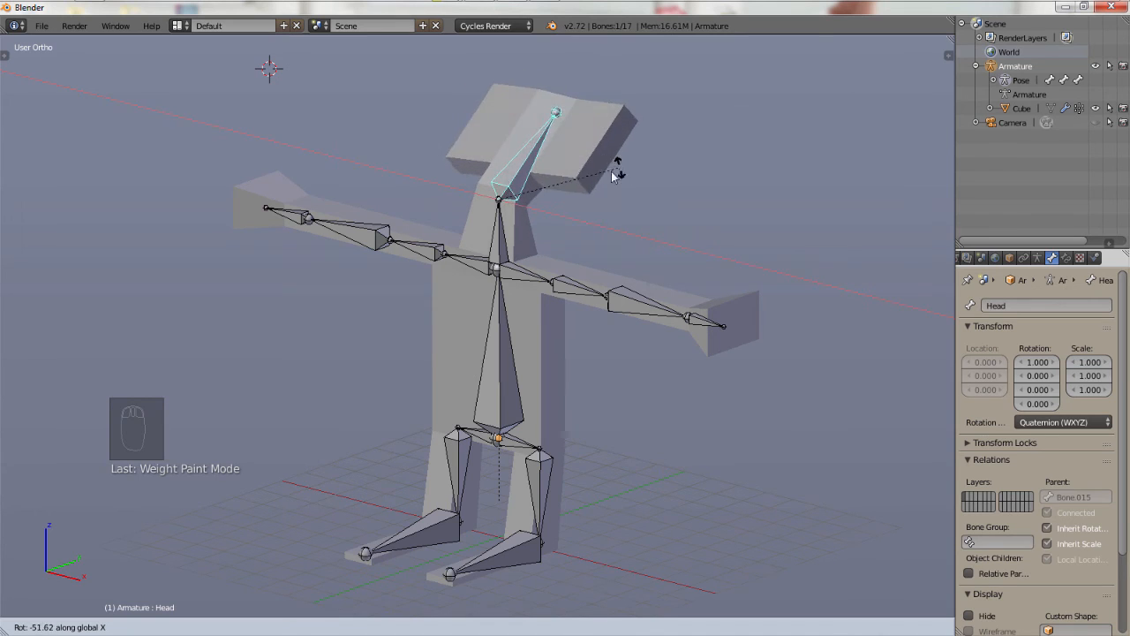
right_click(545, 161)
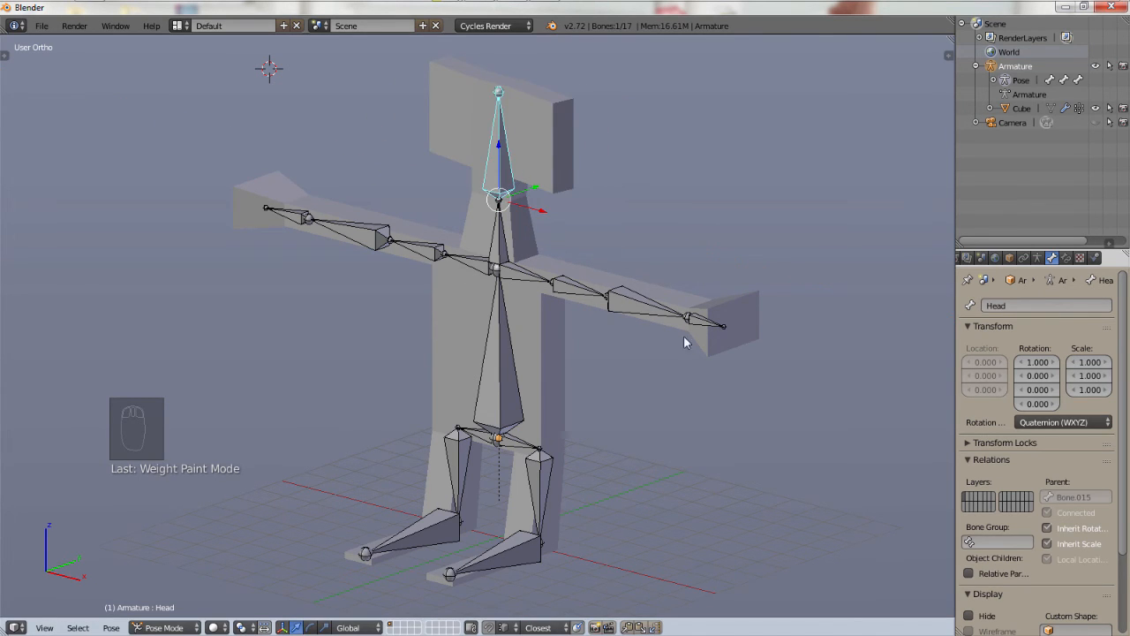
Step: Test the positive-X hand bone by rotating it about the global Z, Y and X axes, cancelling each rotation
right_click(717, 329)
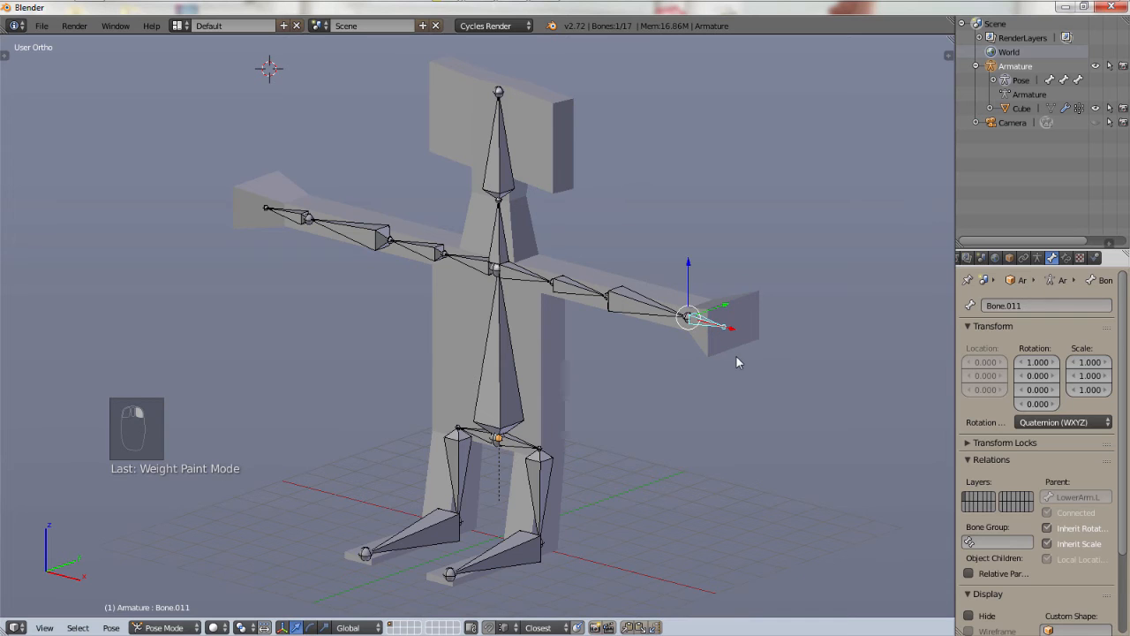
key("r")
key("z")
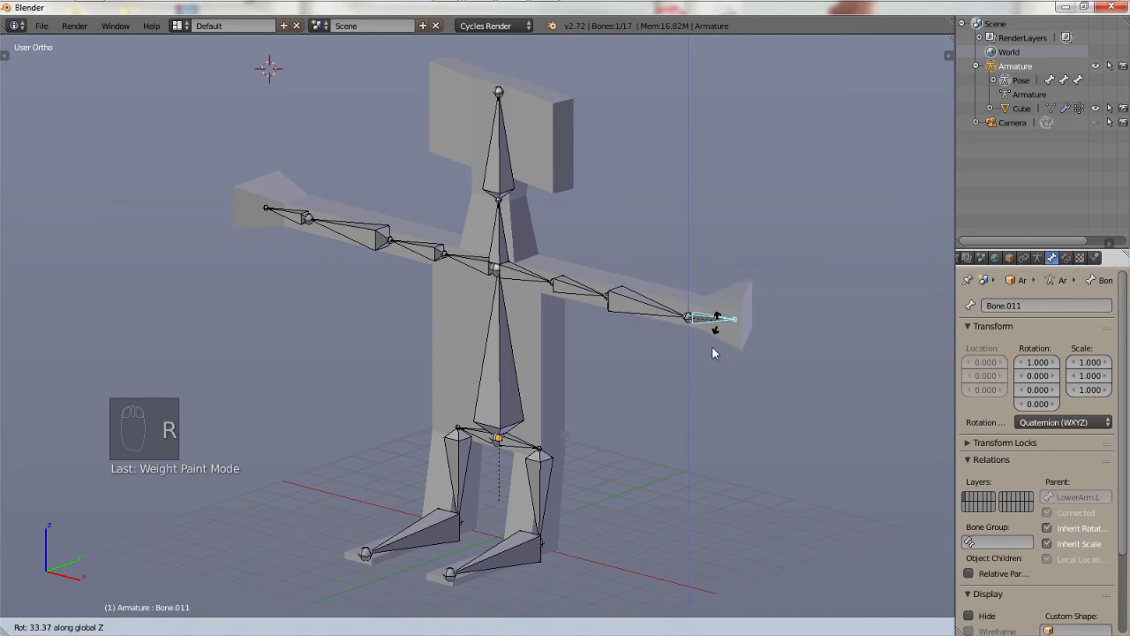
right_click(726, 348)
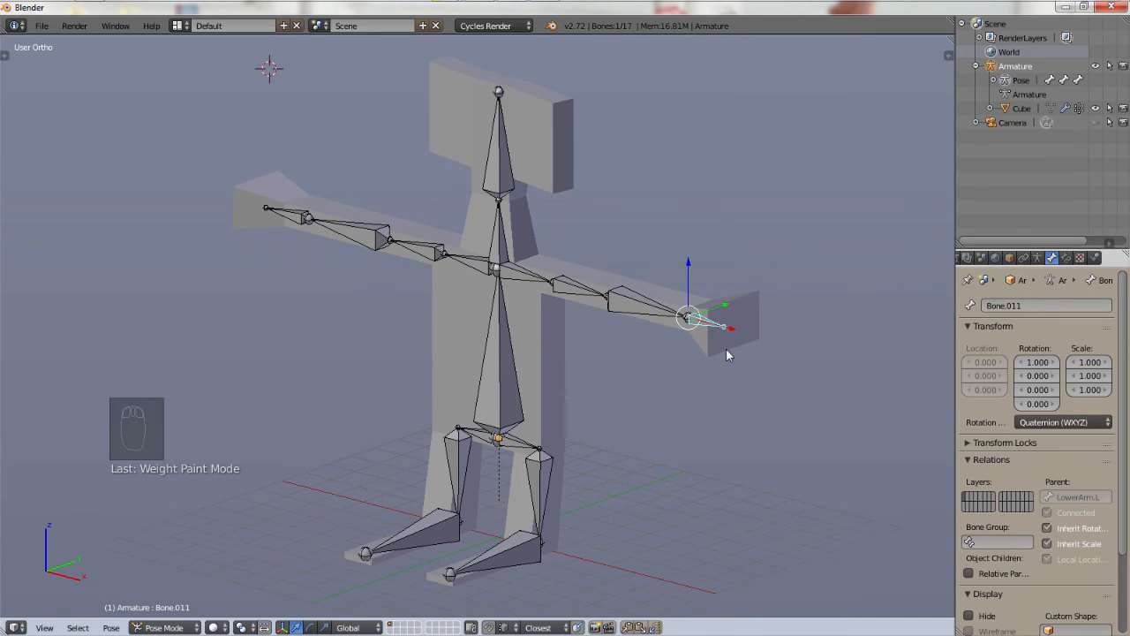
key("r")
key("y")
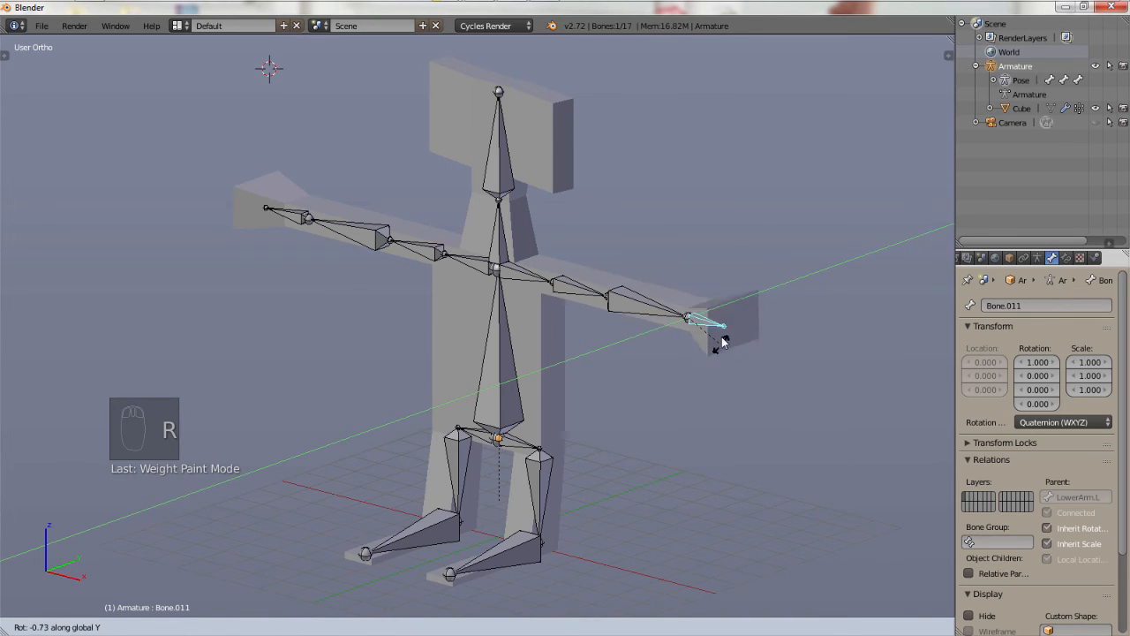
right_click(730, 344)
key("r")
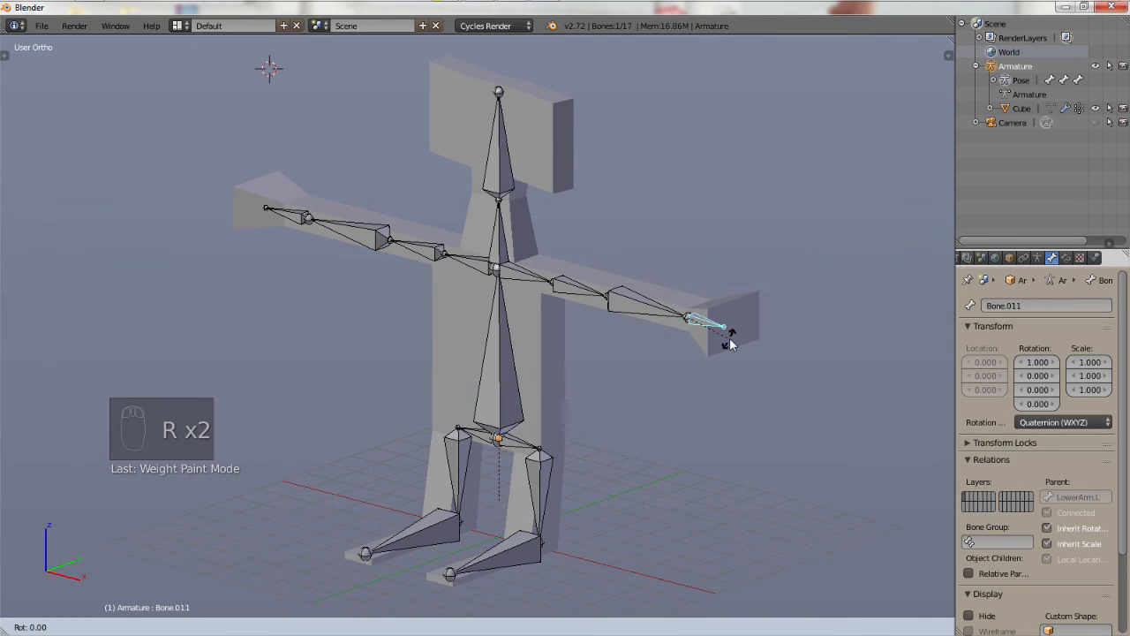
key("x")
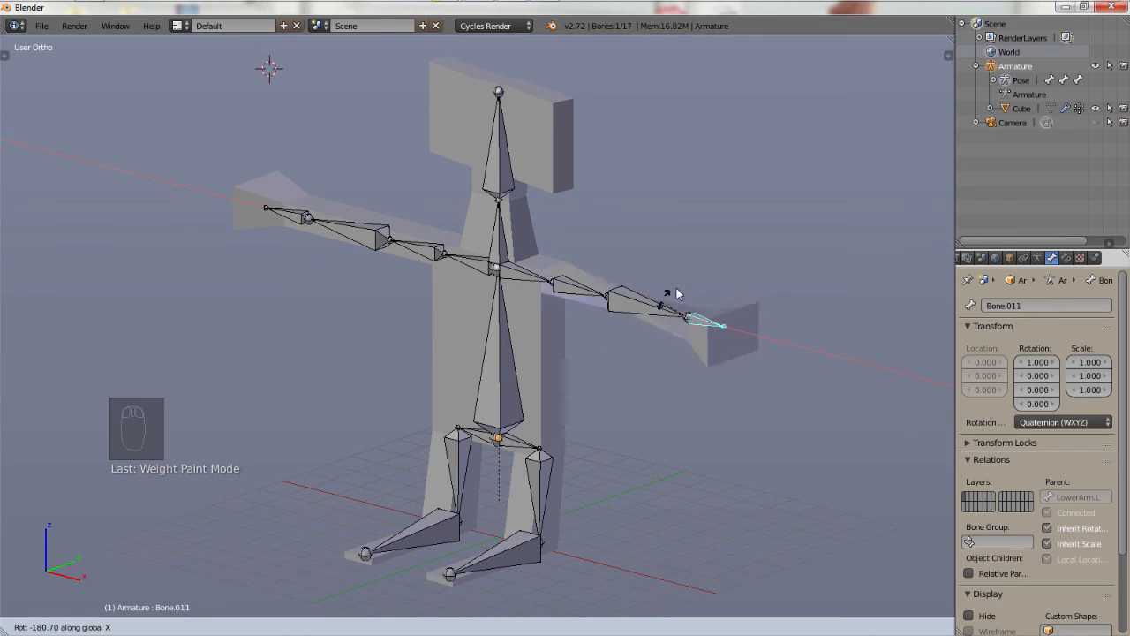
right_click(687, 329)
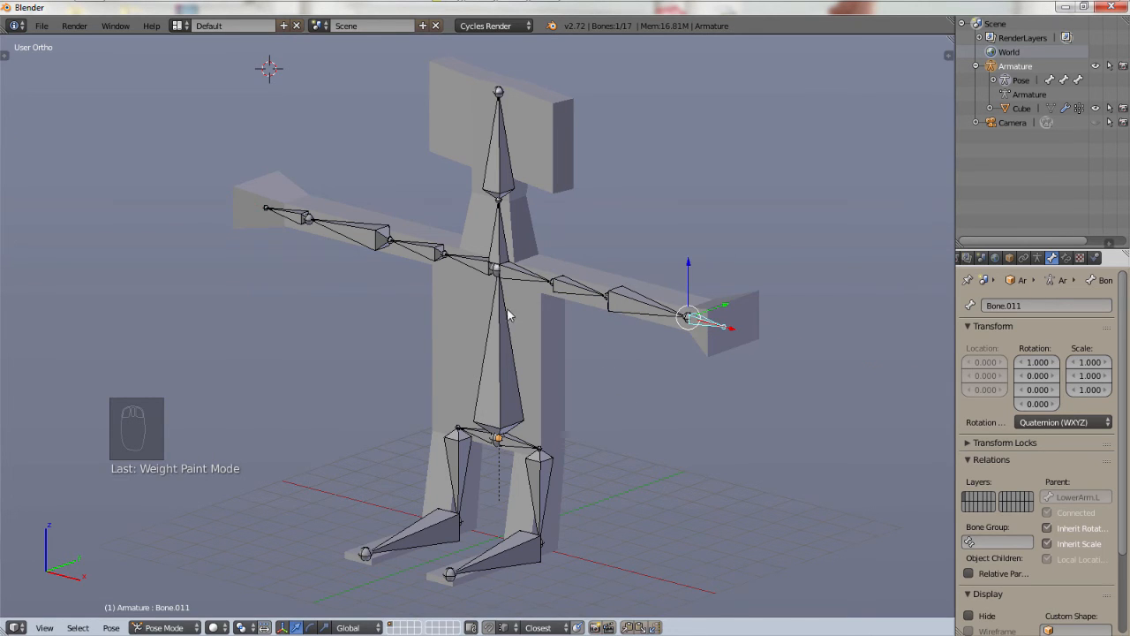
Step: Return the armature to Pose Mode and try rotating the Foot.R bone about the global X axis, cancelling the rotation
right_click(387, 556)
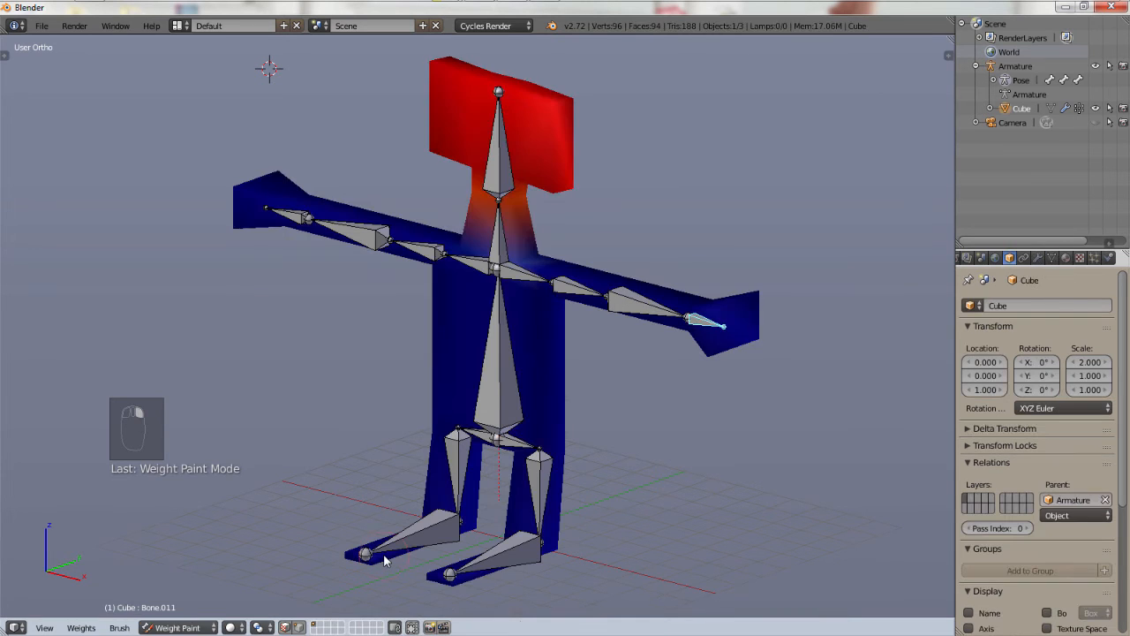
left_click(1005, 77)
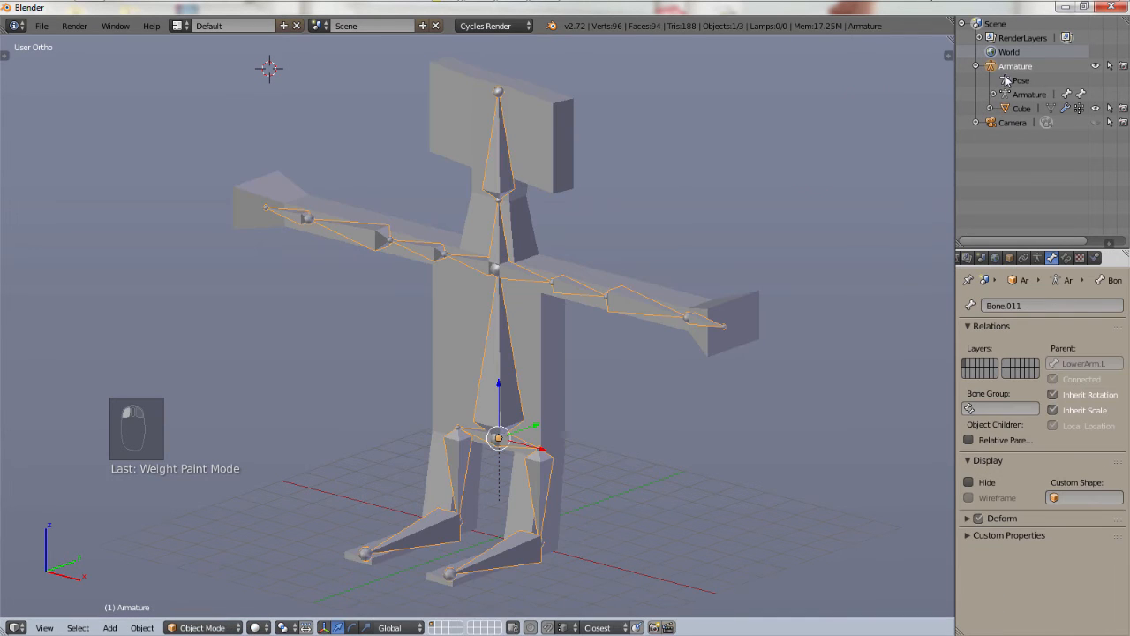
left_click(235, 627)
left_click(210, 580)
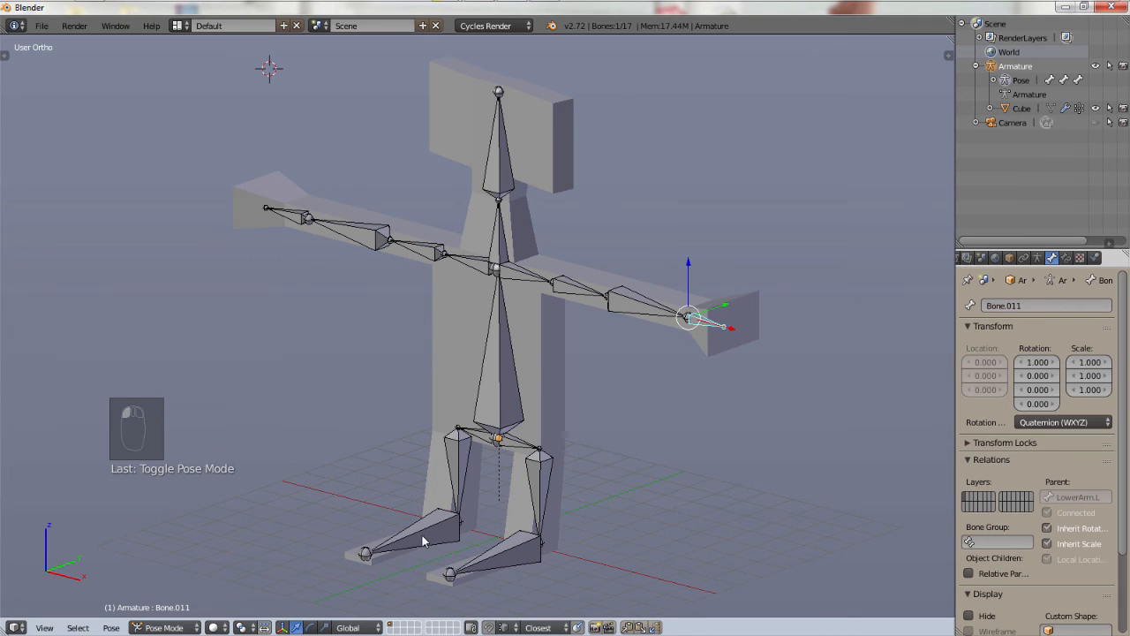
right_click(421, 533)
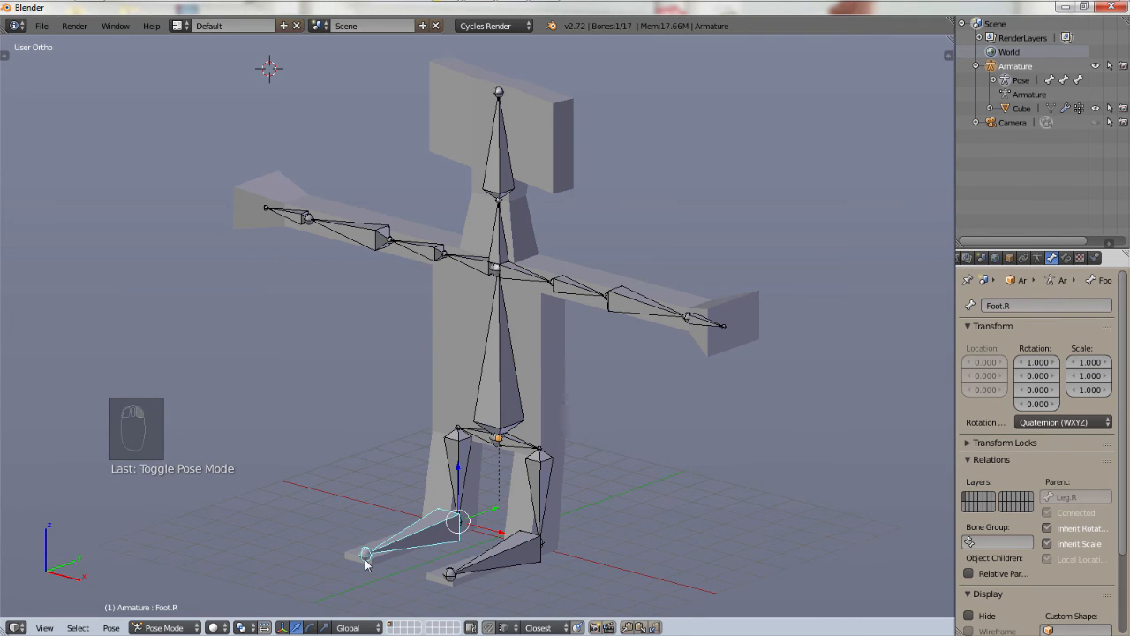
key("r")
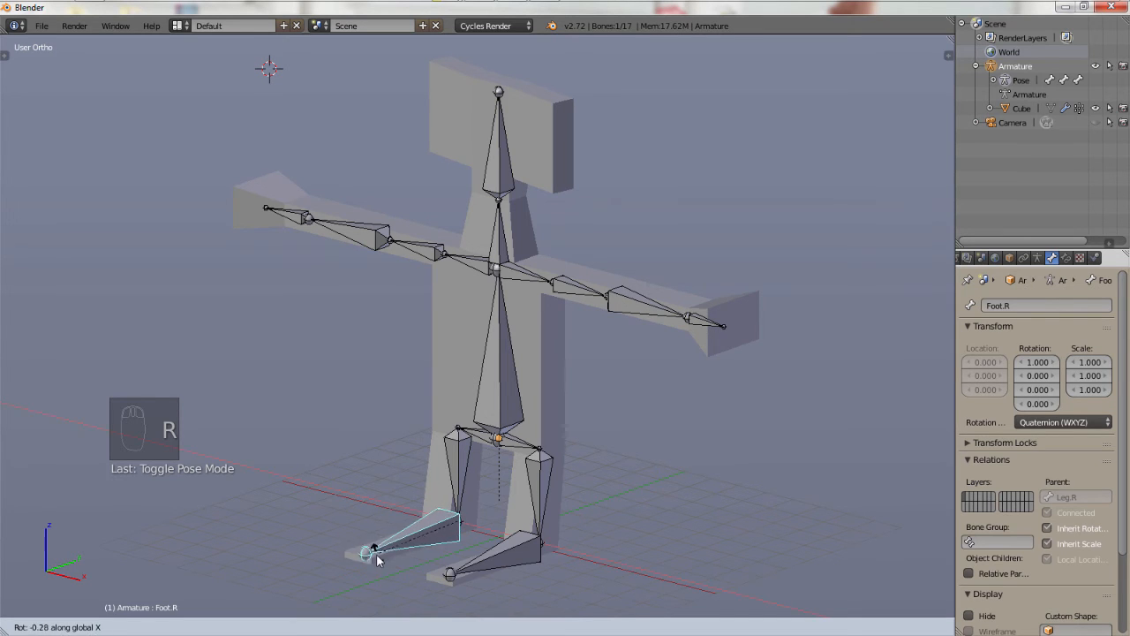
key("x")
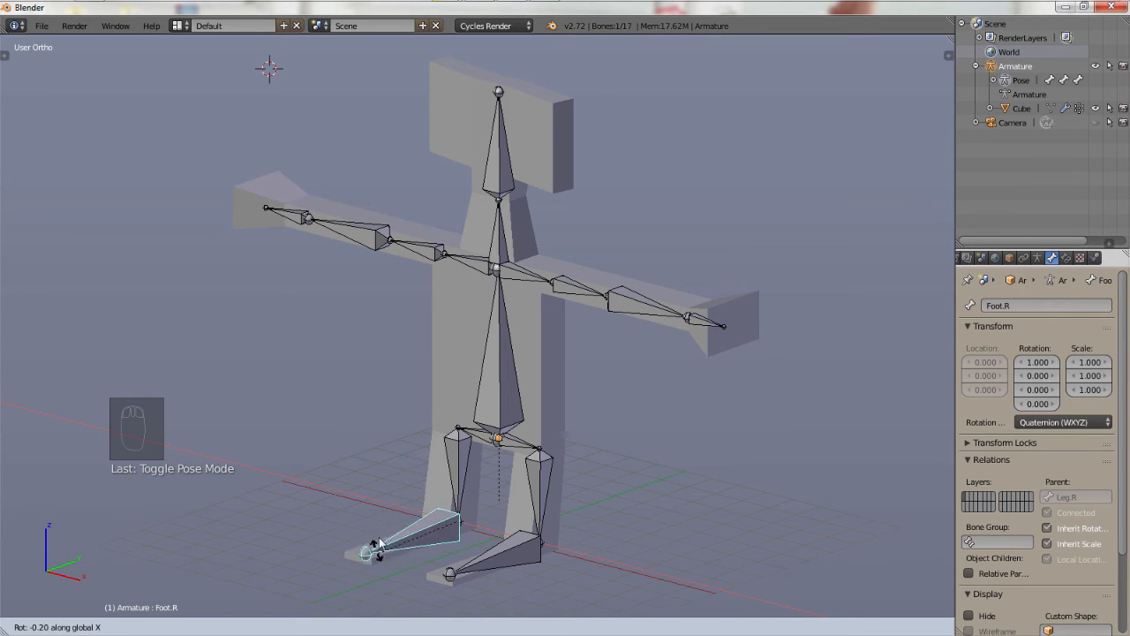
key("Escape")
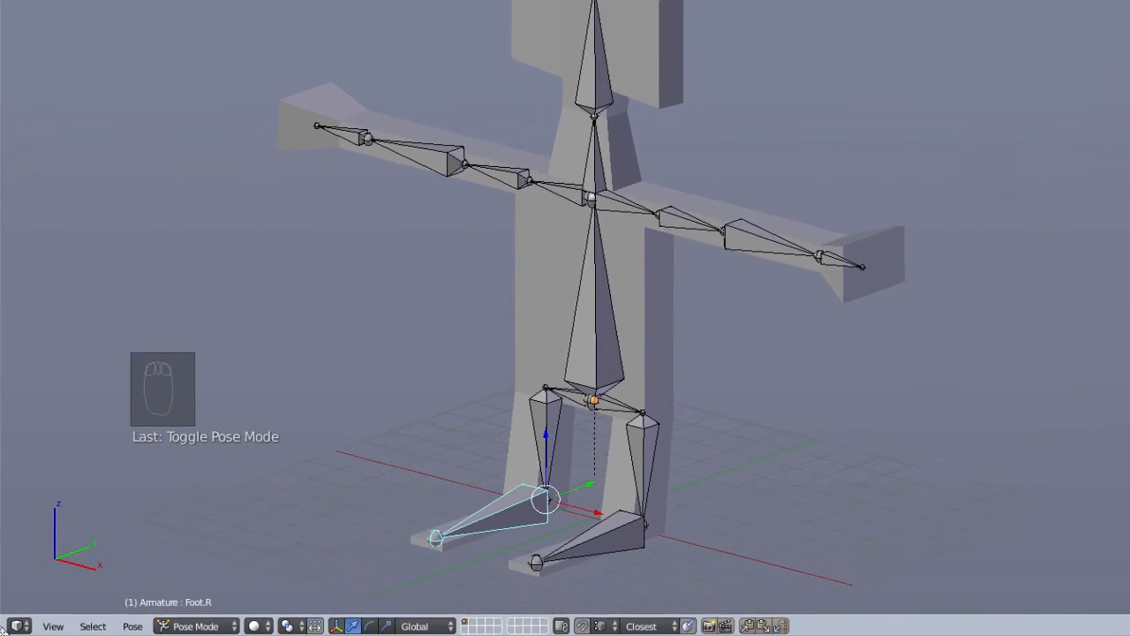
Step: Split the 3D viewport horizontally and turn the lower area into a Timeline editor
left_click_drag(4, 522, 4, 487)
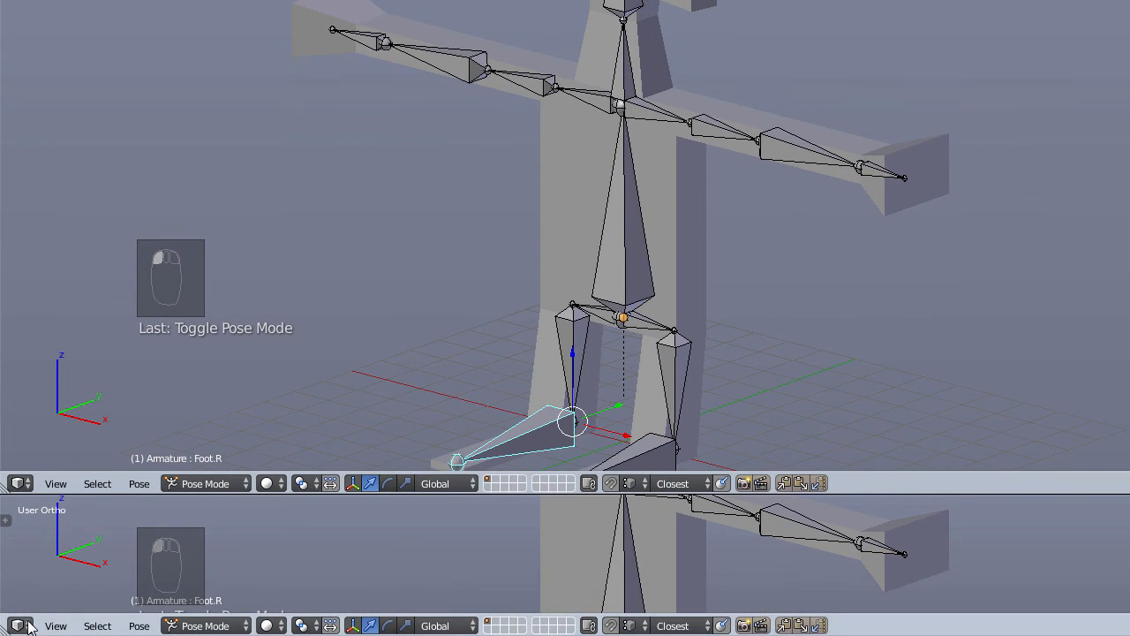
left_click(17, 625)
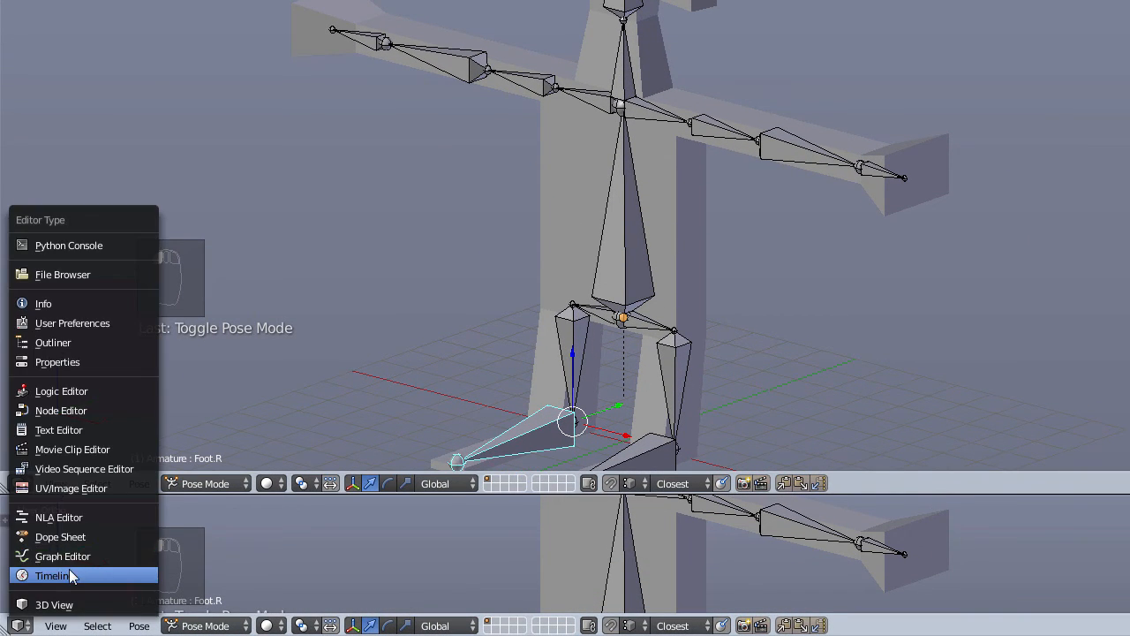
left_click(69, 574)
scroll(618, 303, "down", 1)
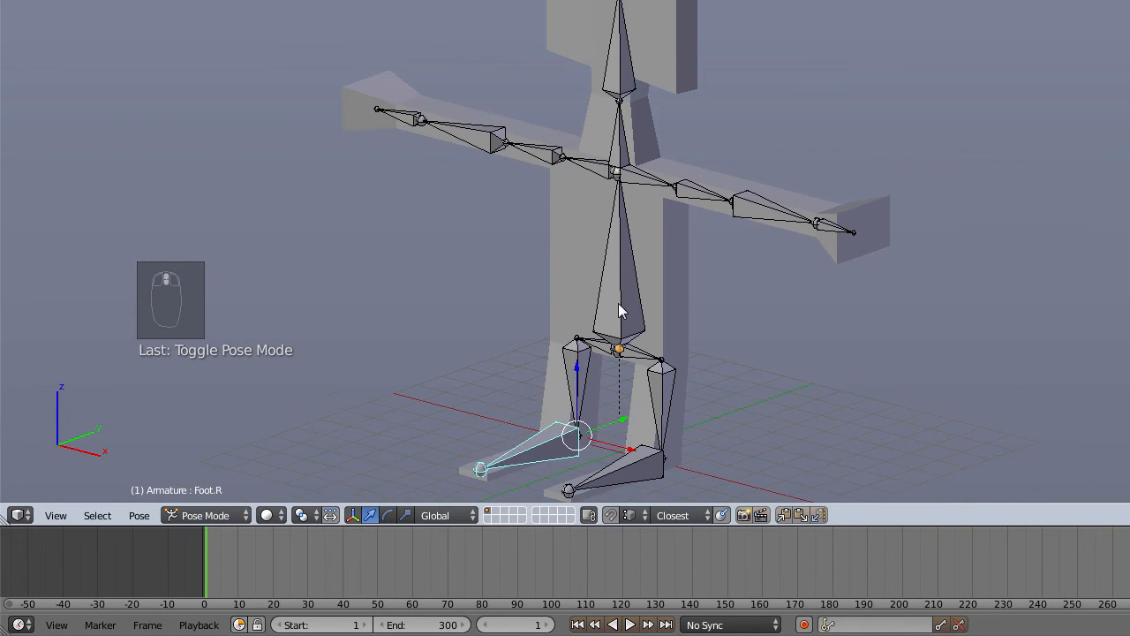
Step: Select only the Foot.R bone and insert a LocRotScale keyframe for its rest pose at frame 1
key("a")
key("a")
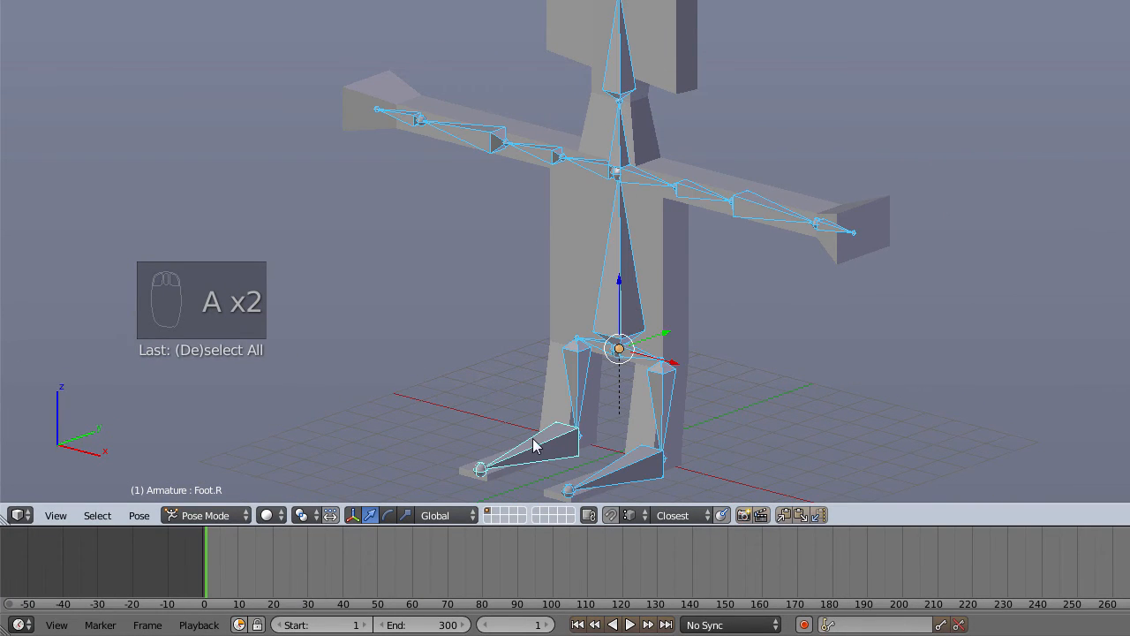
right_click(544, 443)
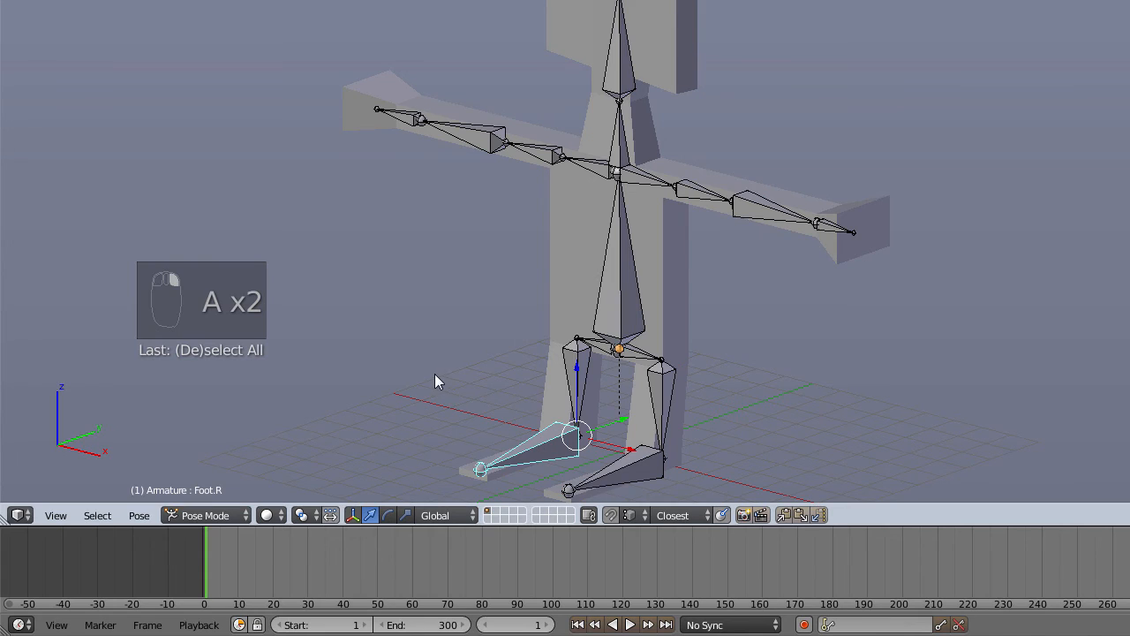
middle_click_drag(407, 378, 471, 351, "shift")
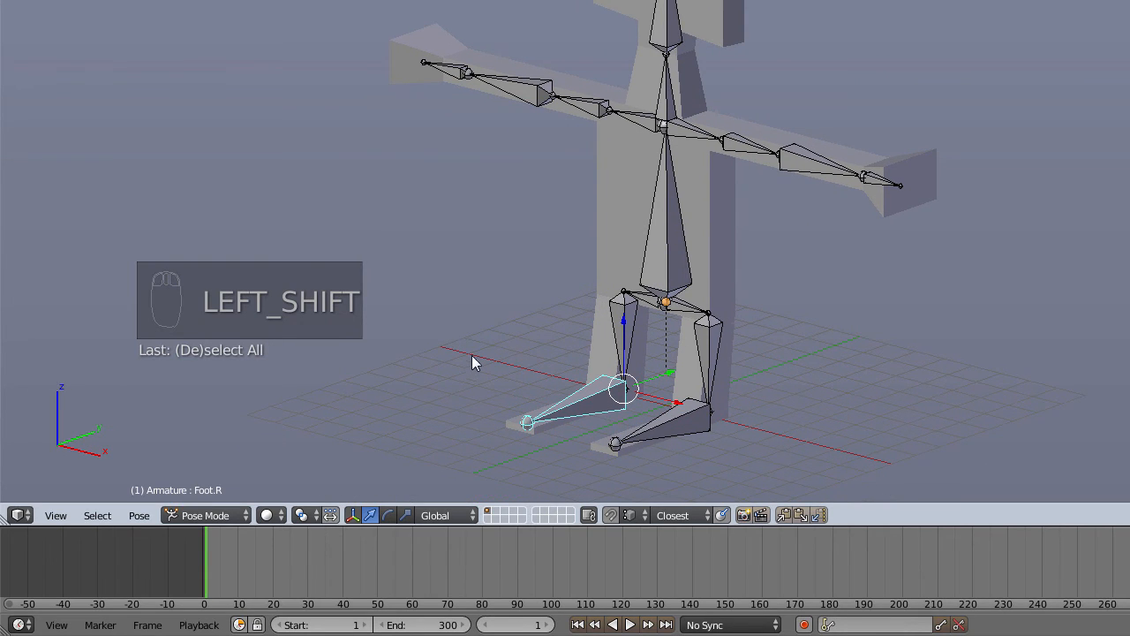
key("i")
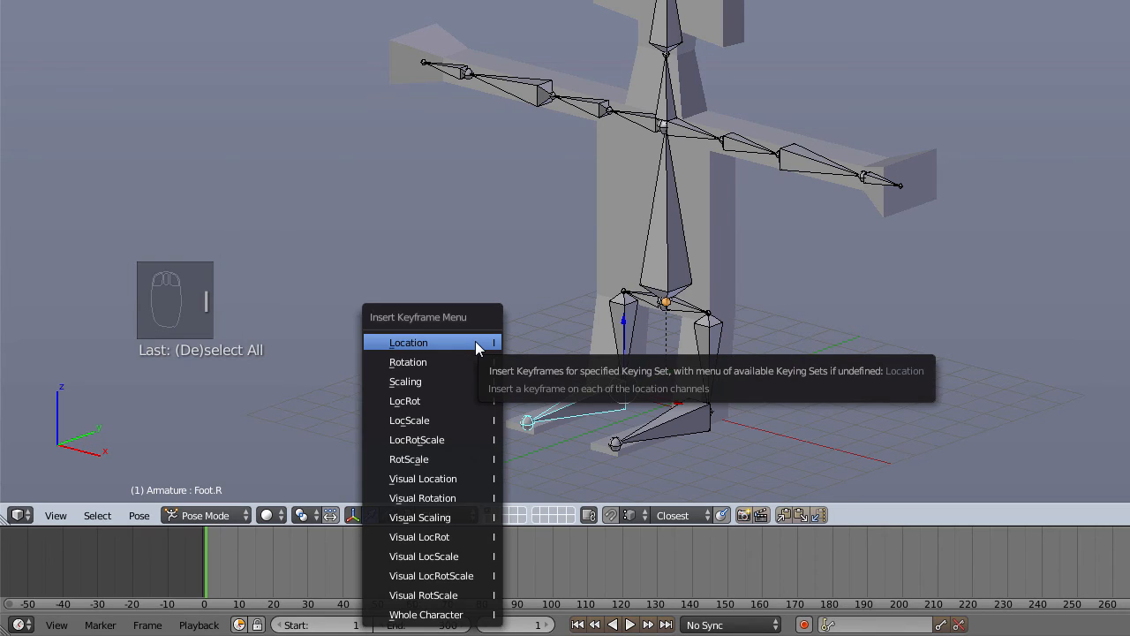
left_click(461, 442)
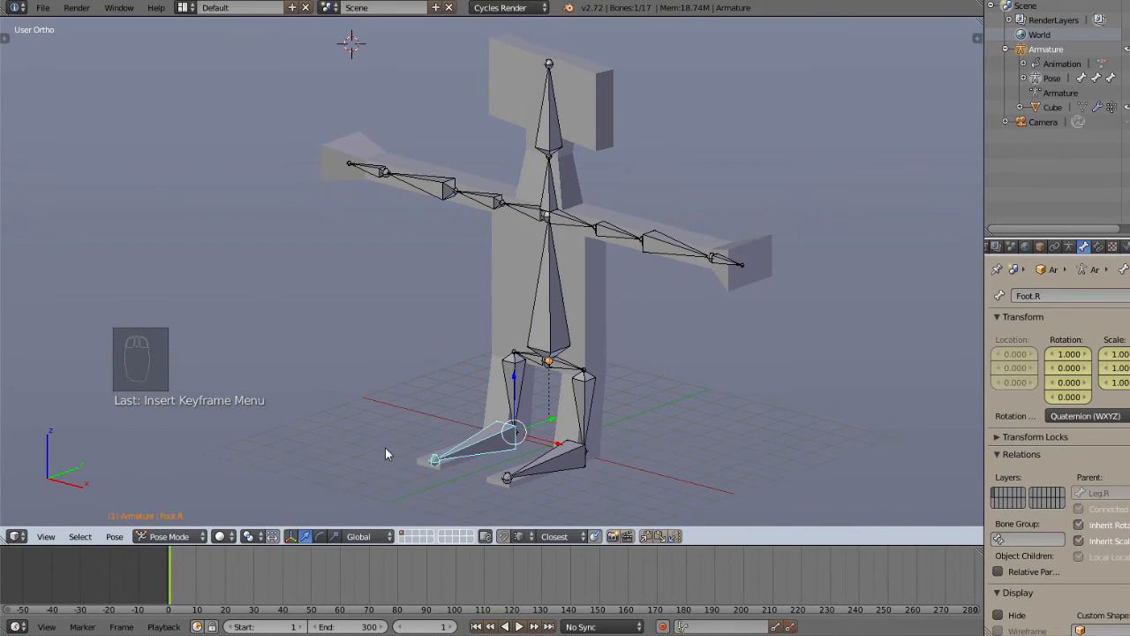
key("i")
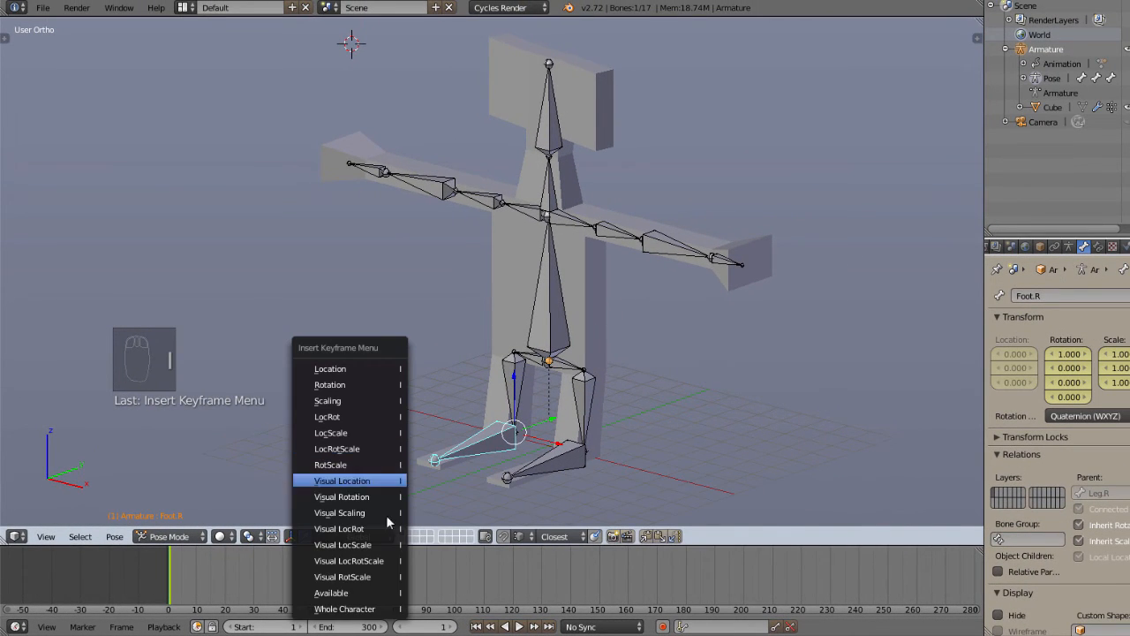
left_click(374, 610)
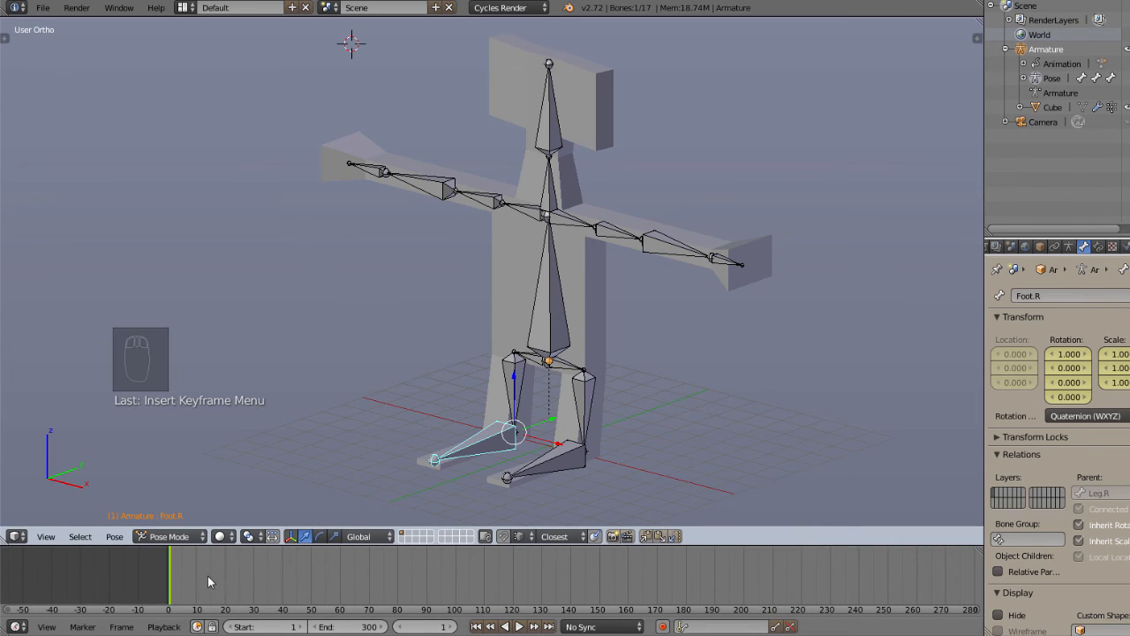
Step: At frame 30, rotate the Foot.R bone about the global X axis to raise the toe and insert a LocRotScale keyframe
left_click(254, 579)
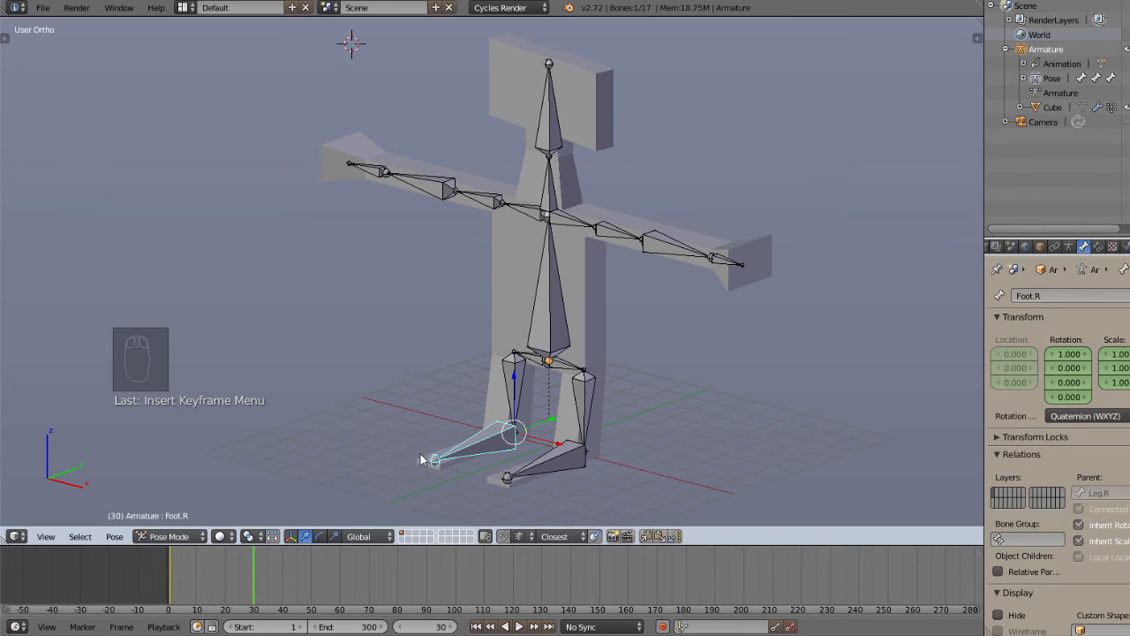
key("r")
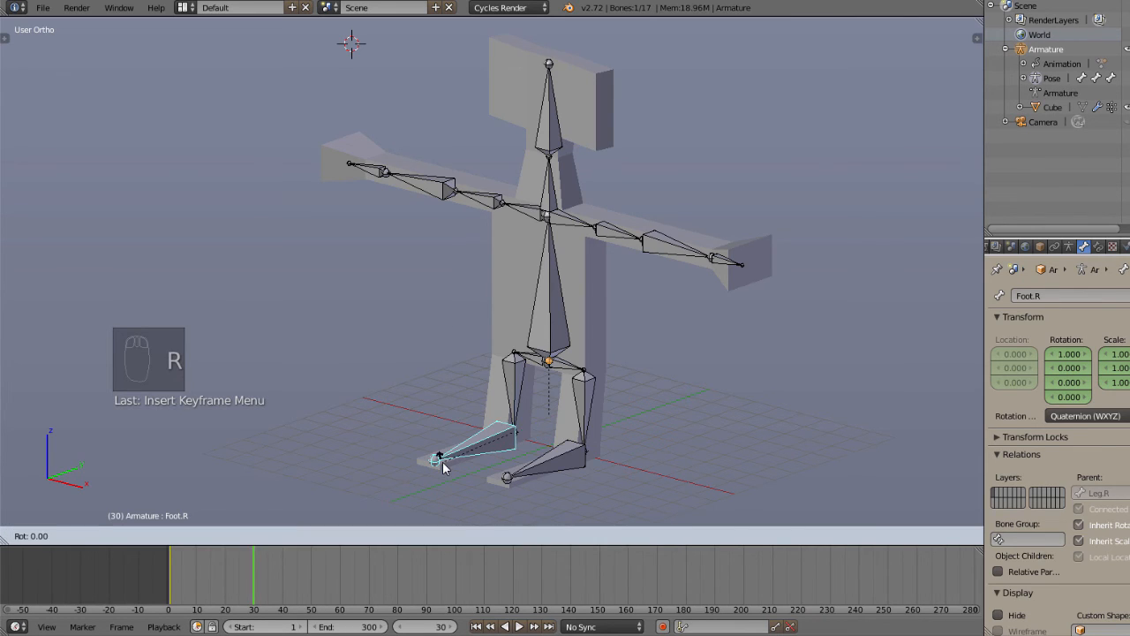
key("x")
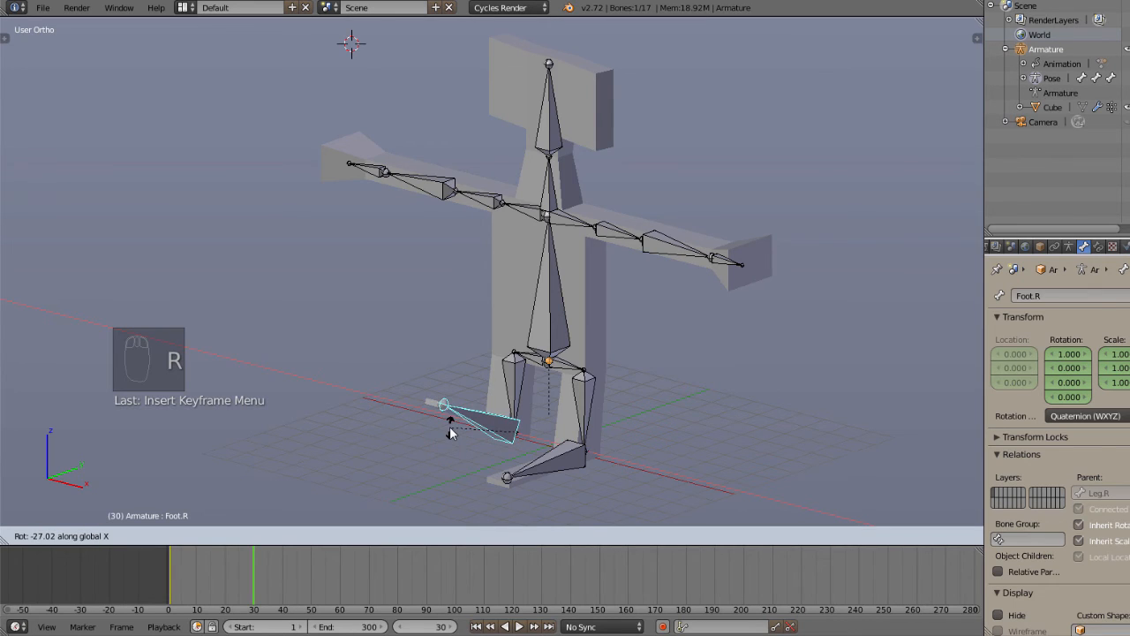
left_click(449, 431)
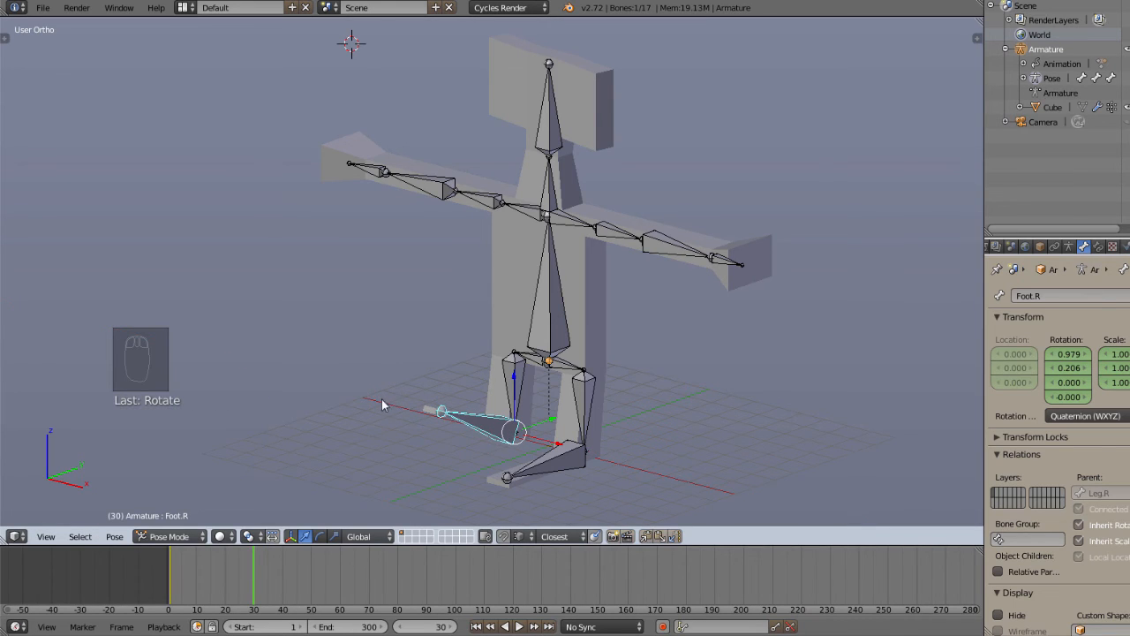
key("i")
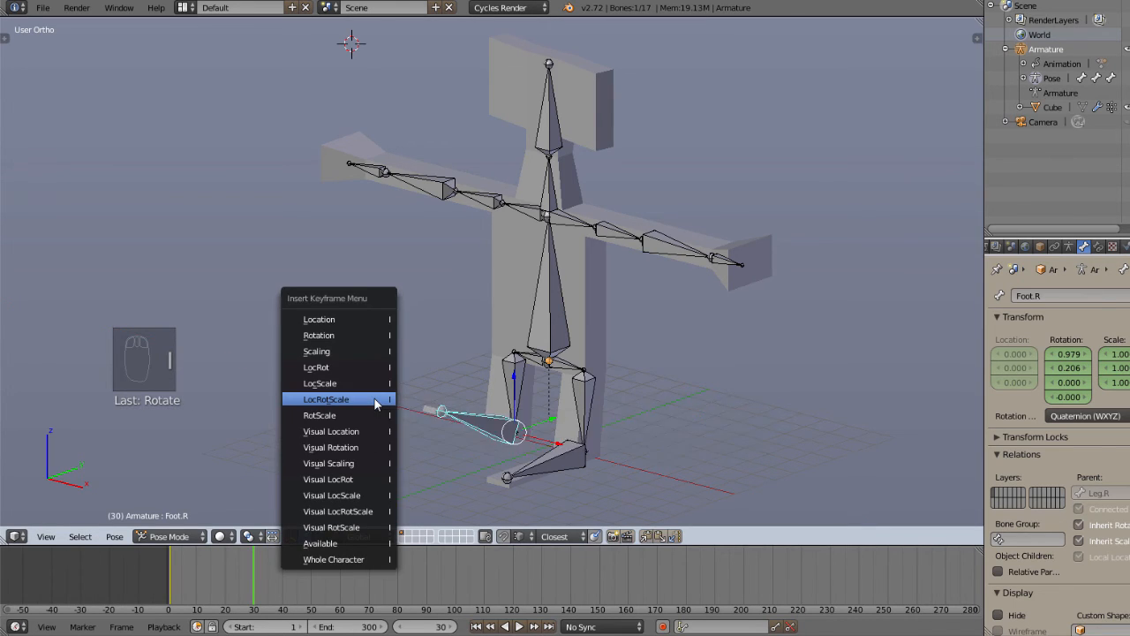
left_click(375, 399)
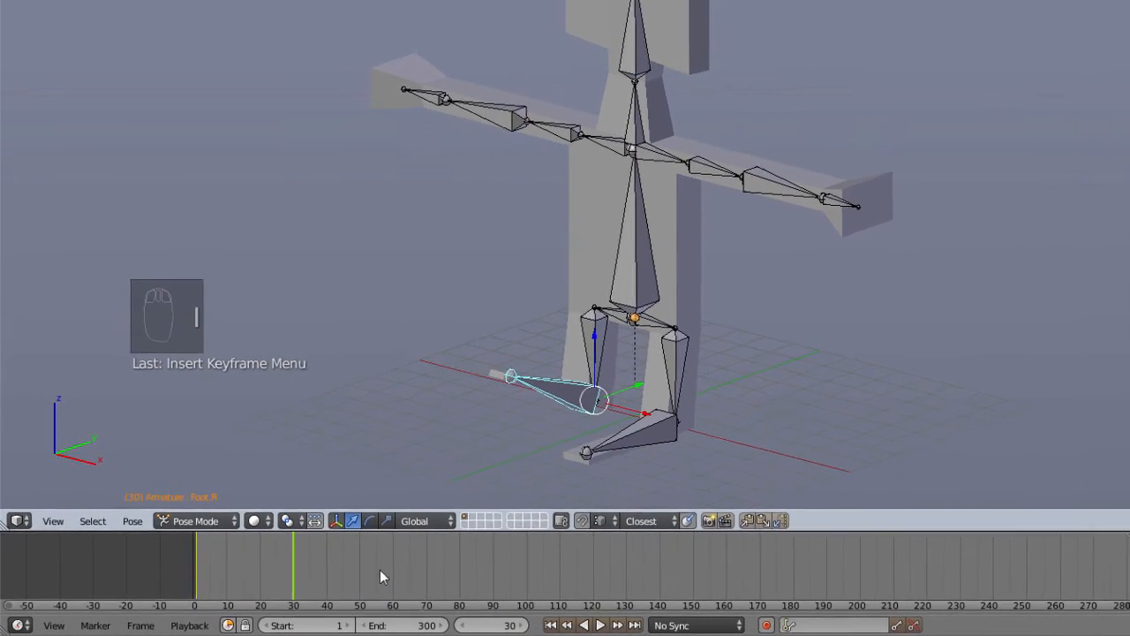
Step: At frame 60, rotate the Foot.R bone about the global X axis to lower the toe and insert a LocRotScale keyframe
left_click(414, 554)
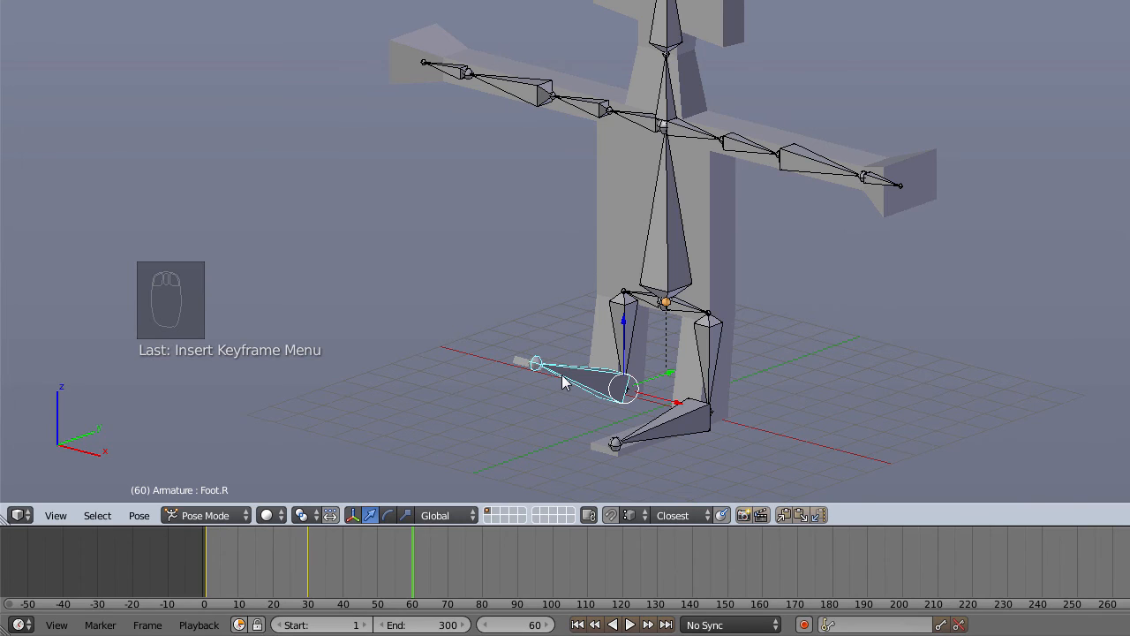
key("r")
key("x")
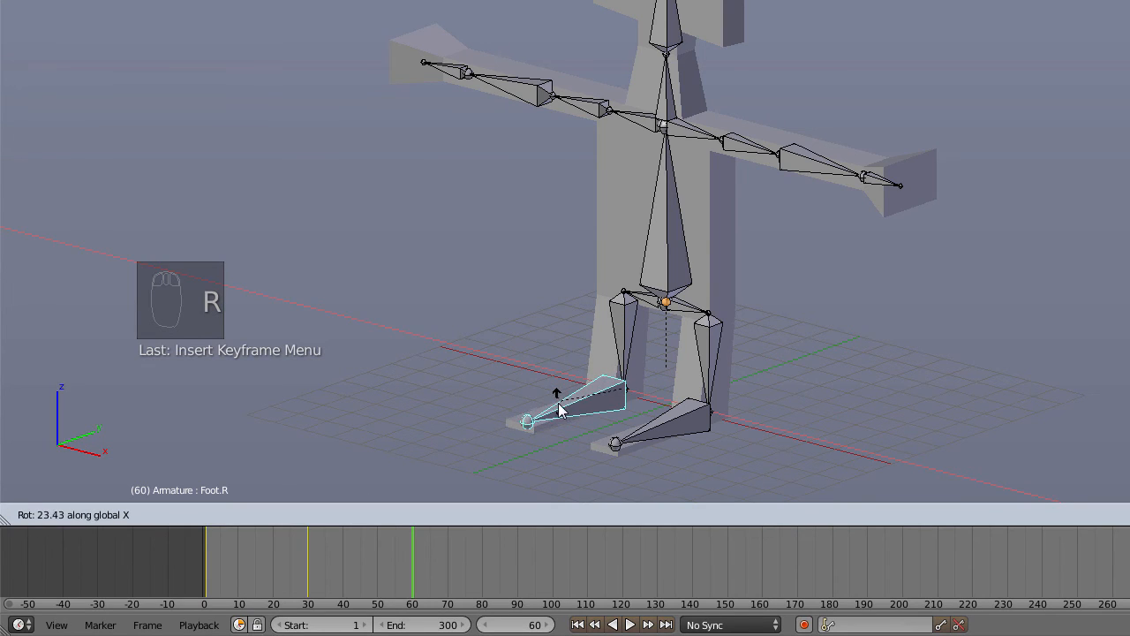
left_click(557, 396)
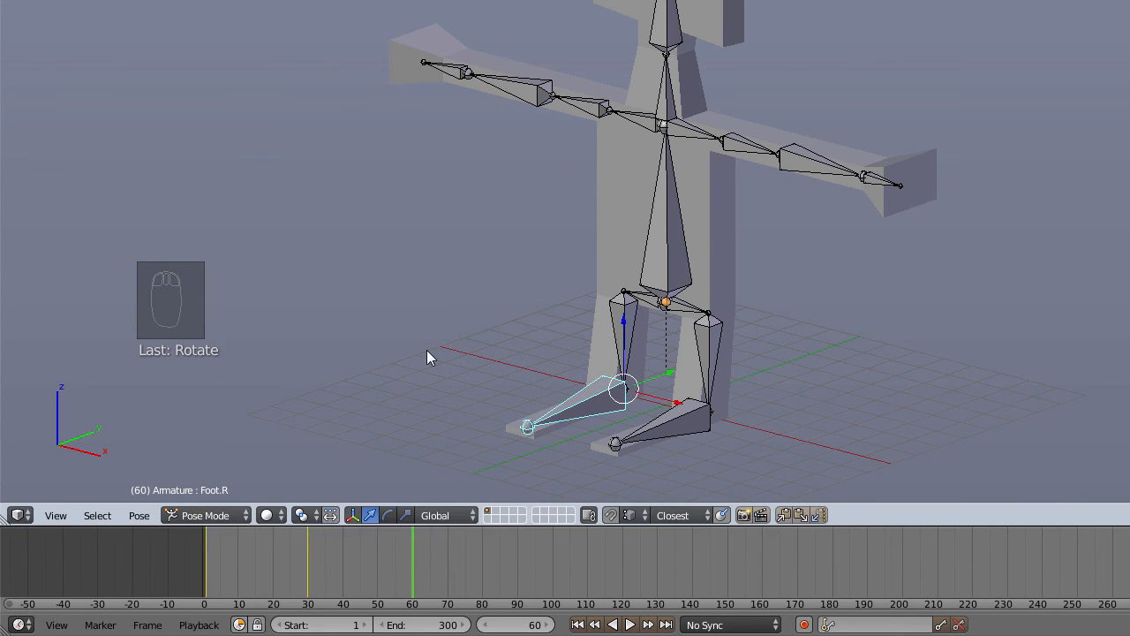
key("i")
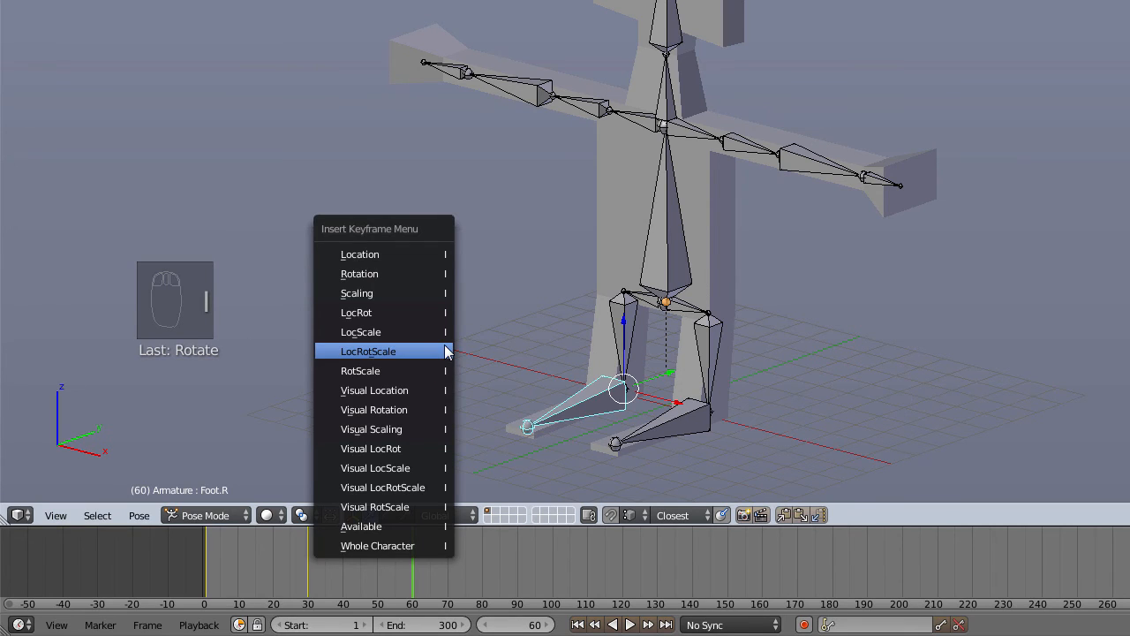
left_click(446, 351)
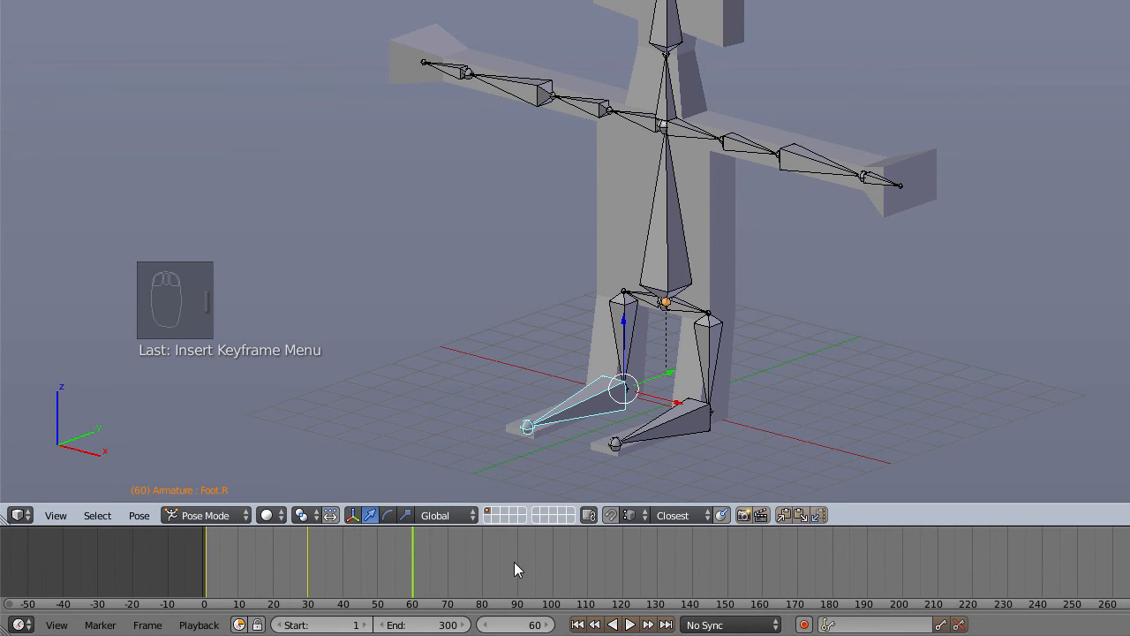
Step: At frame 90, rotate the Foot.R bone about the global X axis to raise the toe again and insert a LocRotScale keyframe
left_click_drag(514, 561, 517, 561)
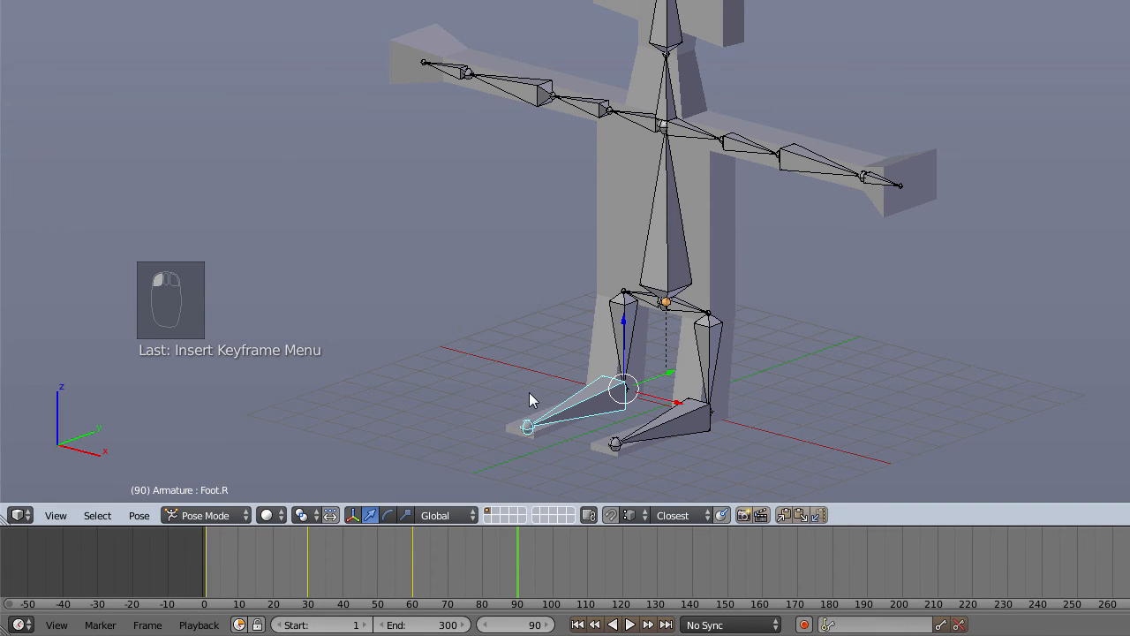
key("r")
key("x")
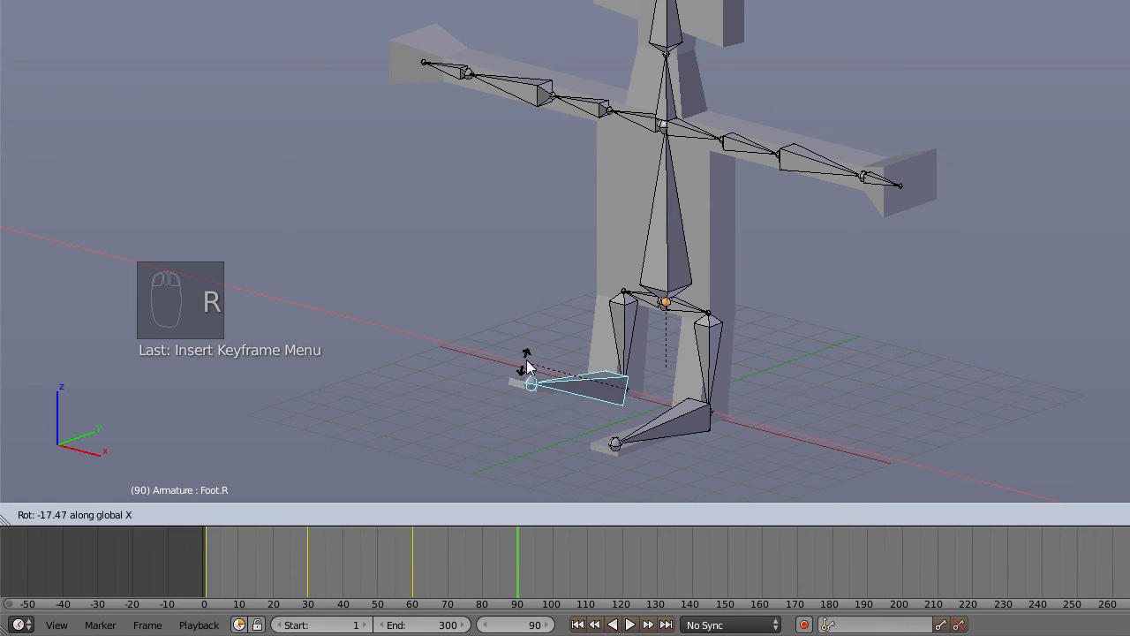
left_click(528, 360)
key("i")
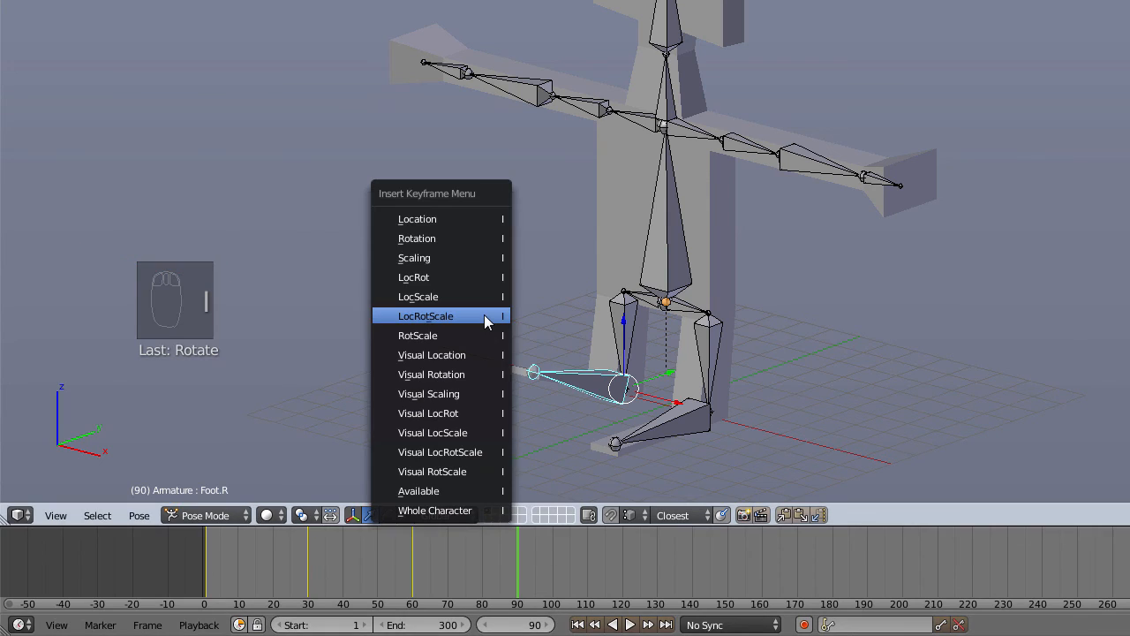
left_click(483, 315)
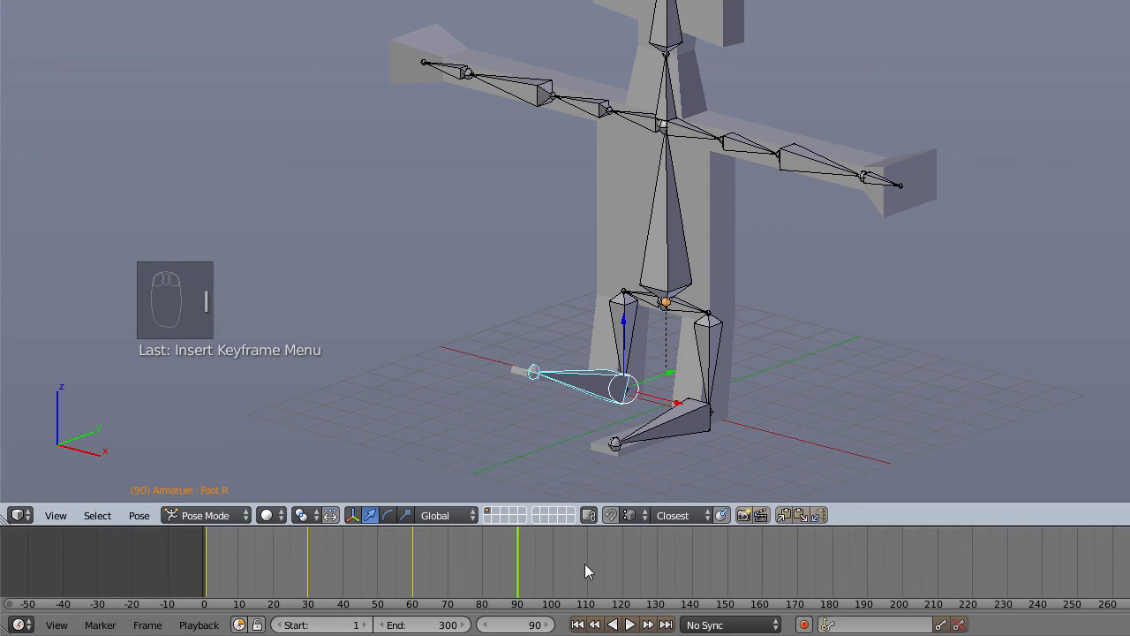
Step: At frame 120, rotate the Foot.R bone about the global X axis to lower the toe without inserting a keyframe
left_click(625, 547)
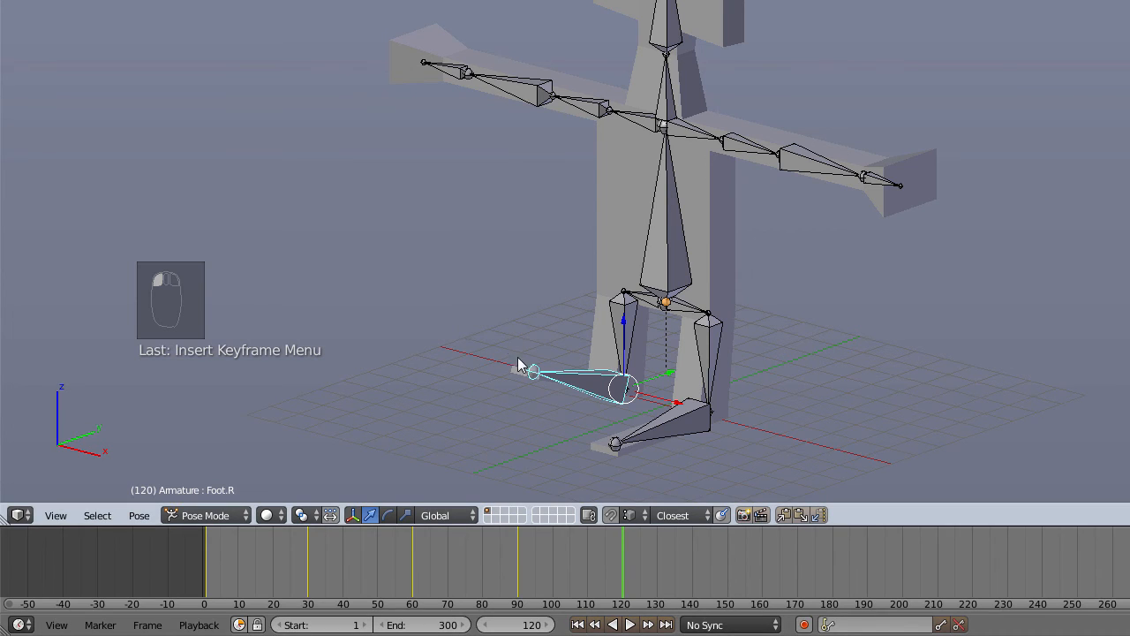
key("r")
key("x")
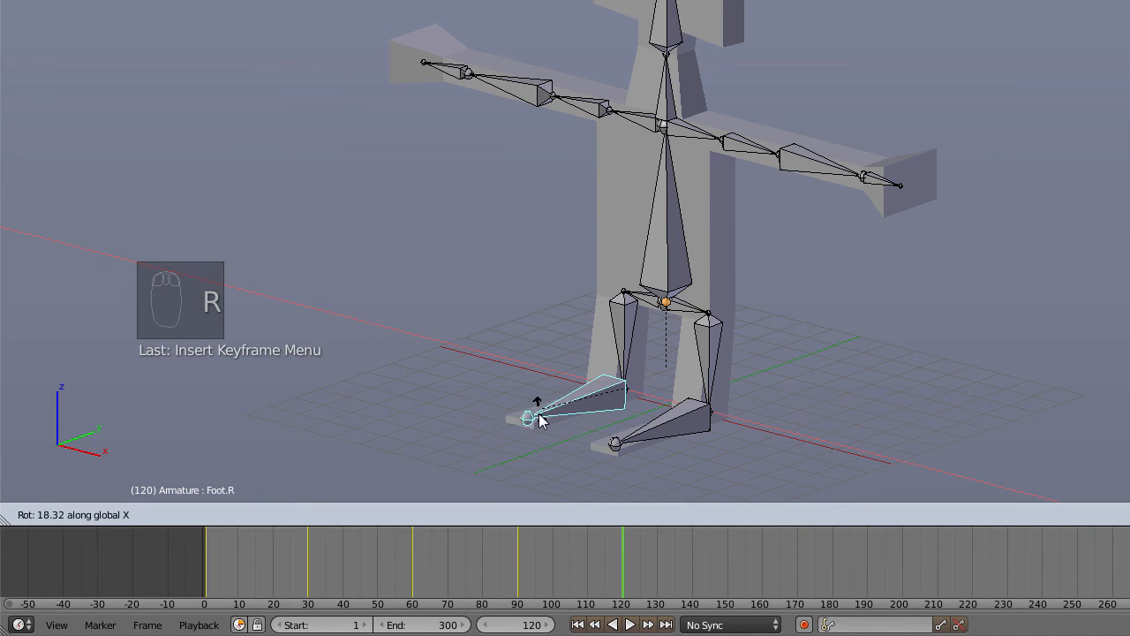
left_click(536, 423)
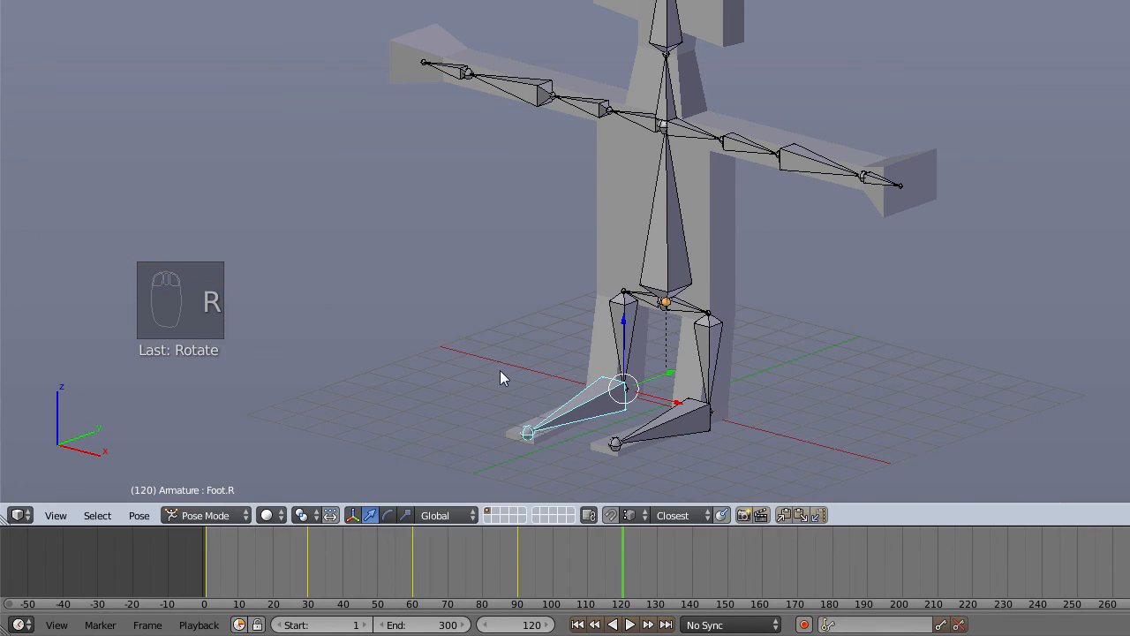
Step: Compare the timeline keyframes of the Spine and Foot.R bones, and play the Foot.R animation from frame 0 before stopping it
right_click(666, 231)
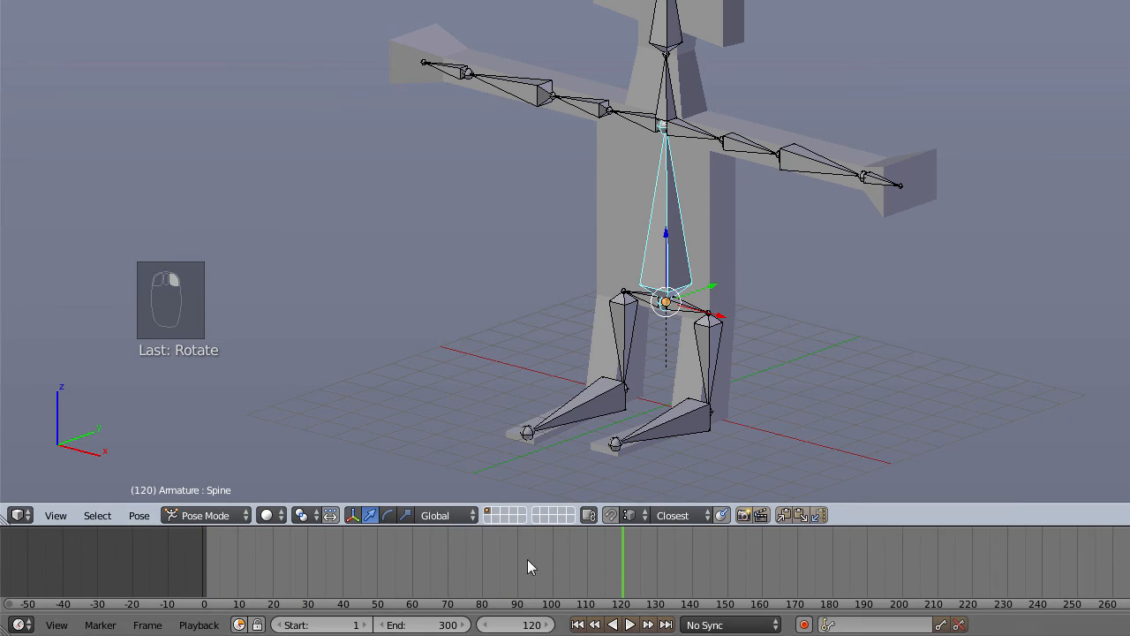
right_click(561, 413)
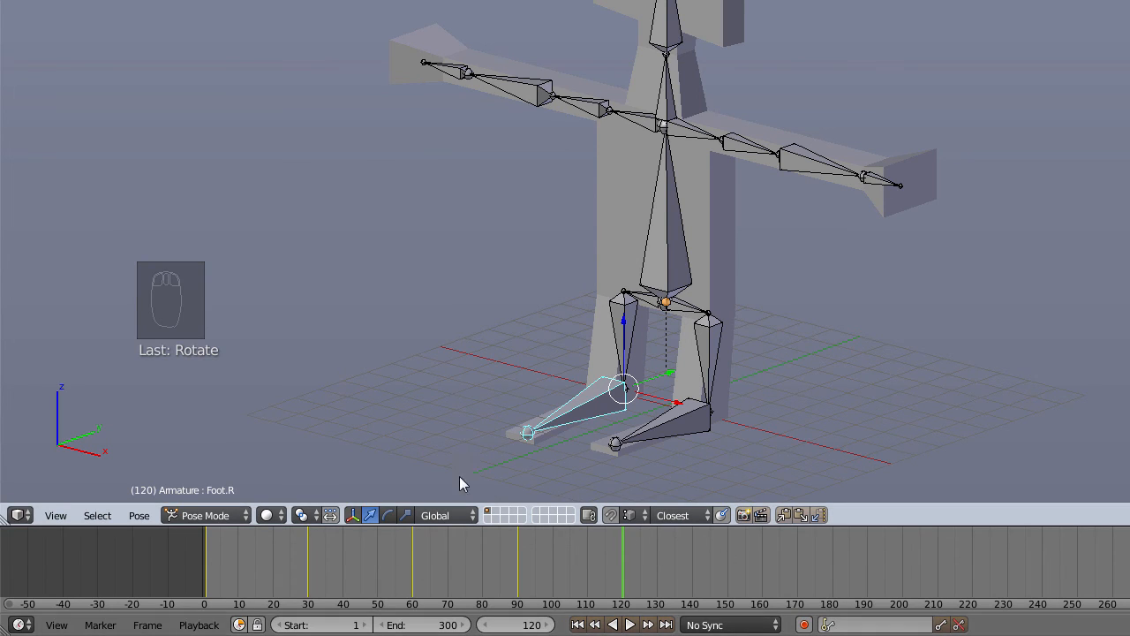
left_click(189, 578)
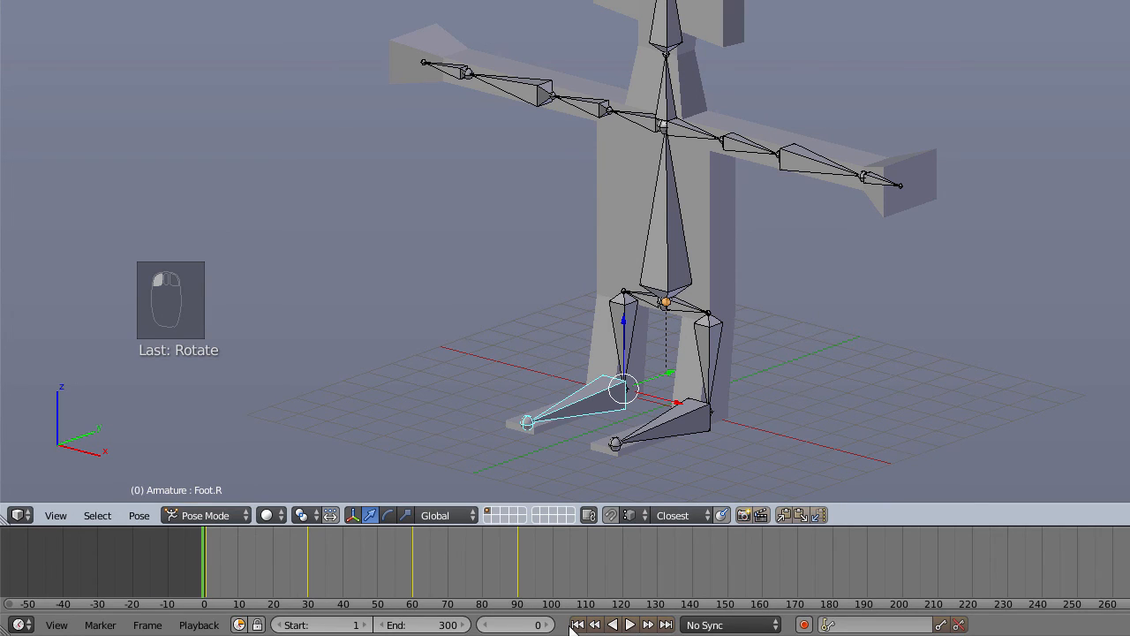
left_click(627, 625)
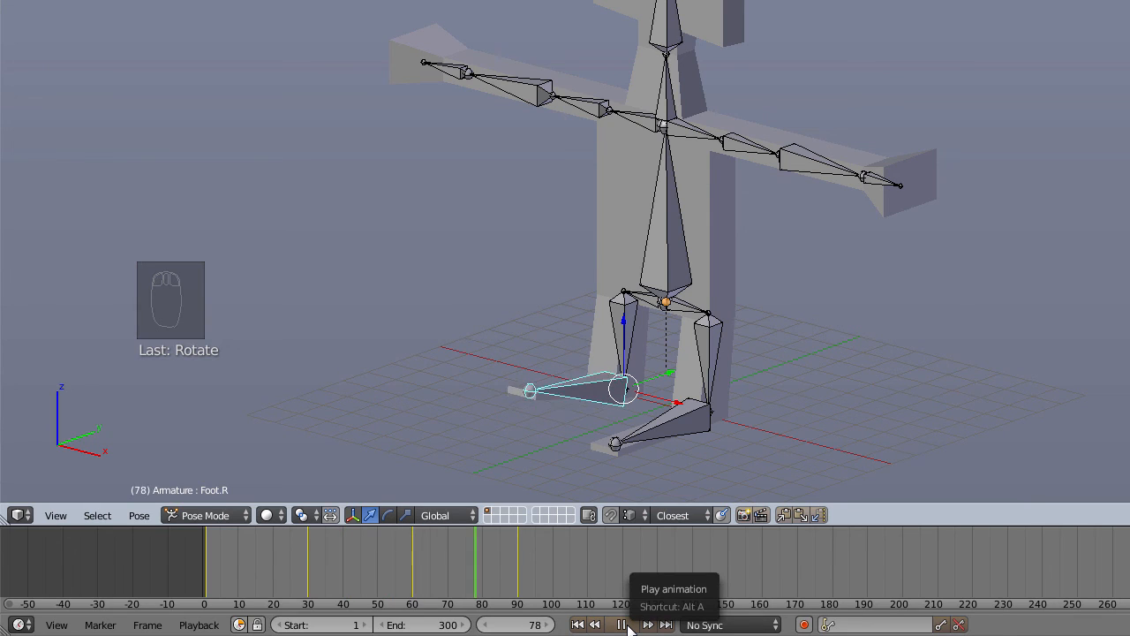
left_click(625, 625)
Step: At frame 140, rotate the Foot.R bone about the global X axis to lower the toe and insert a keyframe
left_click_drag(674, 572, 694, 567)
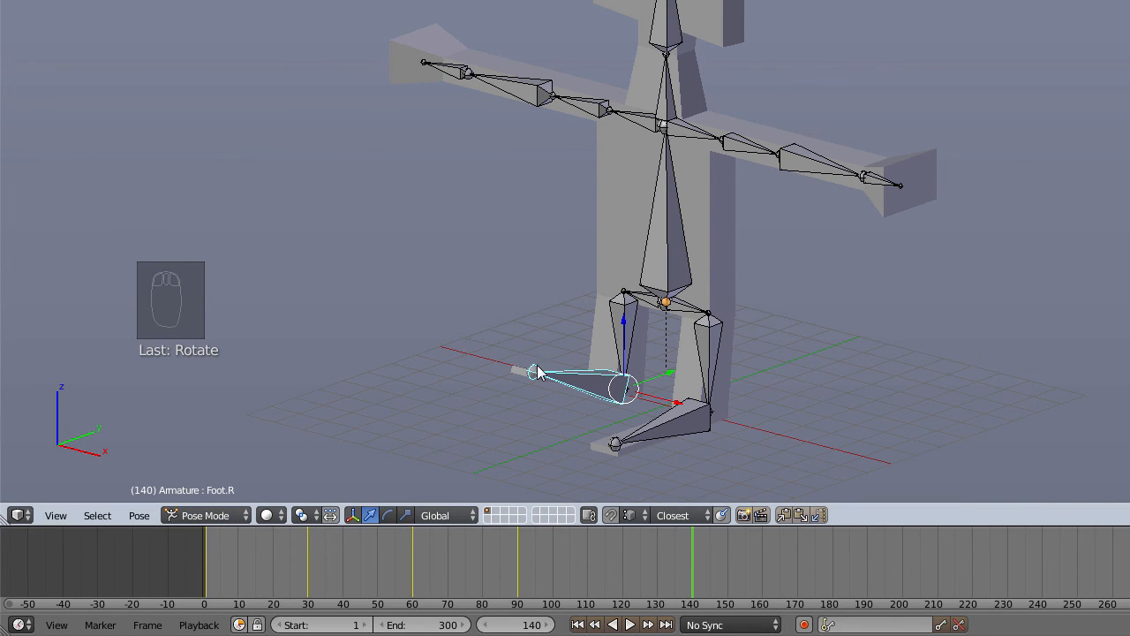
key("r")
key("x")
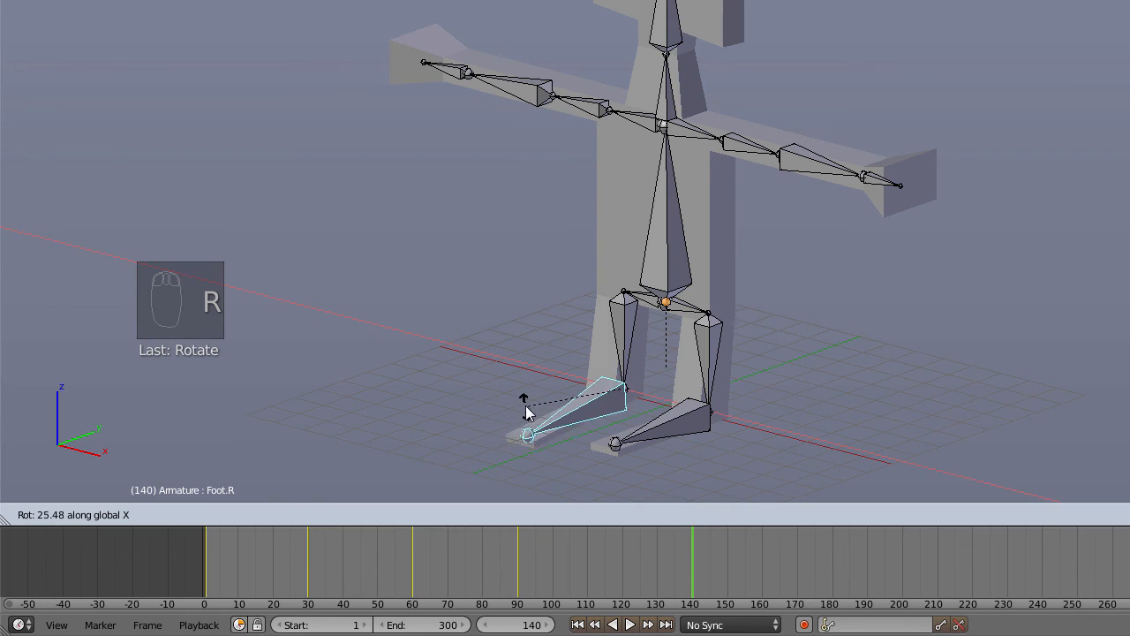
left_click(454, 393)
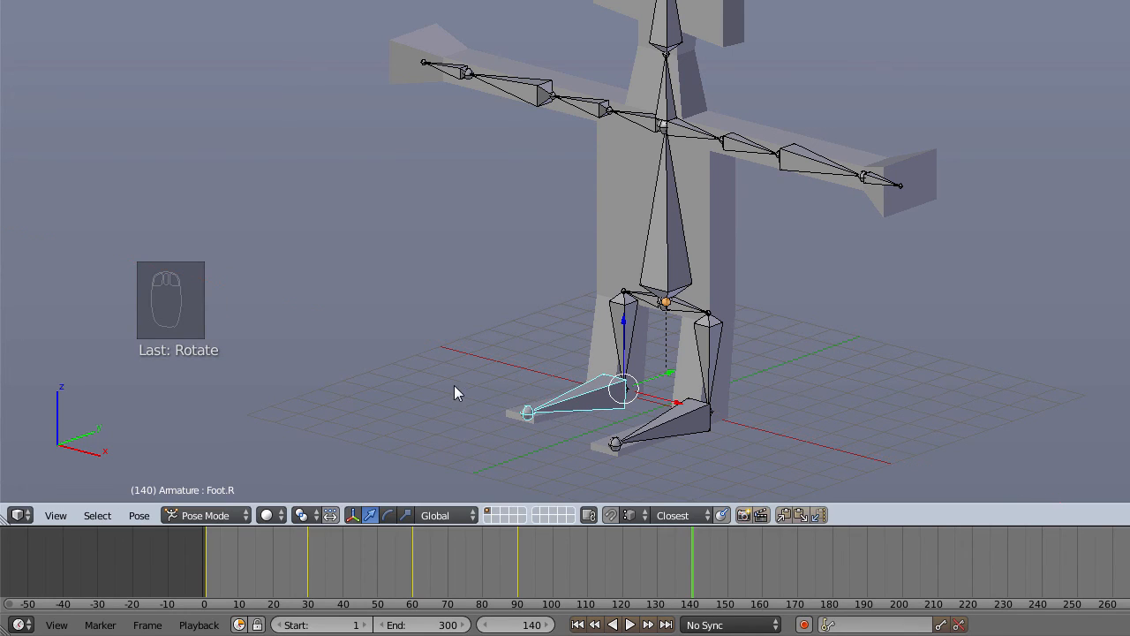
key("i")
left_click(450, 363)
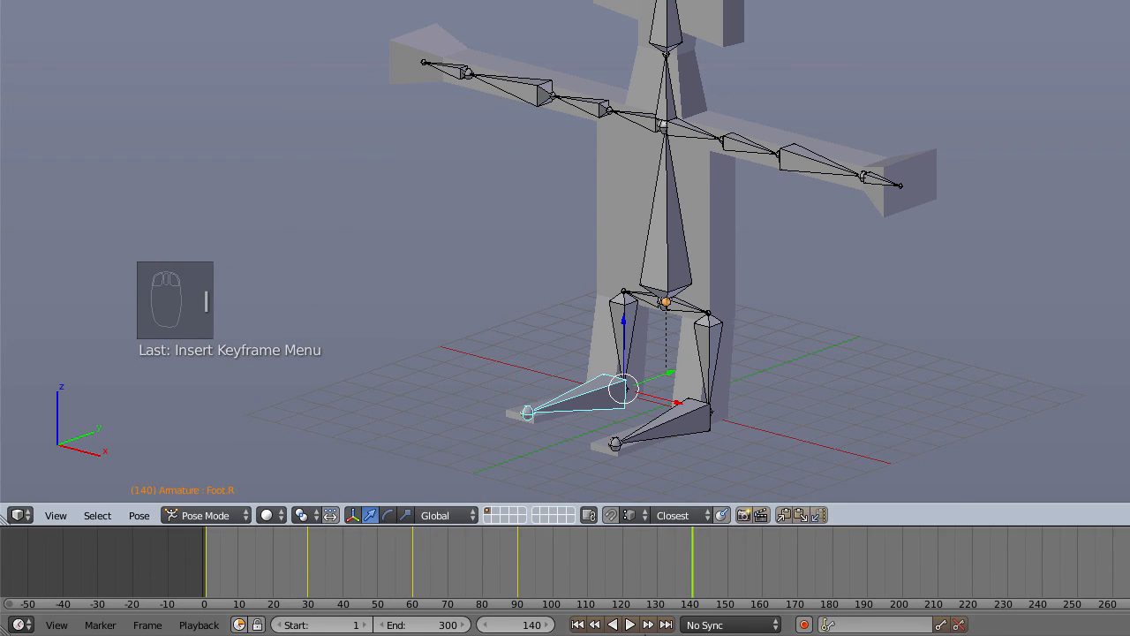
Step: Return to frame 0 and play the foot-tapping animation to review it through the keyframe at frame 140
left_click_drag(474, 581, 186, 570)
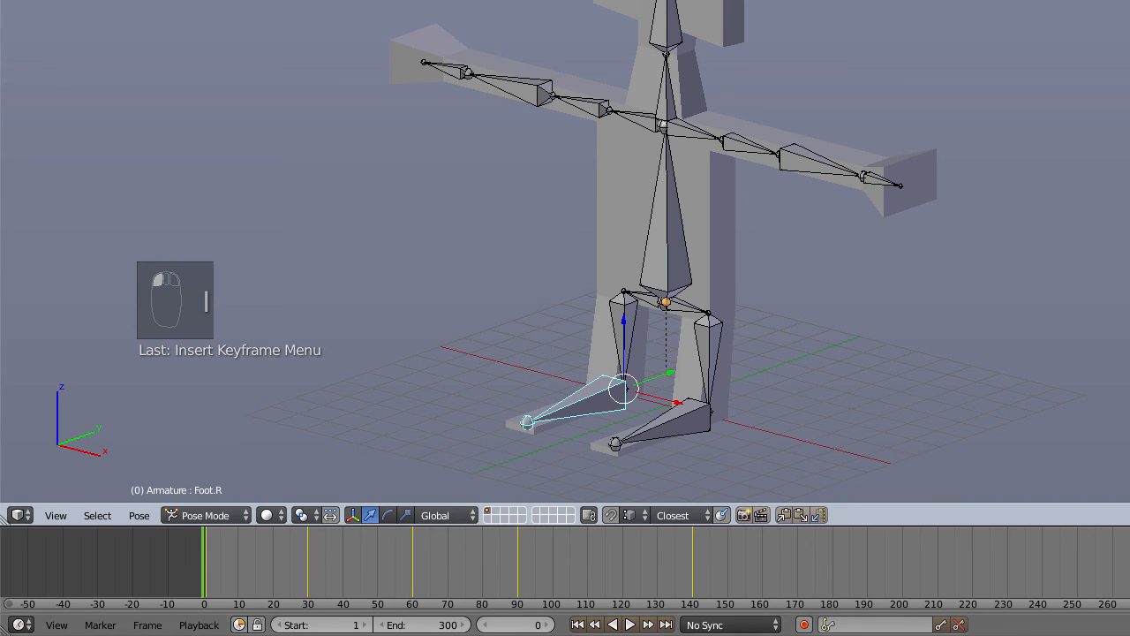
left_click(628, 624)
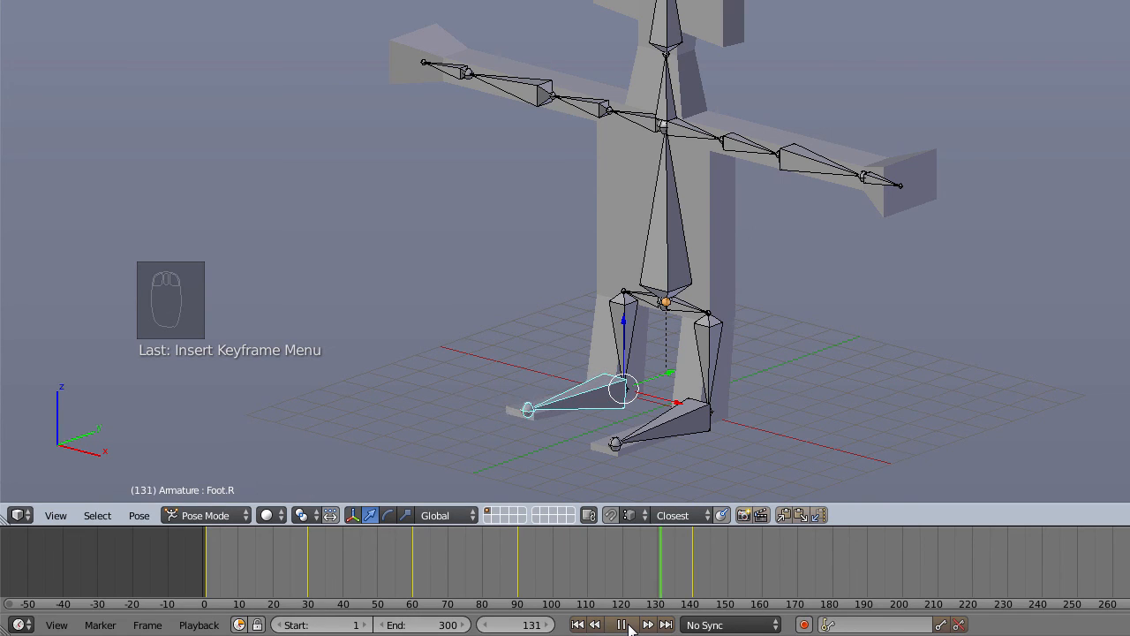
Step: Stop playback, move to frame 162, and display the Foot.R bone's transform properties to examine its quaternion rotation
left_click(625, 625)
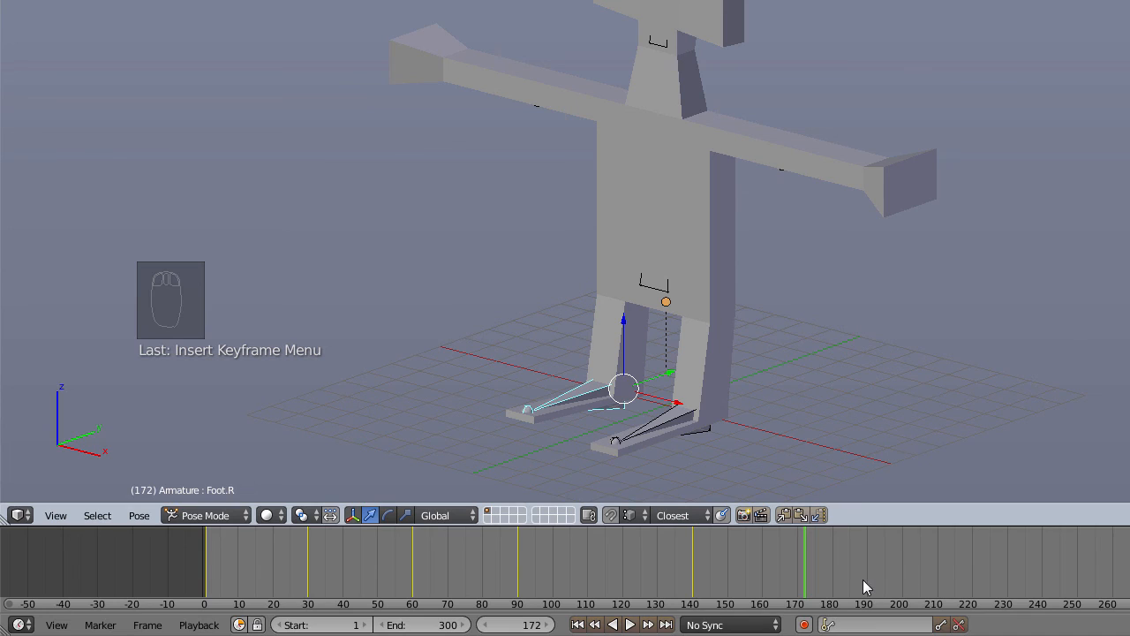
left_click_drag(826, 576, 772, 553)
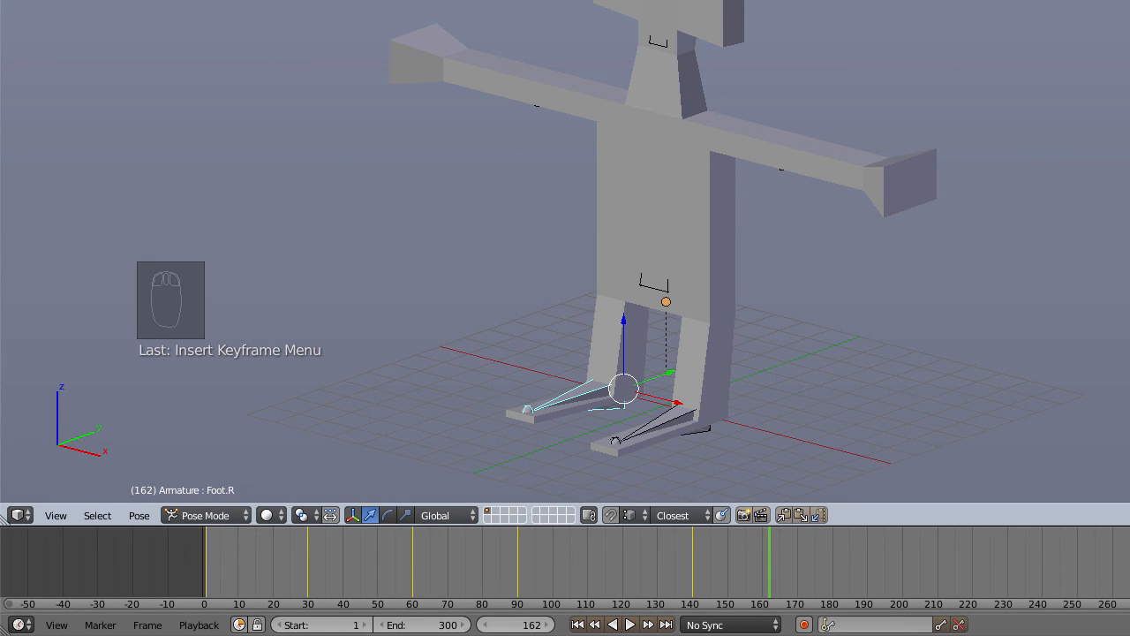
key("n")
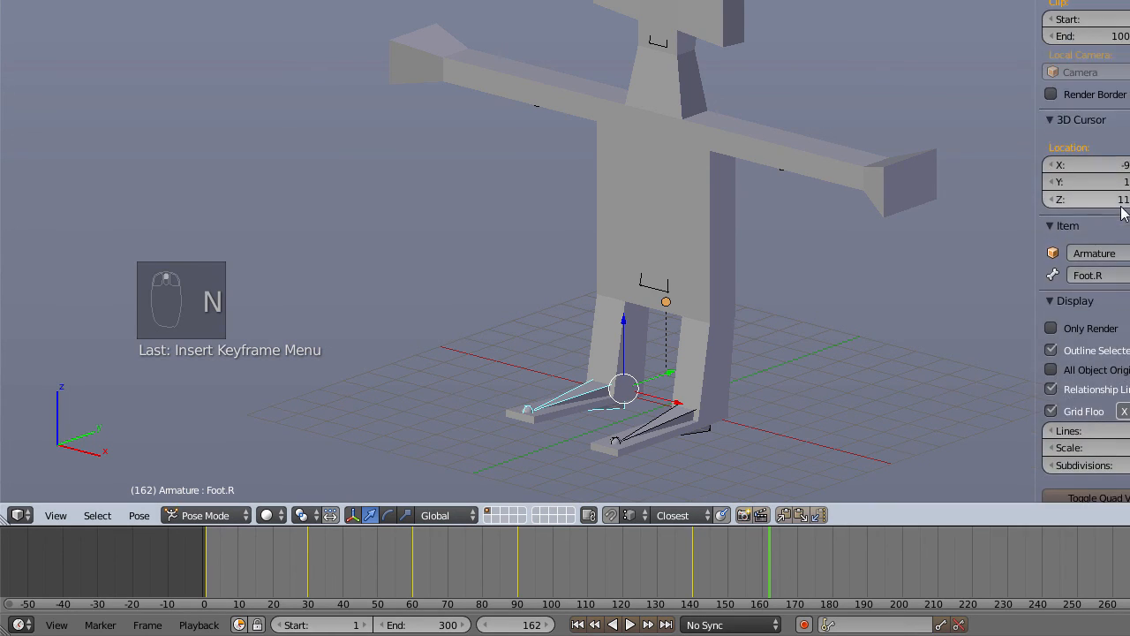
scroll(1124, 212, "up", 10)
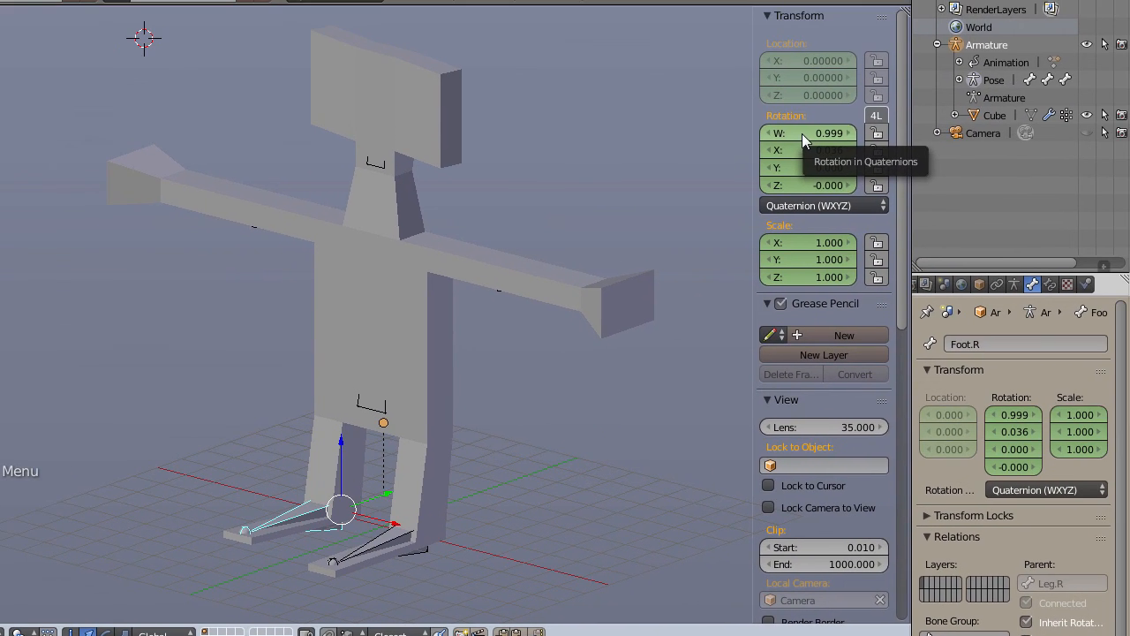
left_click_drag(802, 133, 883, 133)
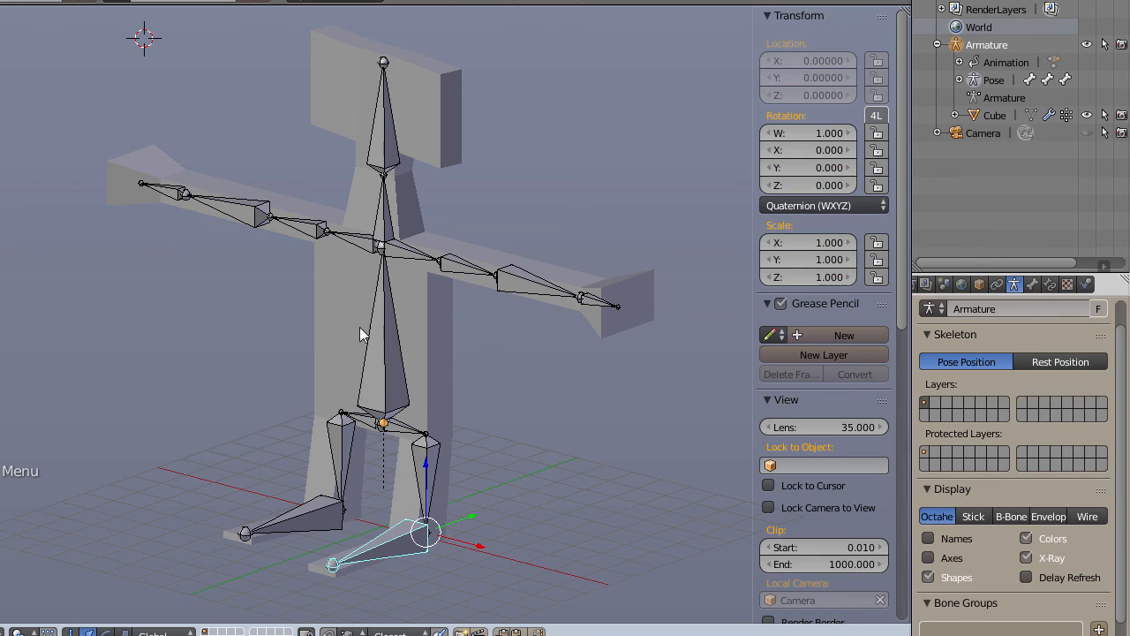
Step: Select the large torso bone and one forearm bone in turn to compare their quaternion rotation properties
right_click(386, 344)
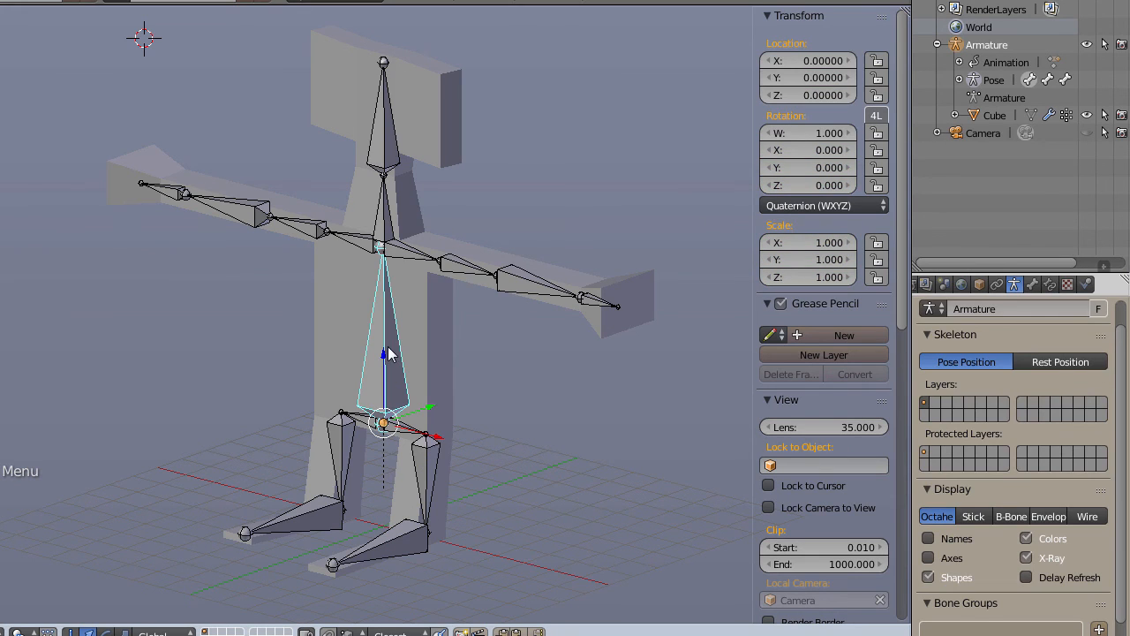
mouse_move(805, 150)
left_mouse_down()
mouse_move(864, 150)
mouse_move(830, 168)
mouse_move(860, 168)
mouse_move(823, 168)
mouse_move(879, 167)
mouse_move(815, 168)
mouse_move(873, 168)
mouse_move(826, 168)
mouse_move(828, 185)
mouse_move(843, 185)
mouse_move(826, 185)
mouse_move(861, 186)
mouse_move(826, 185)
mouse_move(874, 168)
mouse_move(823, 171)
mouse_move(861, 150)
mouse_move(831, 151)
mouse_move(843, 133)
mouse_move(791, 134)
mouse_move(811, 131)
left_mouse_up()
right_click(825, 152)
right_click(549, 292)
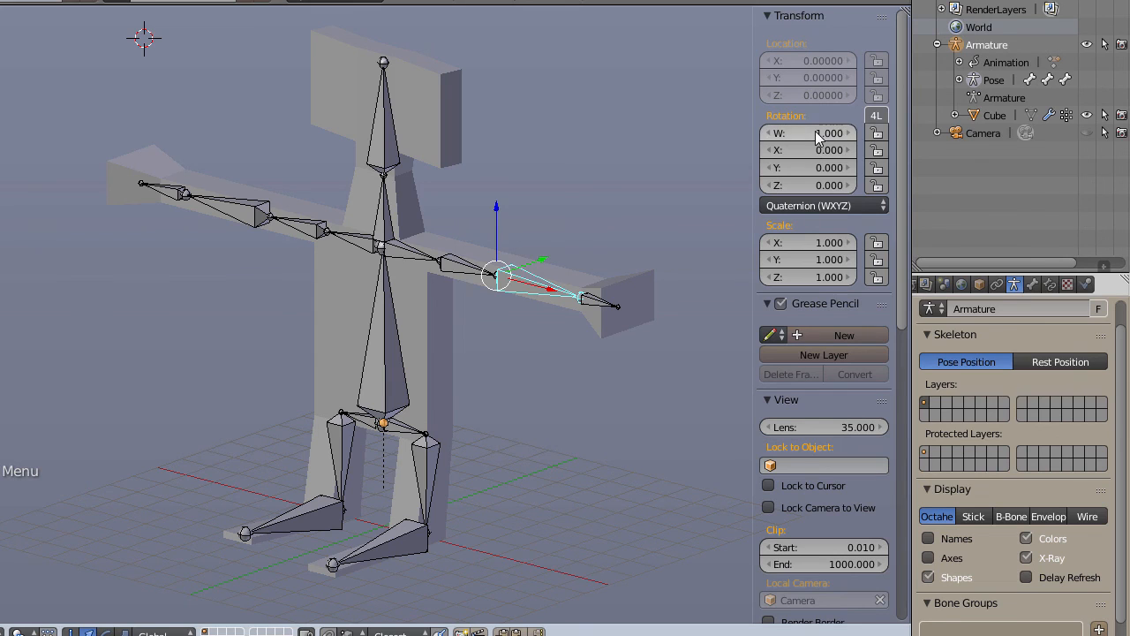